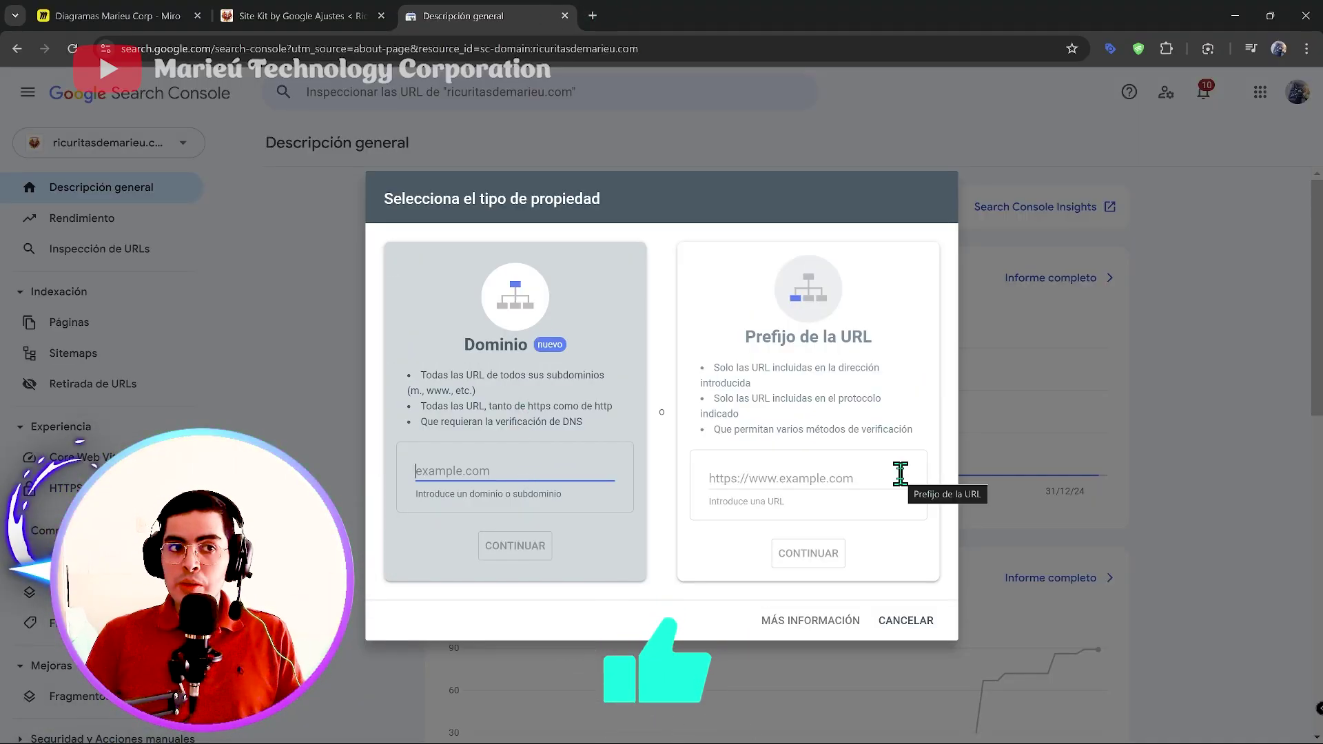
# Examine the DNS verification requirement of the Domain property type in the Search Console property dialog
pyautogui.doubleClick(573, 422)
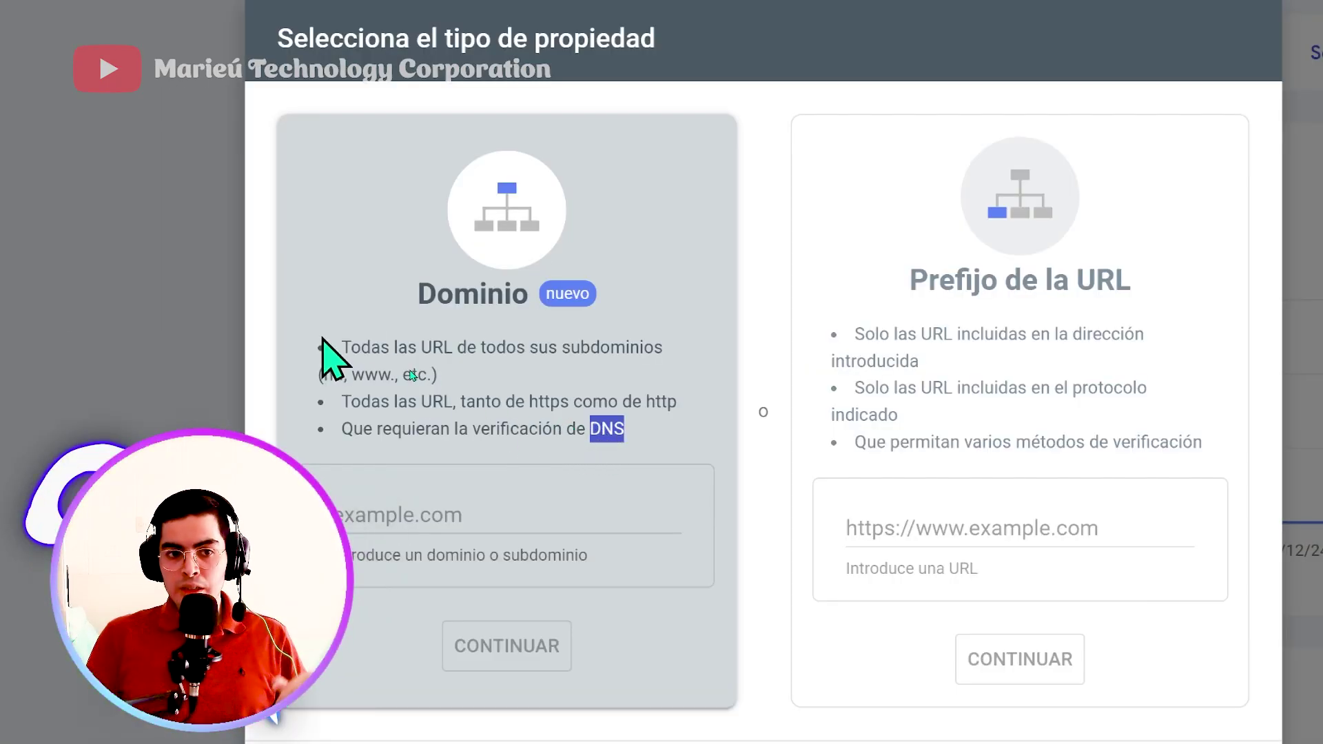
pyautogui.click(513, 544)
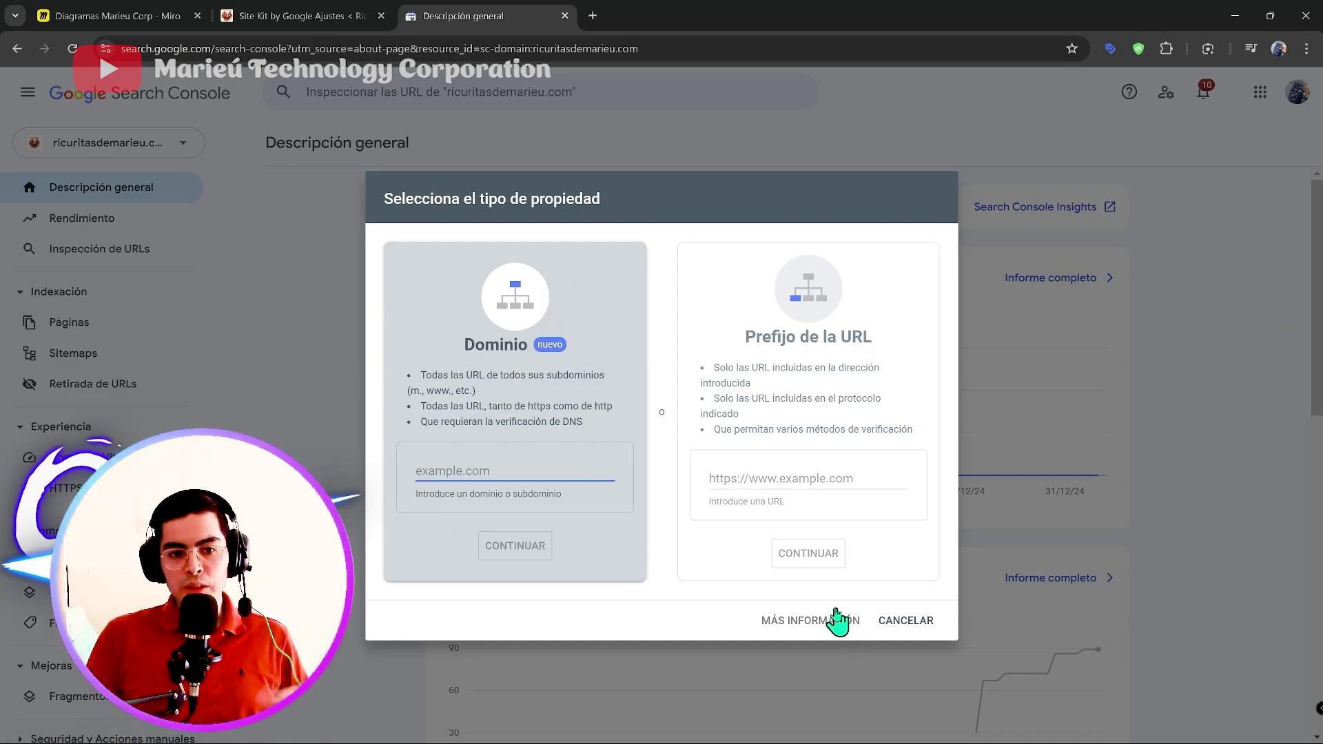
# Switch to the Site Kit settings and expand the connected Search Console and Ads services to check their details
pyautogui.click(338, 16)
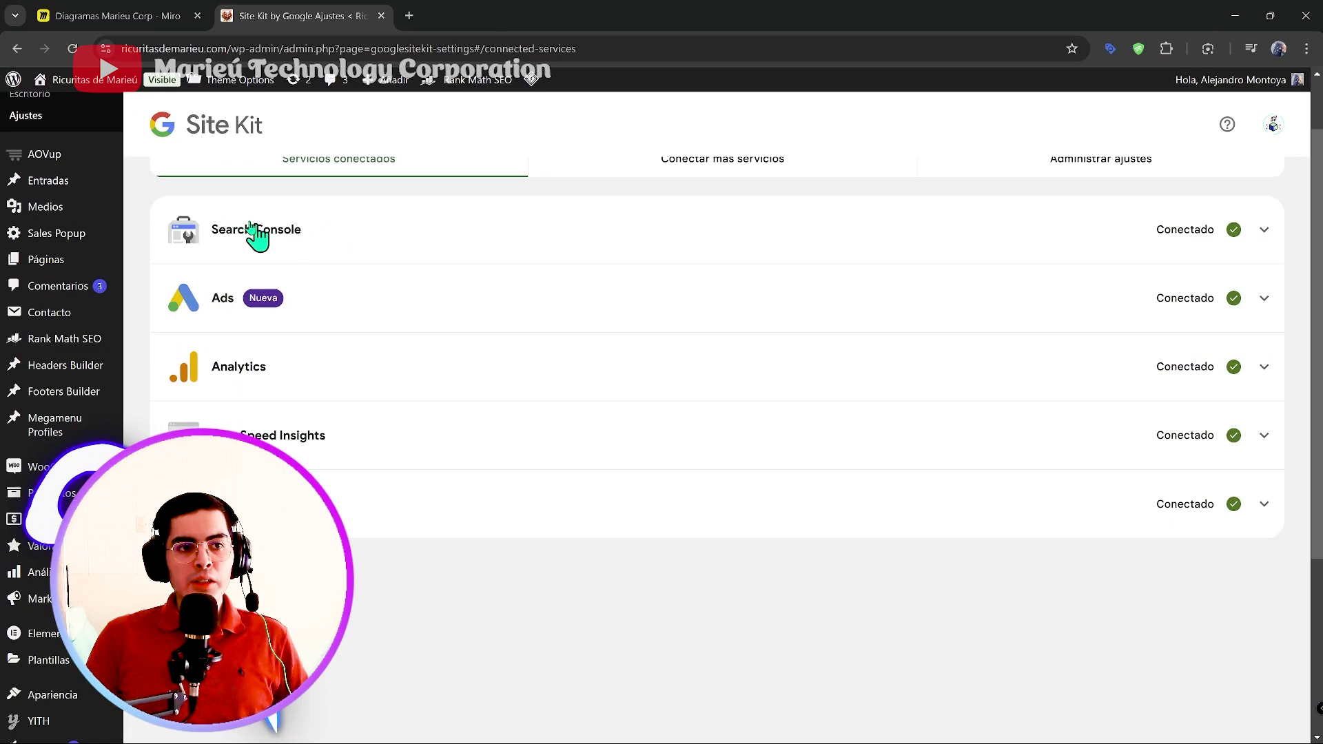
pyautogui.click(203, 229)
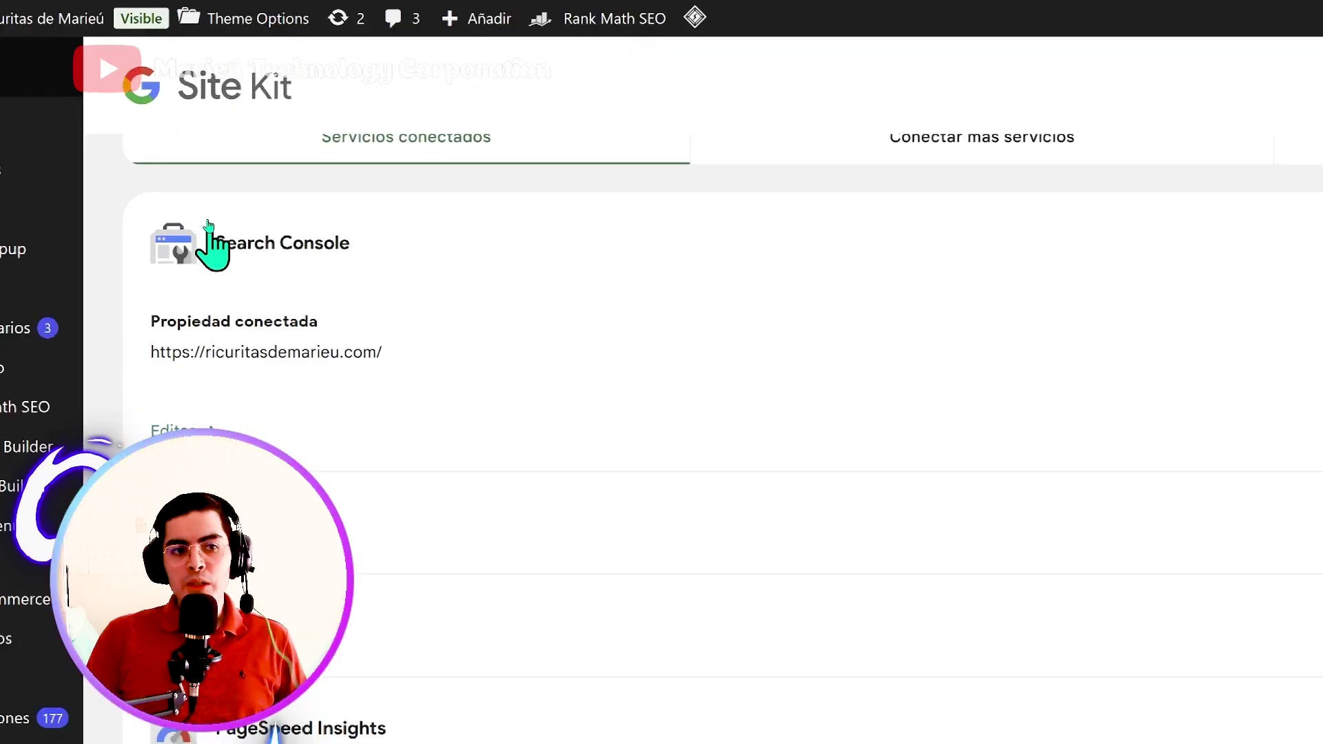
pyautogui.click(198, 427)
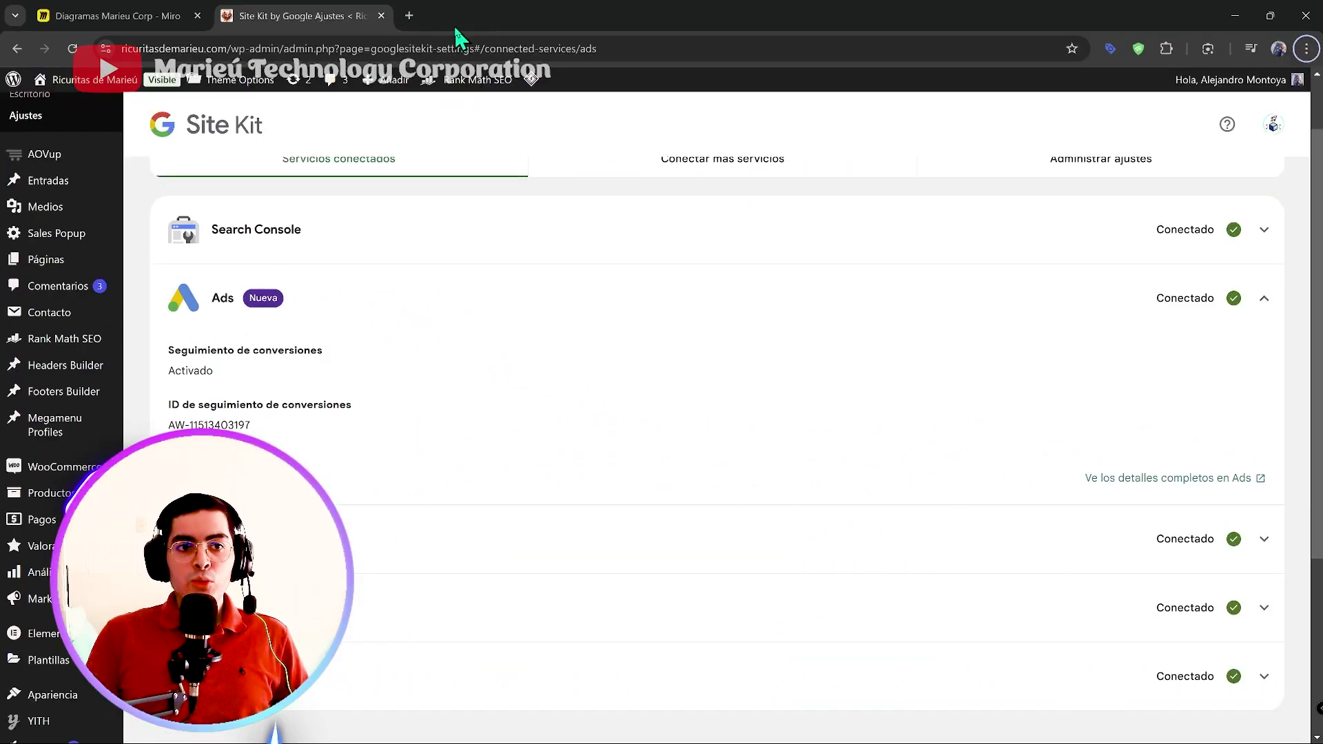
# Open Google Ads in a new tab and review the steps listed for creating a first campaign
pyautogui.click(408, 15)
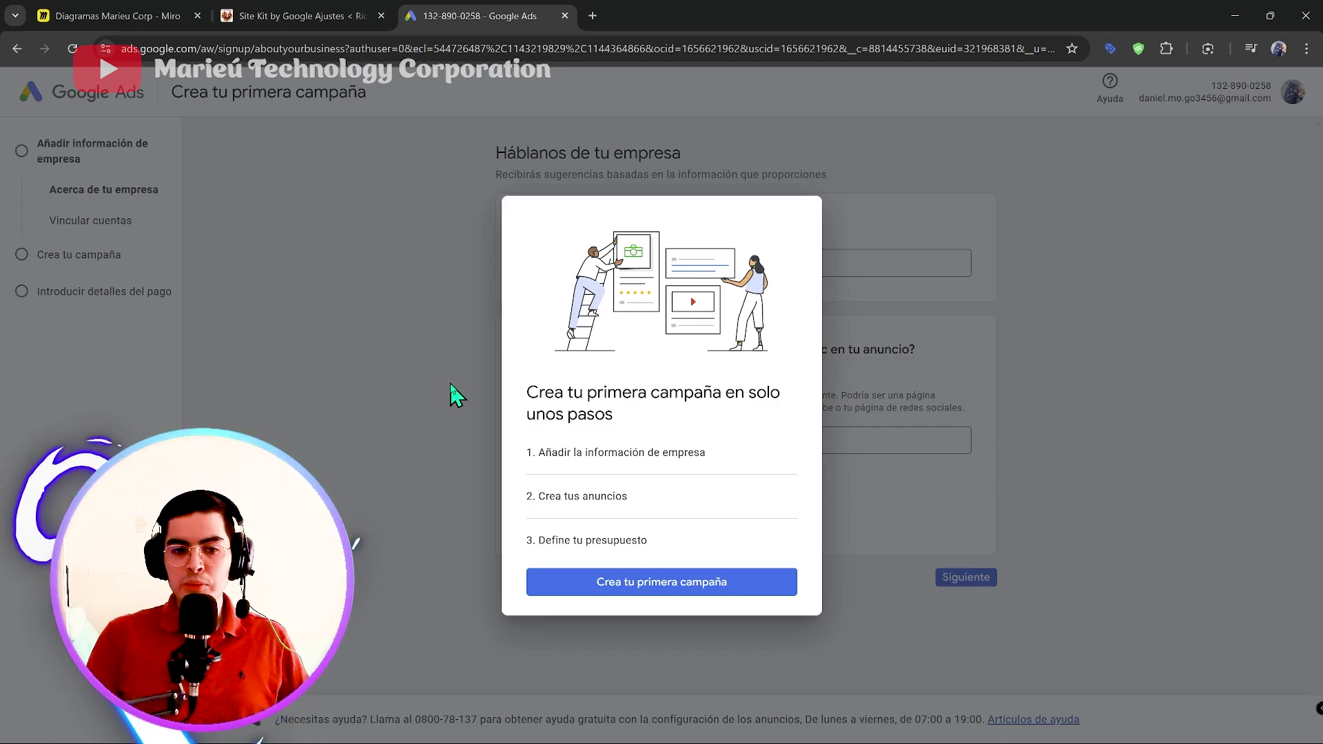
pyautogui.moveTo(653, 542); pyautogui.dragTo(512, 545)
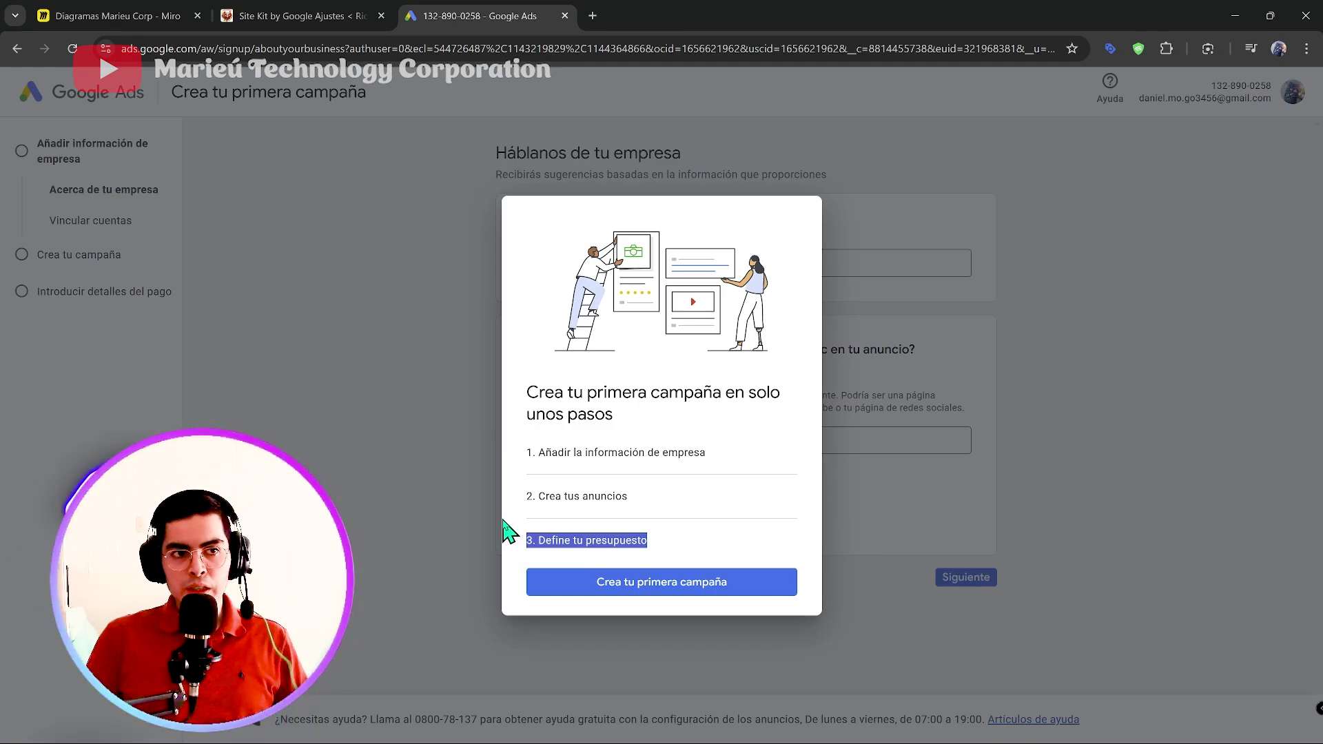
pyautogui.moveTo(563, 496); pyautogui.dragTo(626, 497)
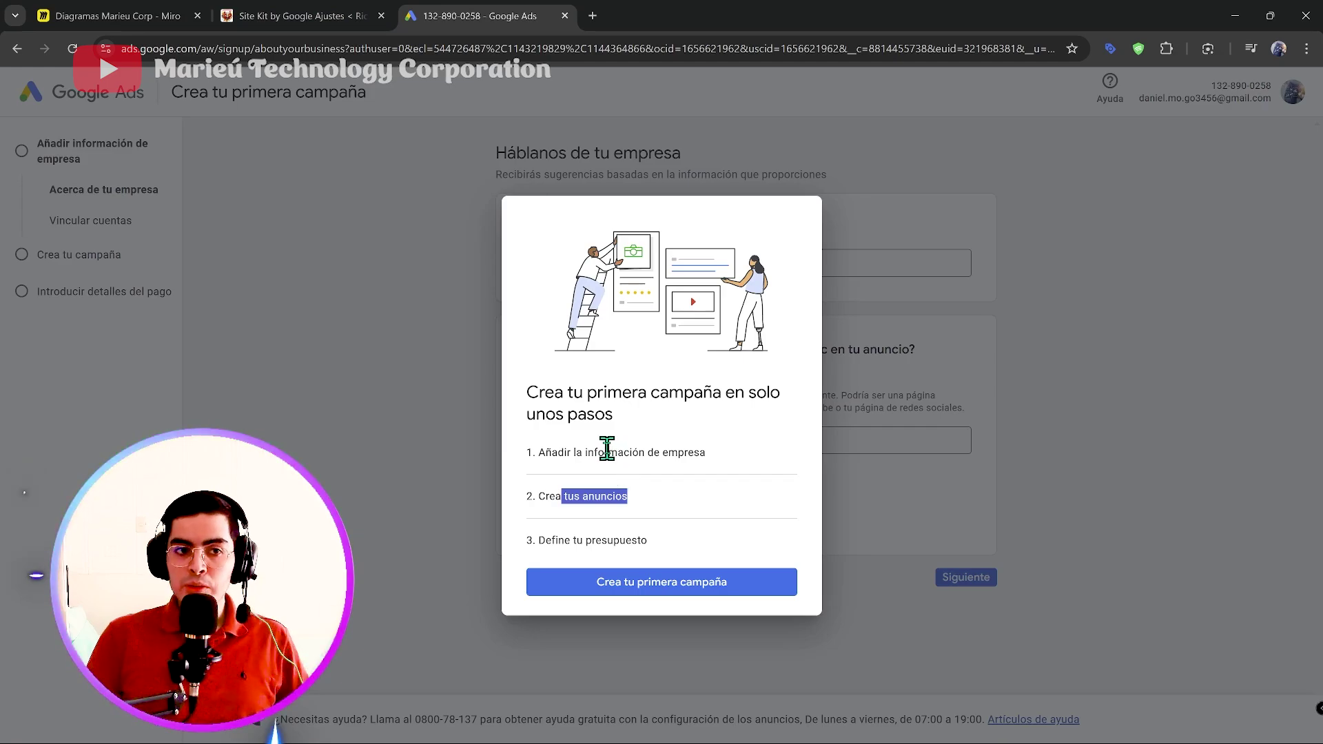
# Revisit the Site Kit Ads details, then open the Conversions summary under Goals in the Google Ads account
pyautogui.click(296, 15)
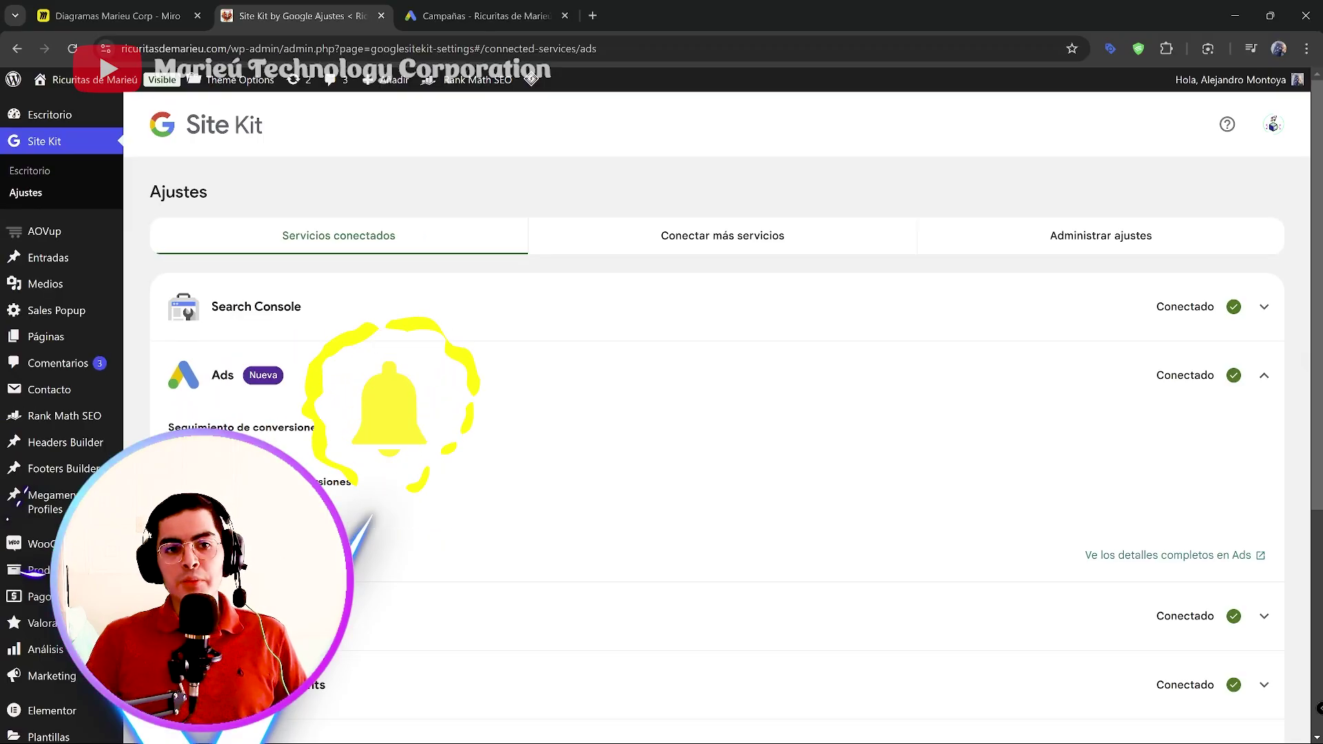
pyautogui.click(476, 16)
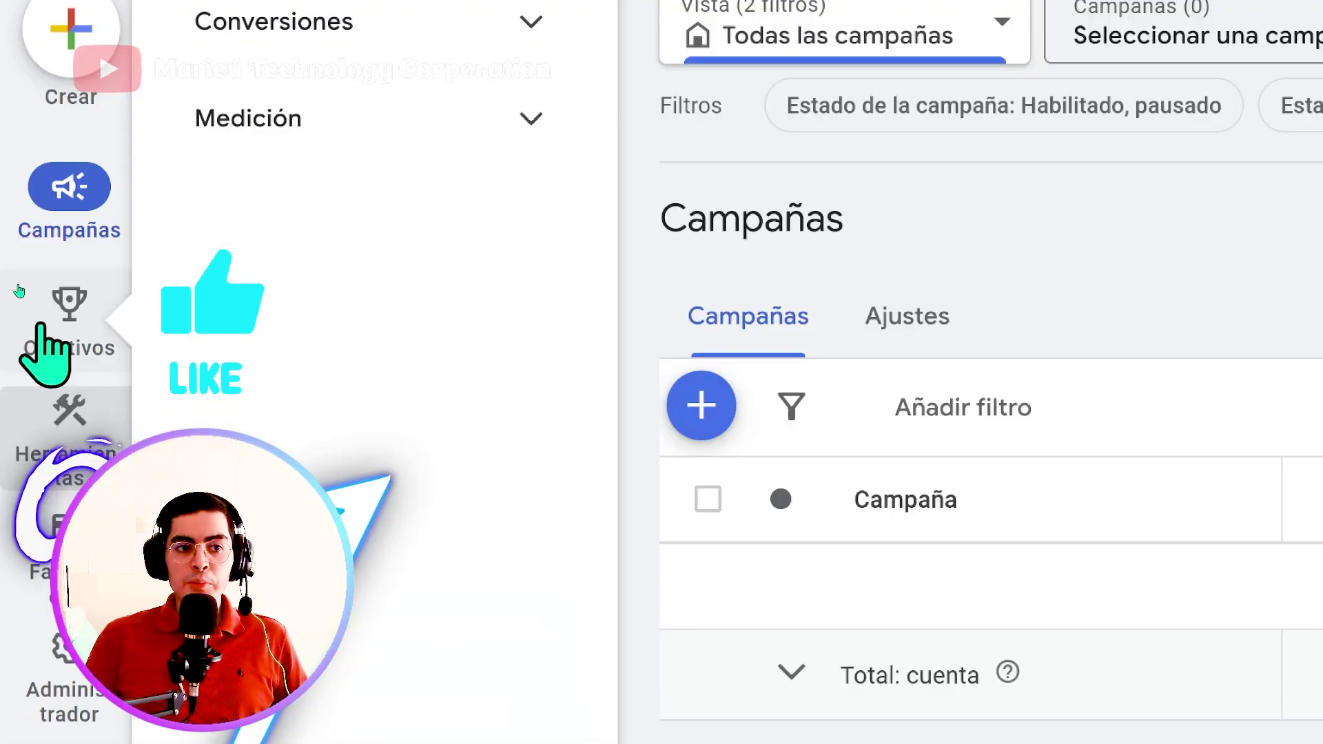
pyautogui.click(542, 33)
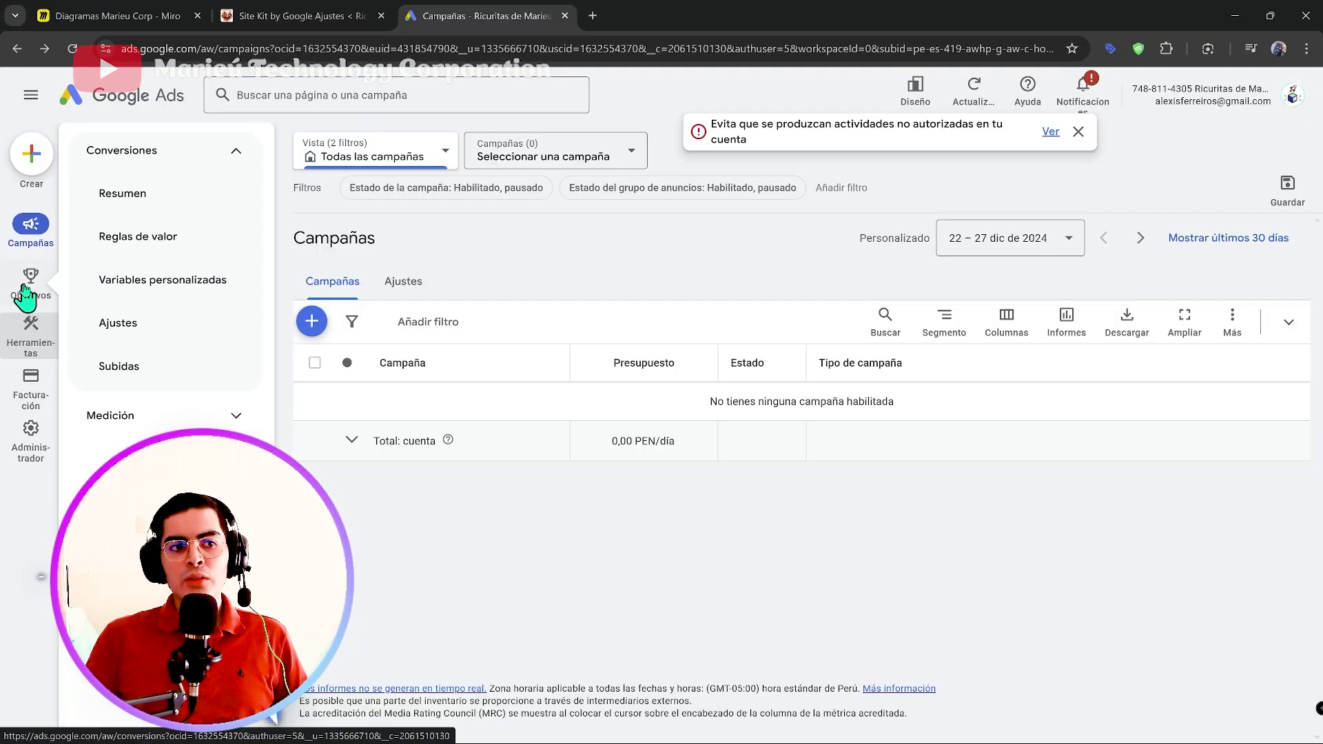
pyautogui.click(148, 200)
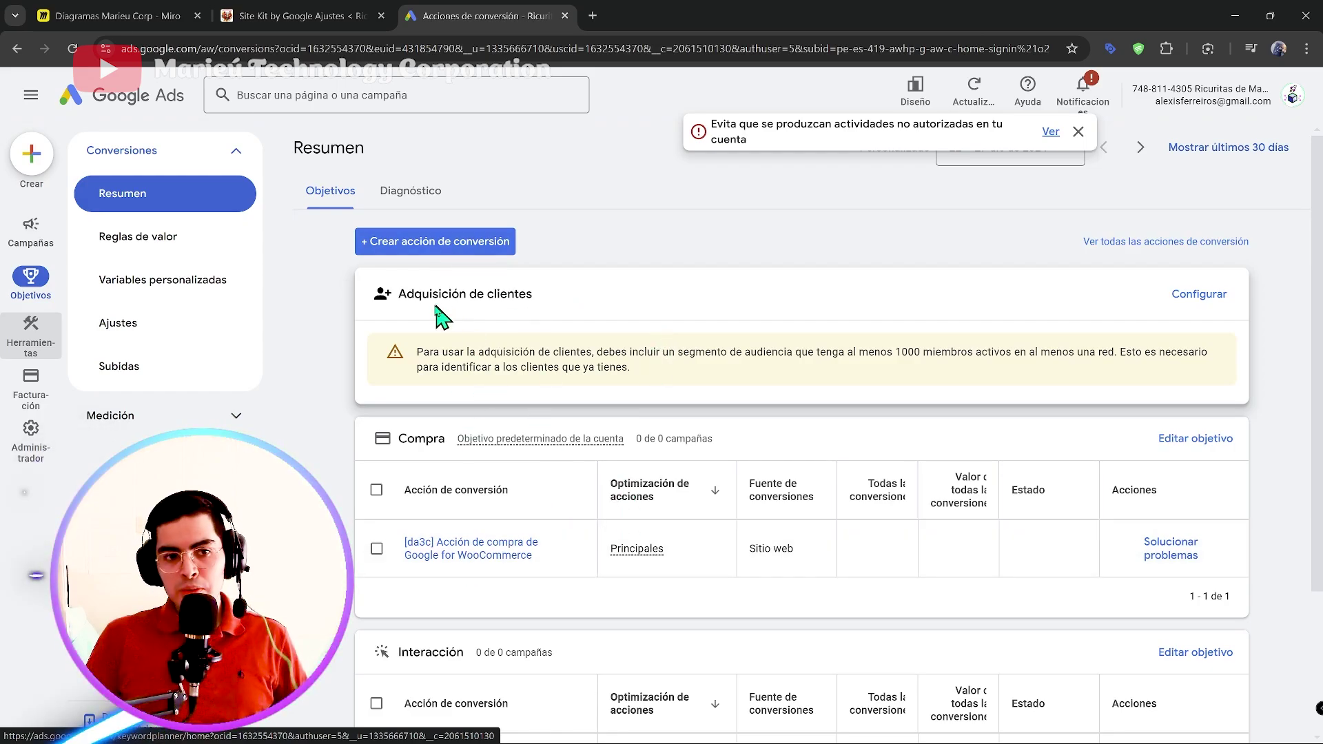
# Start a new conversion action to view the available tracking types, then leave the form
pyautogui.click(433, 256)
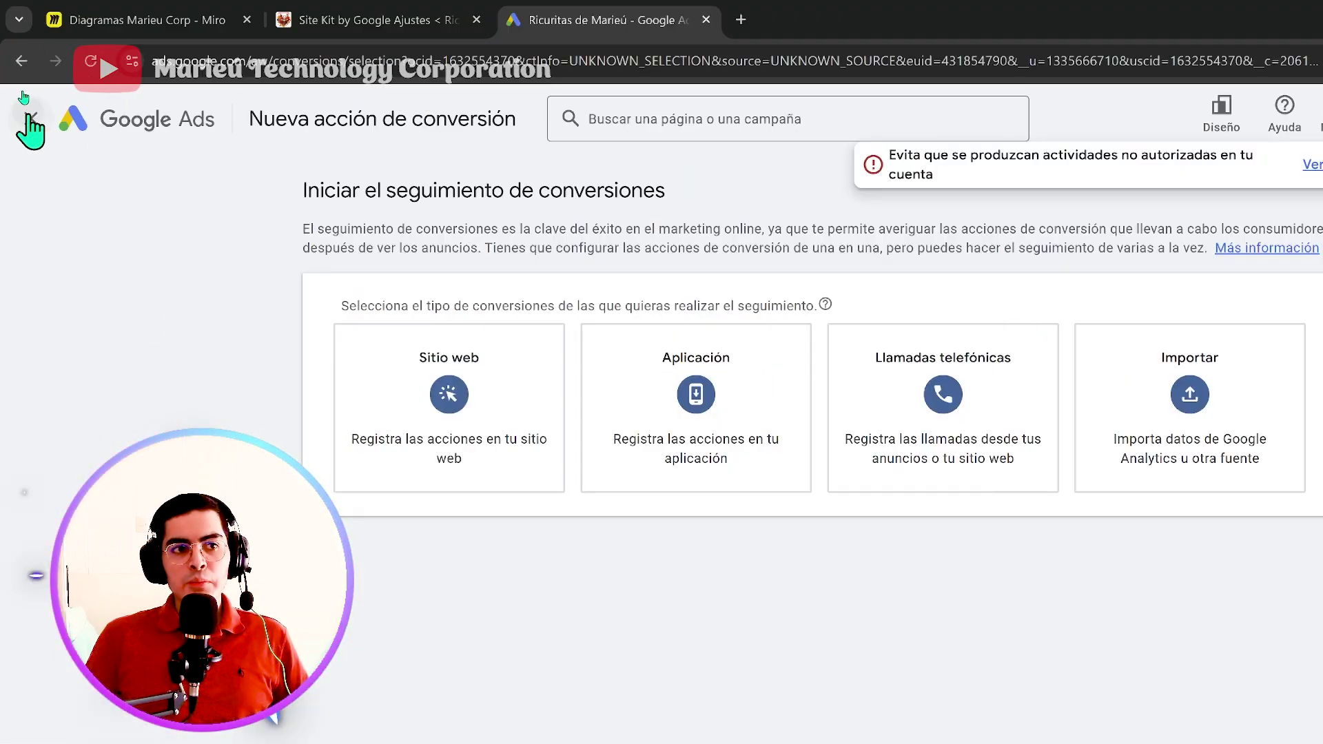
pyautogui.click(31, 119)
# Review the details and settings of the Google for WooCommerce purchase conversion action, including its action optimization
pyautogui.scroll(-1, 1100, 468)
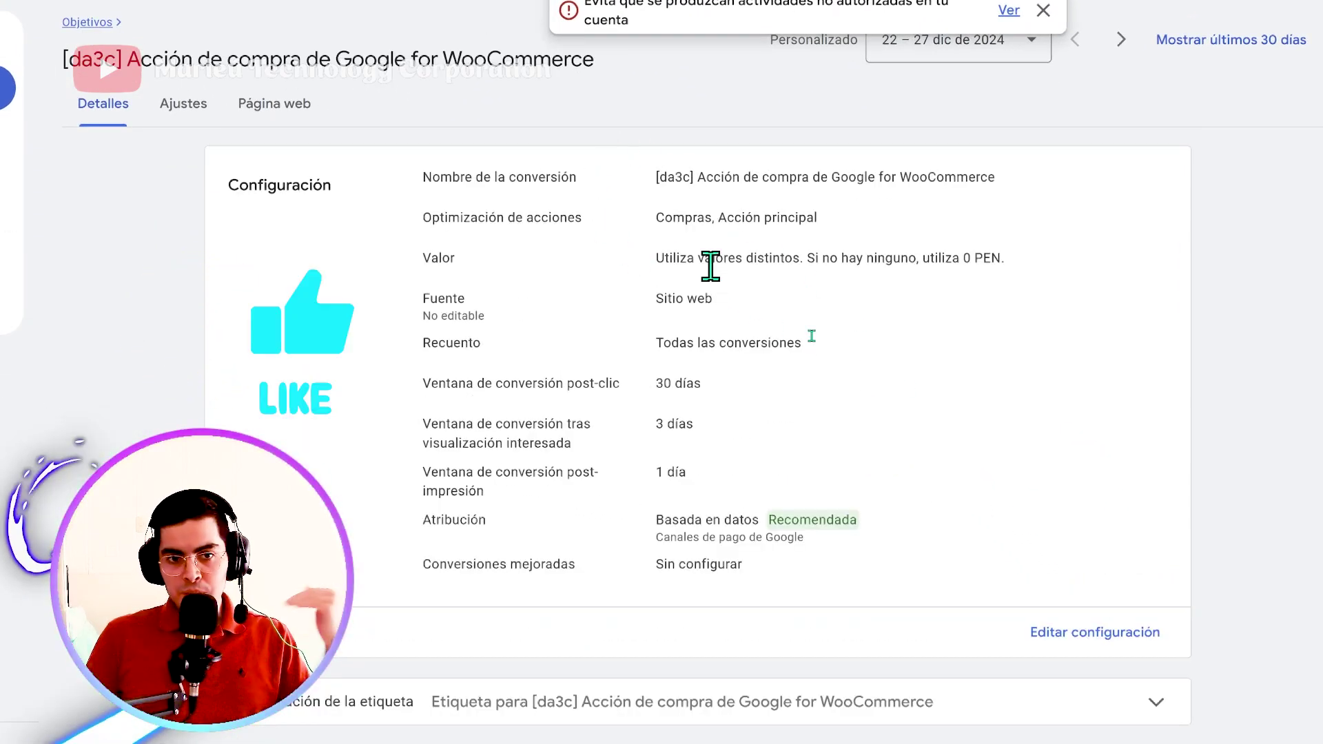
pyautogui.moveTo(657, 217); pyautogui.dragTo(690, 217)
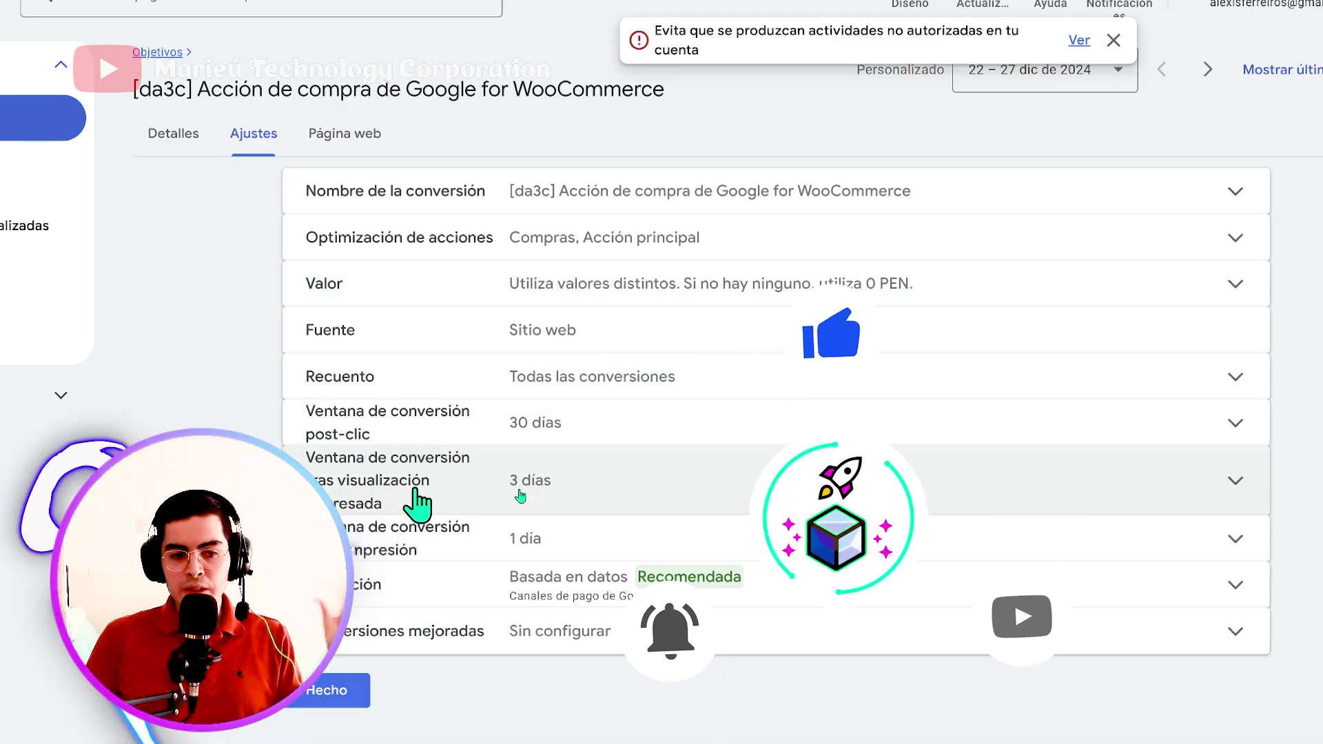
pyautogui.click(326, 690)
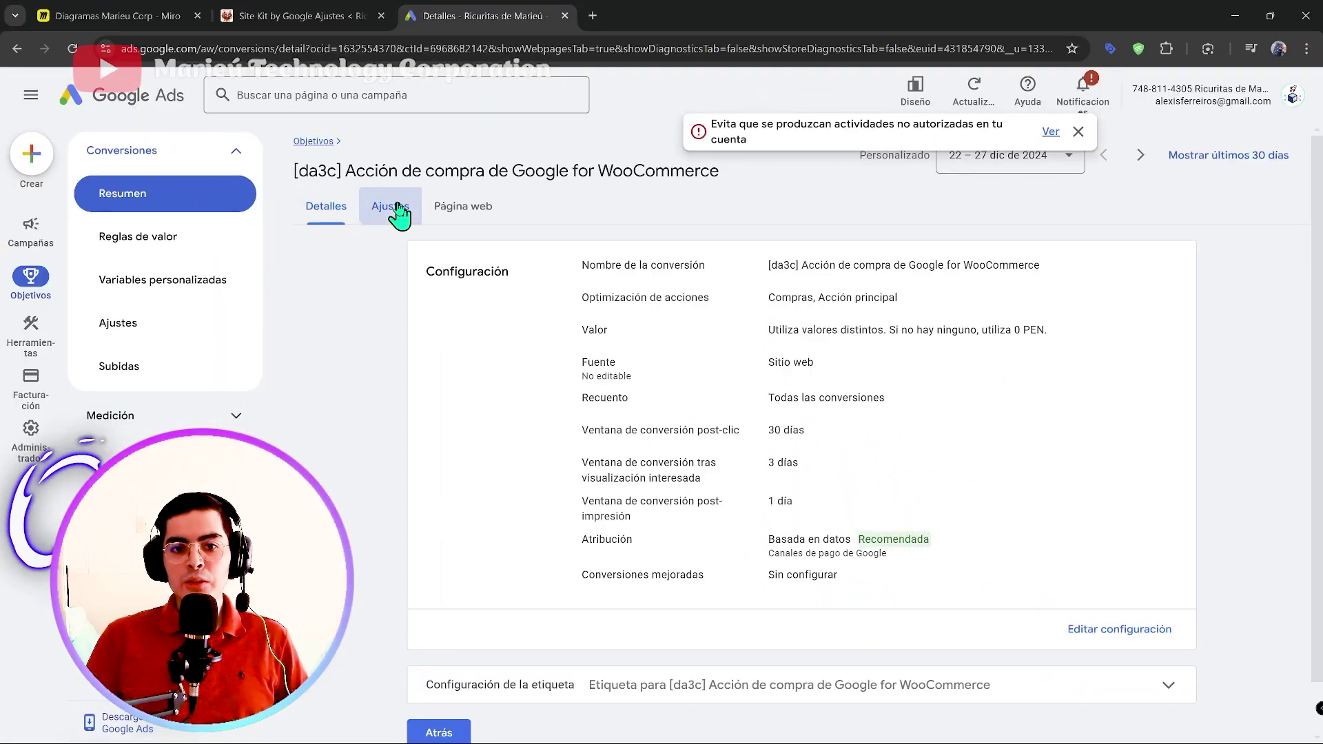
pyautogui.click(390, 207)
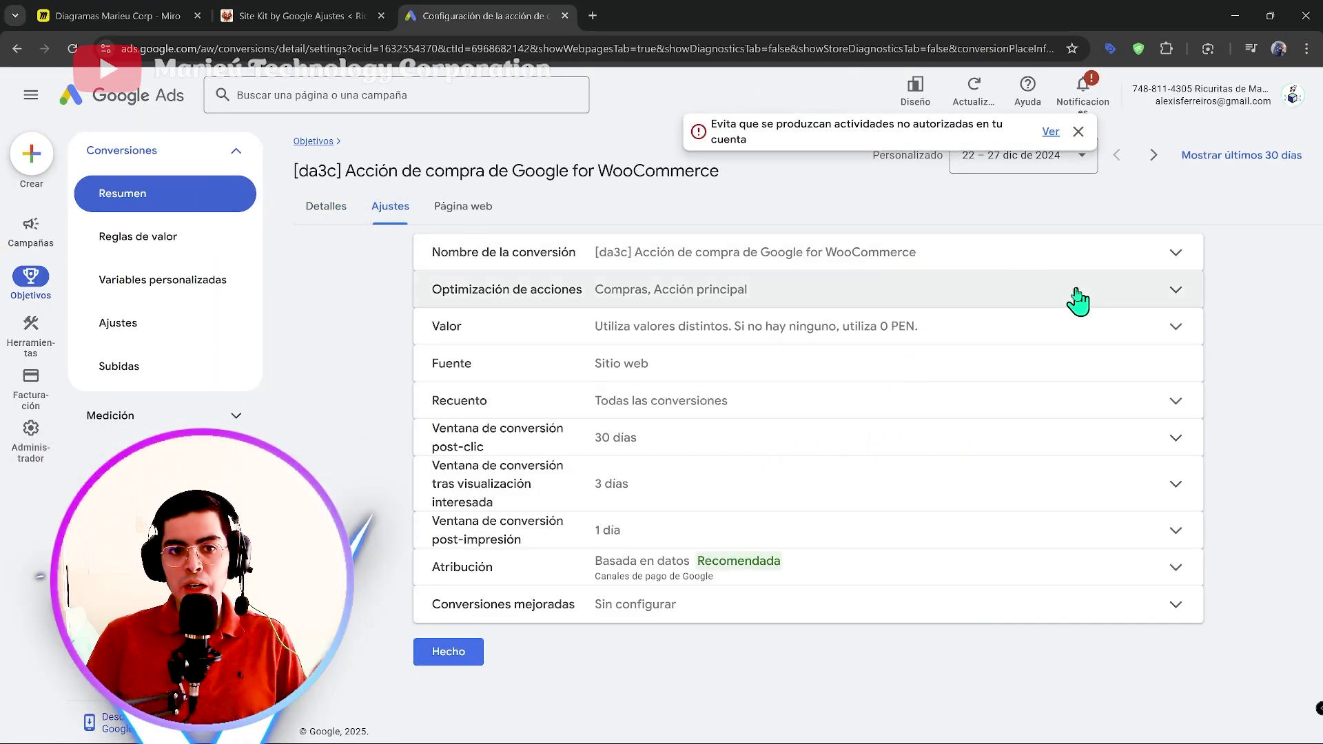
# Expand the purchase action's tag setup and compare the manual, email and Google Tag Manager installation instructions
pyautogui.click(345, 226)
pyautogui.scroll(-2, 1131, 702)
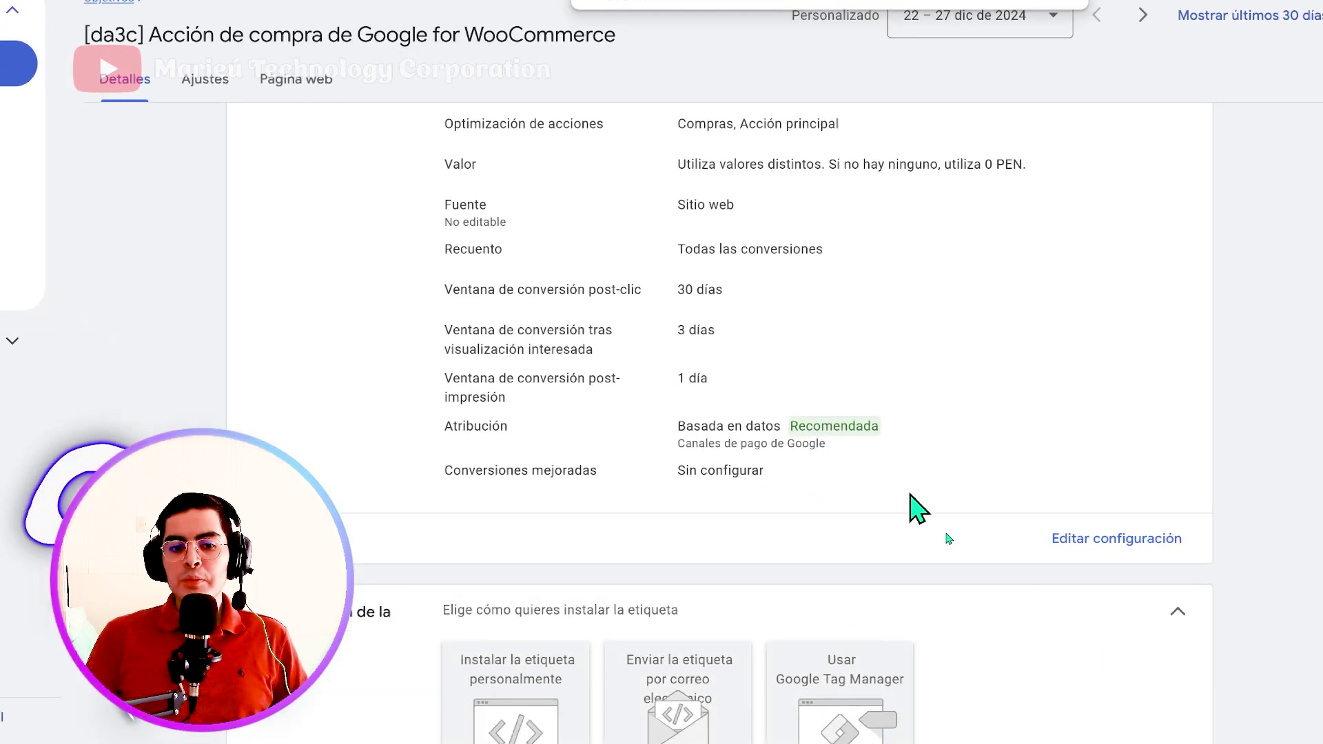
pyautogui.scroll(-3, 916, 509)
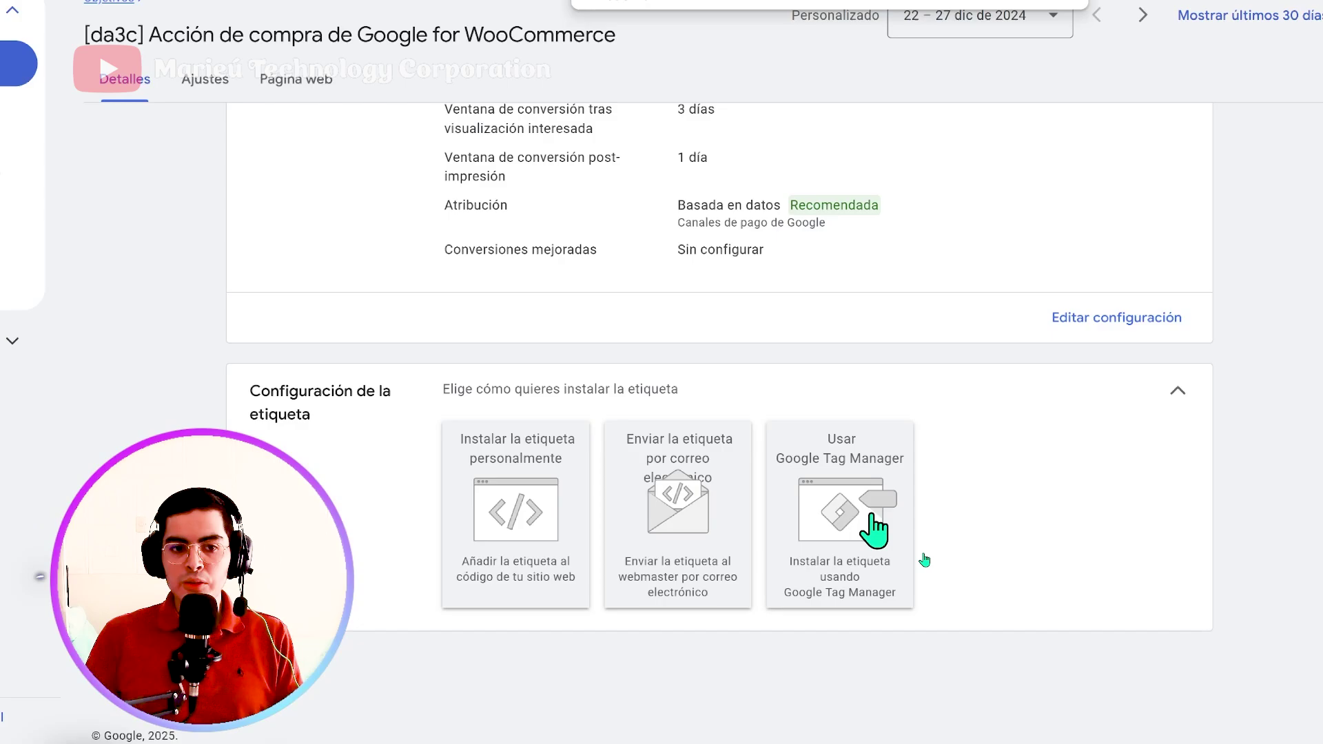
pyautogui.click(518, 515)
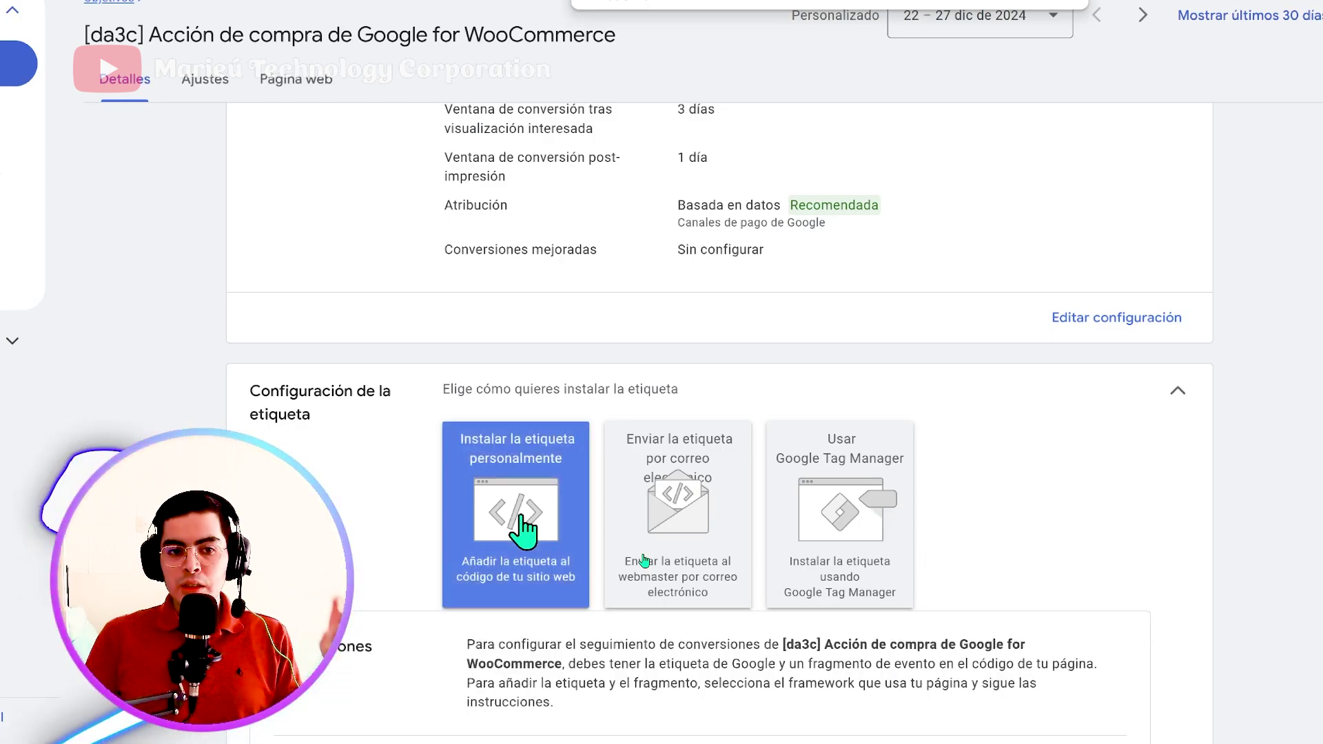
pyautogui.click(649, 430)
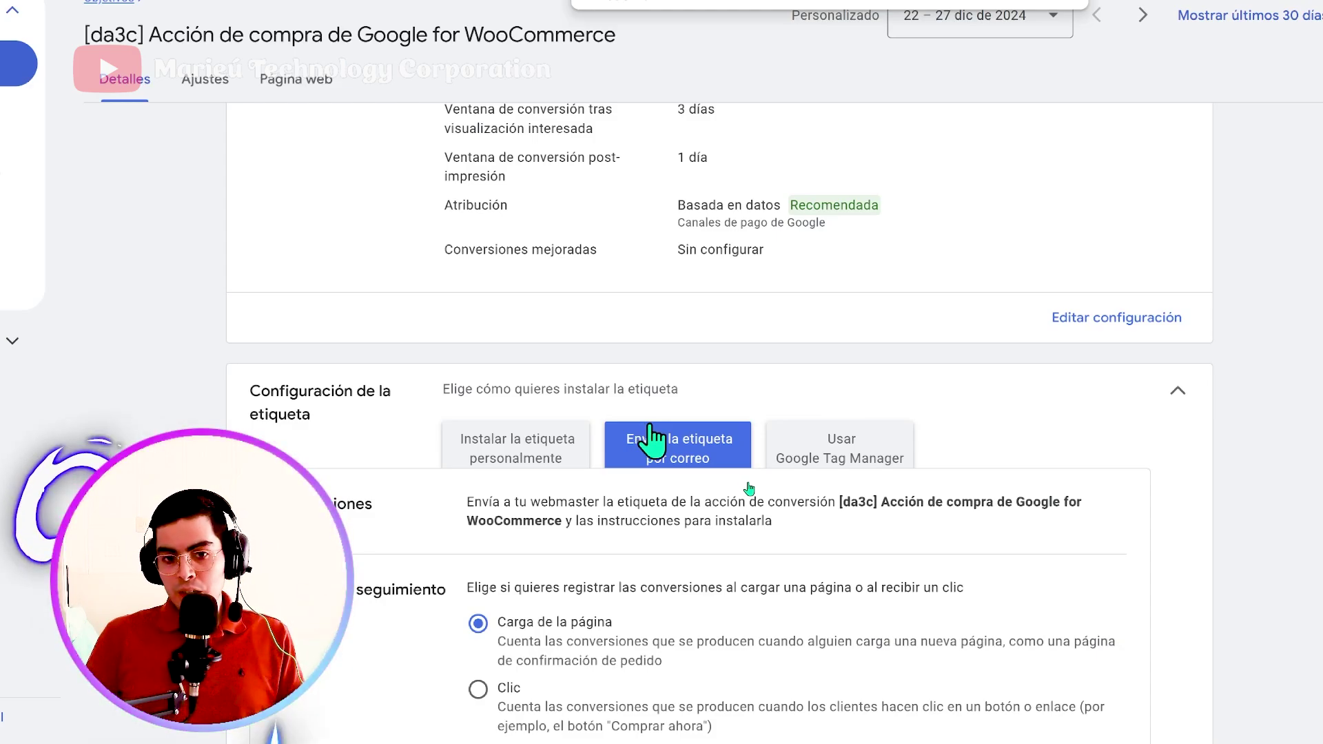
pyautogui.click(801, 447)
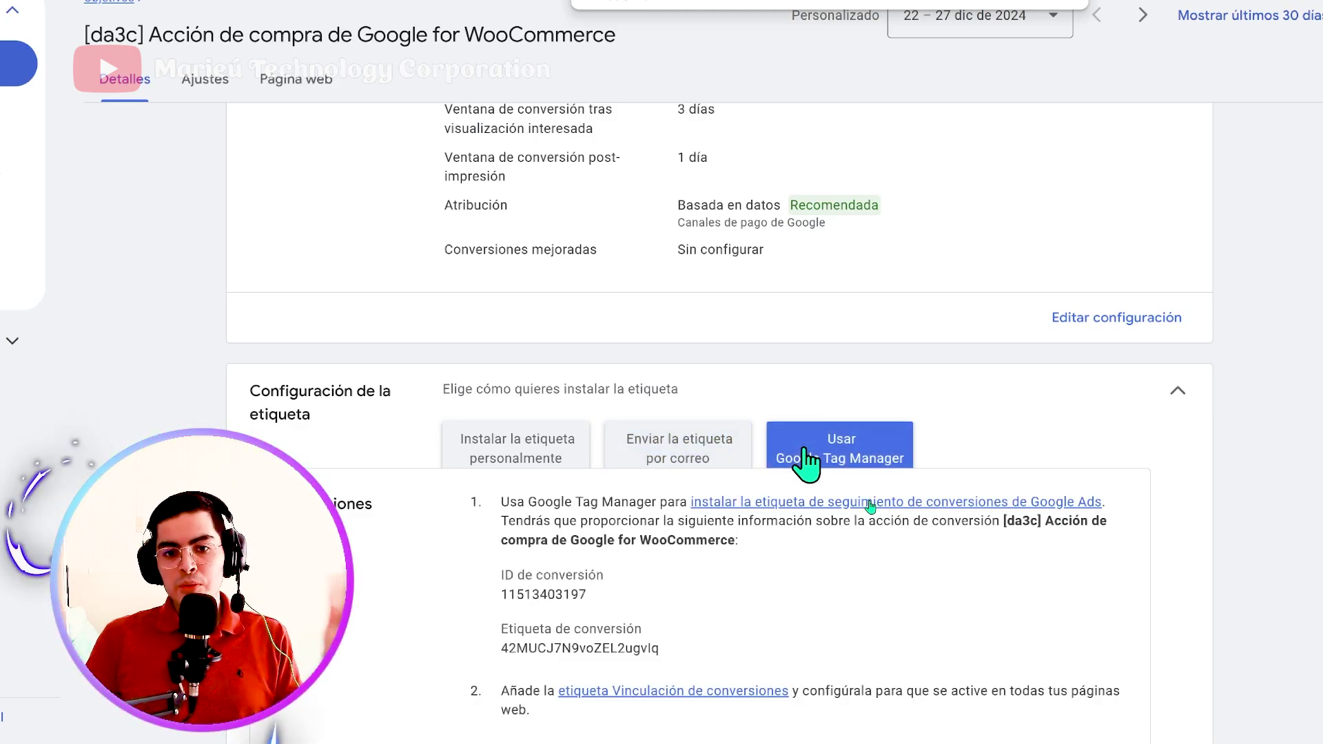
pyautogui.scroll(-3, 792, 496)
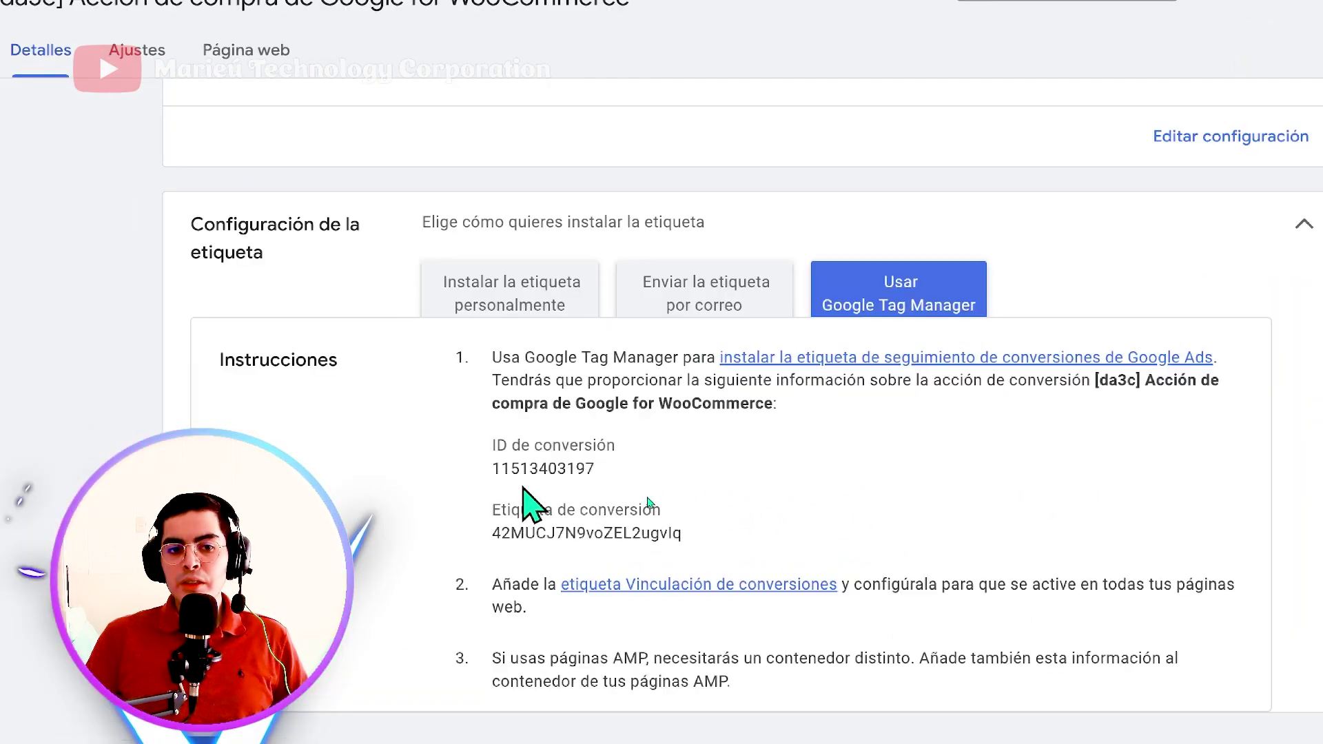
# Copy the conversion ID from the Tag Manager instructions and search for it on the Site Kit settings page
pyautogui.doubleClick(560, 468)
pyautogui.hotkey('ctrl', 'c')
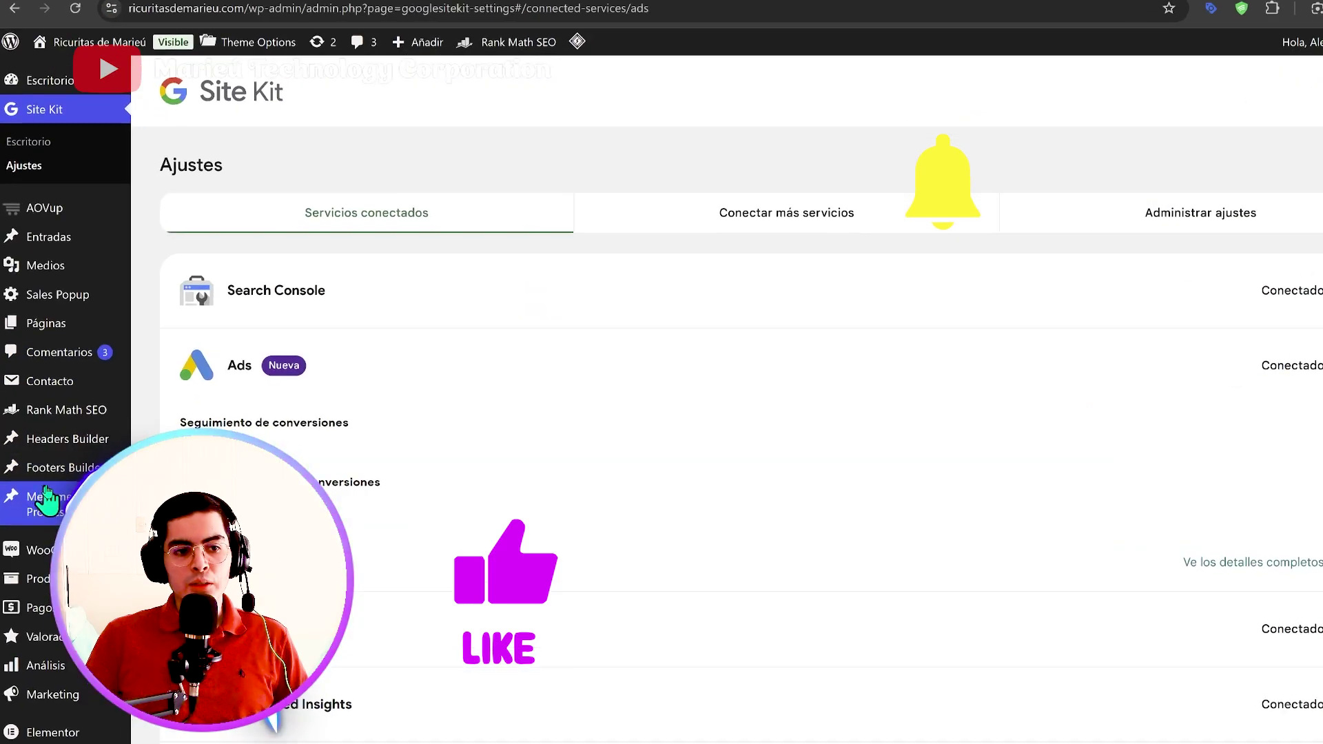
pyautogui.hotkey('ctrl', 'f')
pyautogui.hotkey('ctrl', 'v')
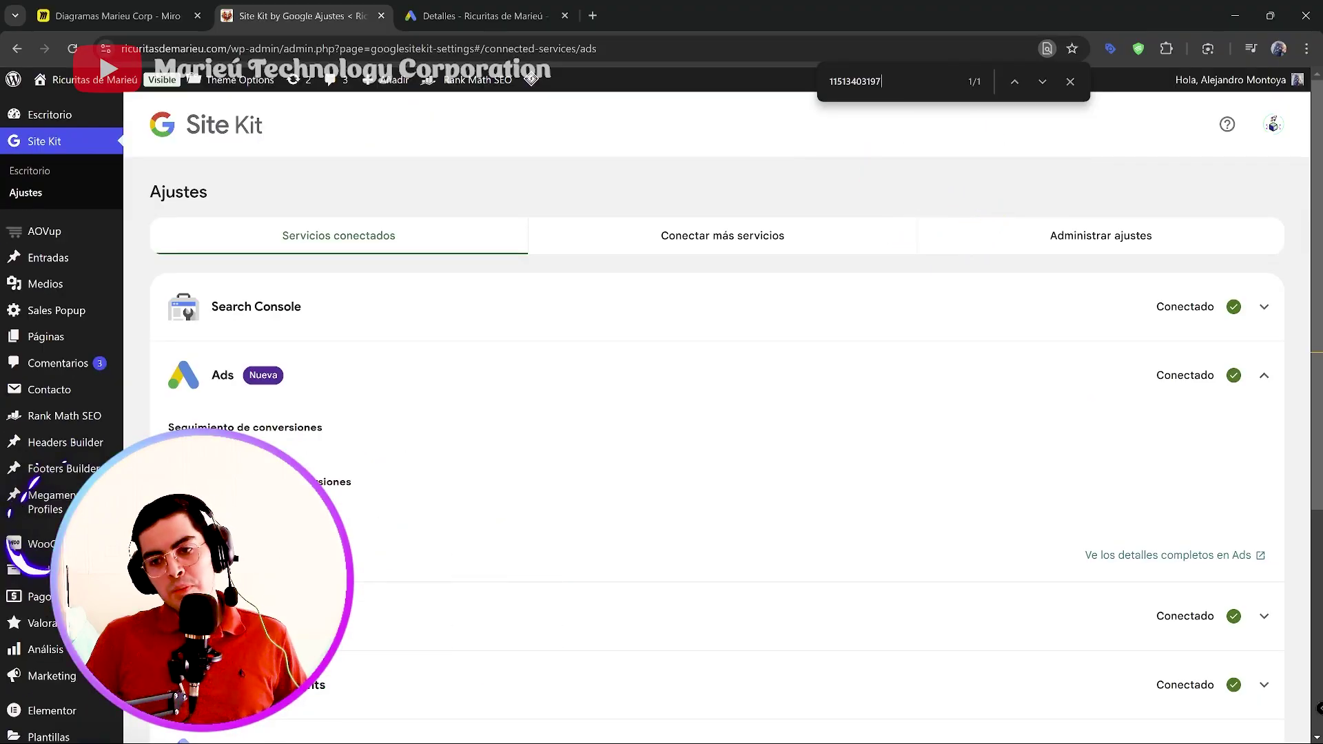
# Expand the connected Analytics service in Site Kit and examine its account and Google tag details
pyautogui.click(1281, 382)
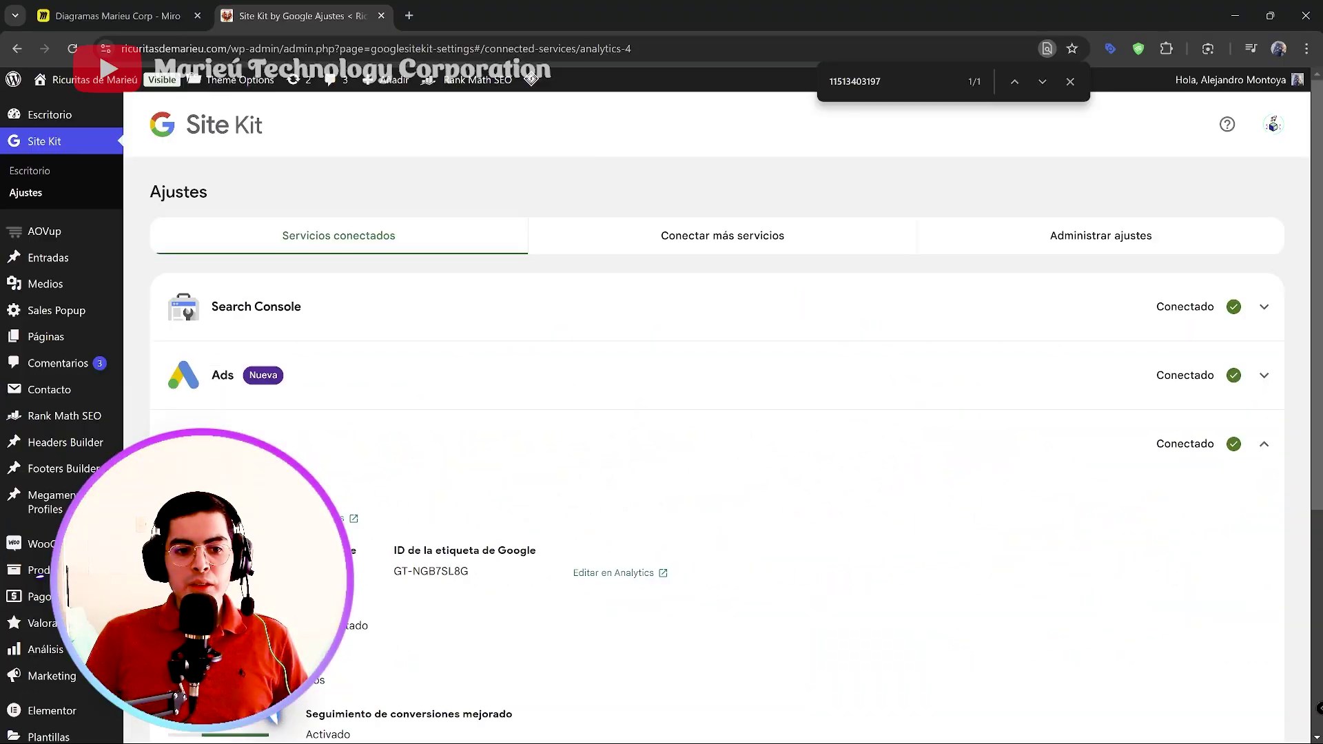
pyautogui.scroll(-2, 689, 413)
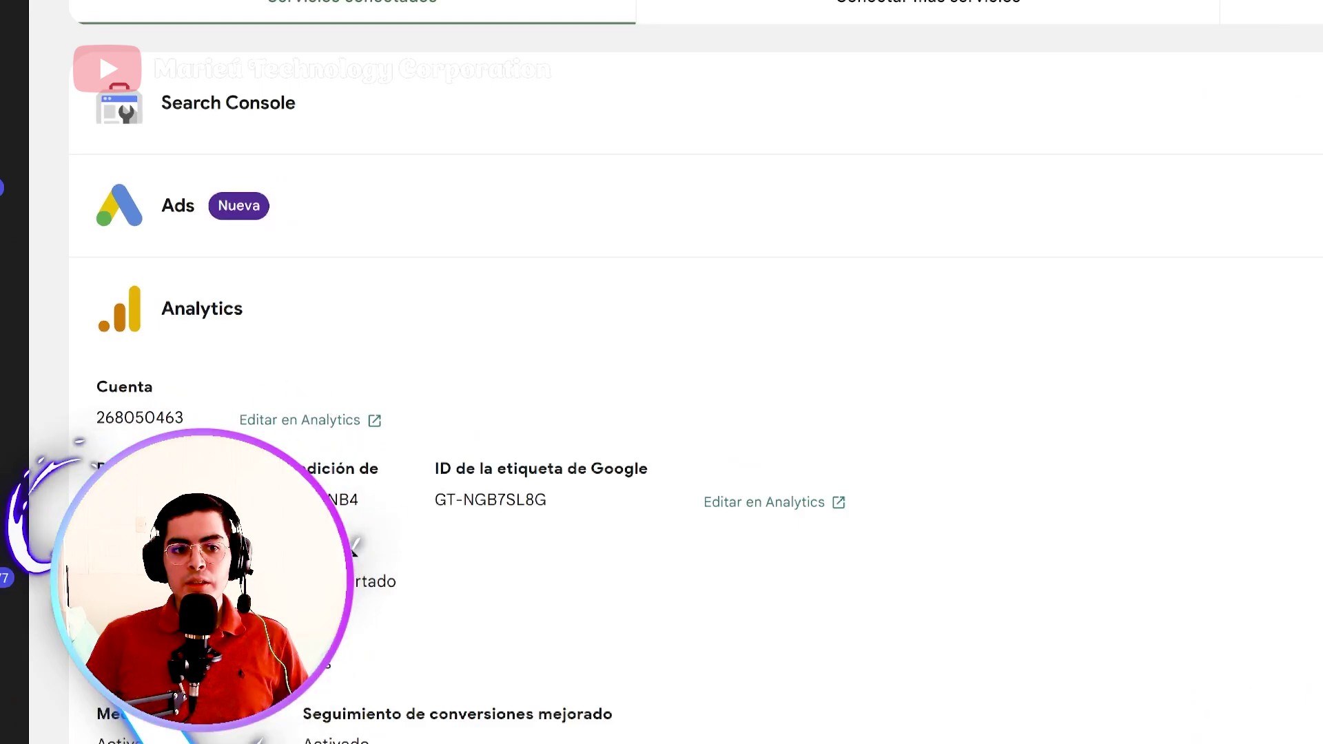
# Search the web for Google Analytics in a new tab and open the Google Analytics result from Google Accounts
pyautogui.click(594, 16)
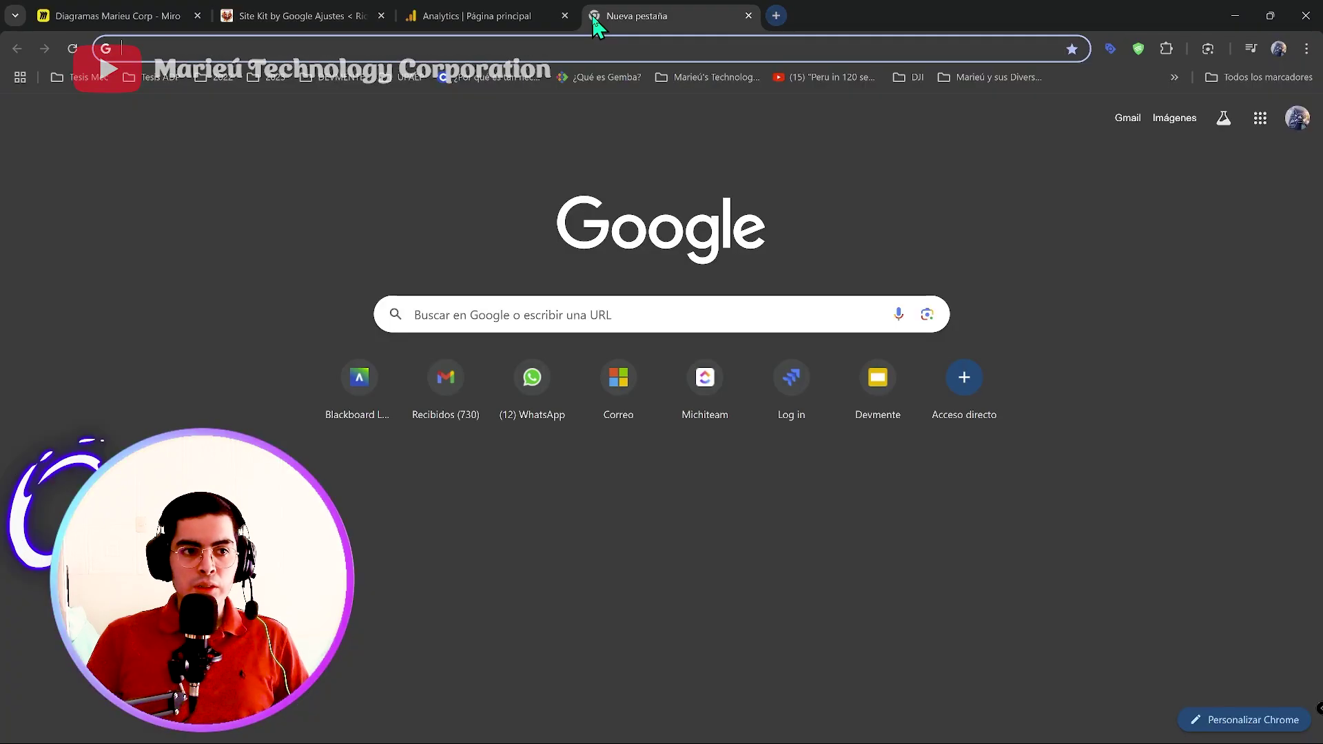
pyautogui.write('GOGOLE ANAL')
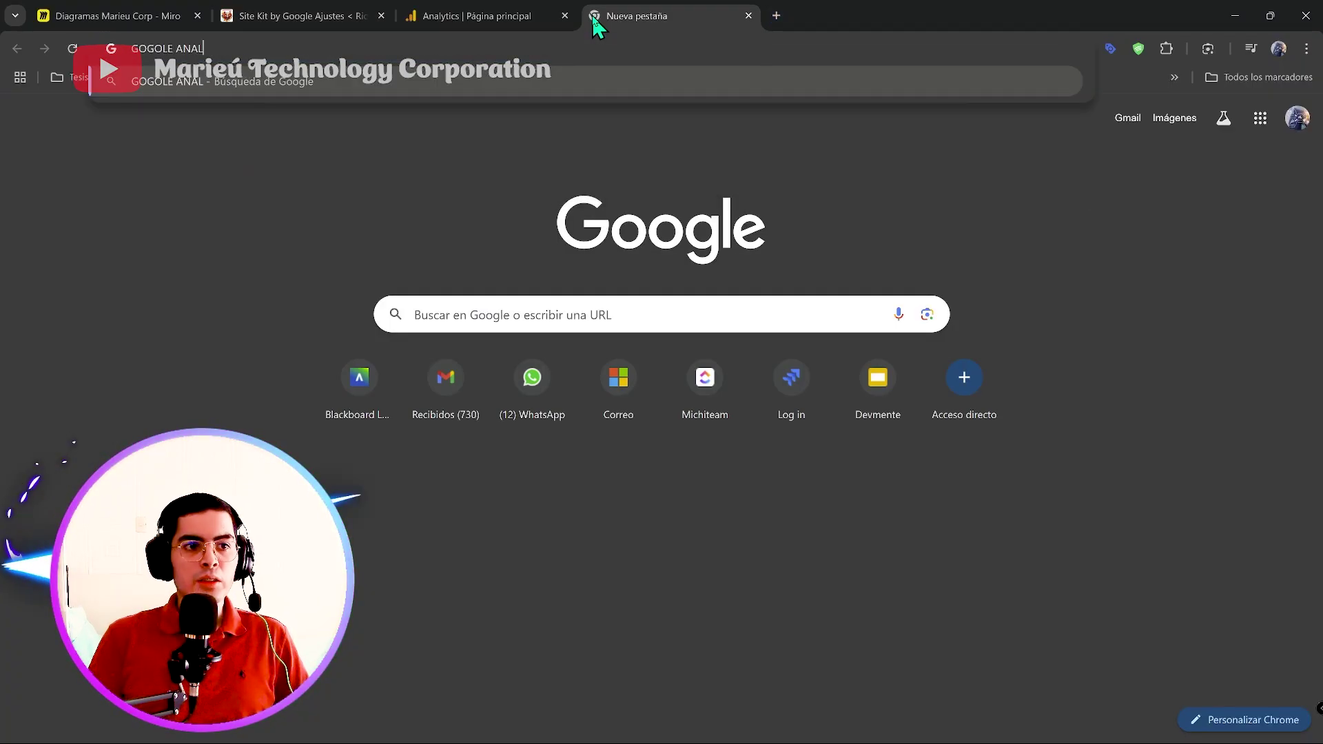
pyautogui.press('Down')
pyautogui.press('Return')
pyautogui.scroll(-5, 482, 345)
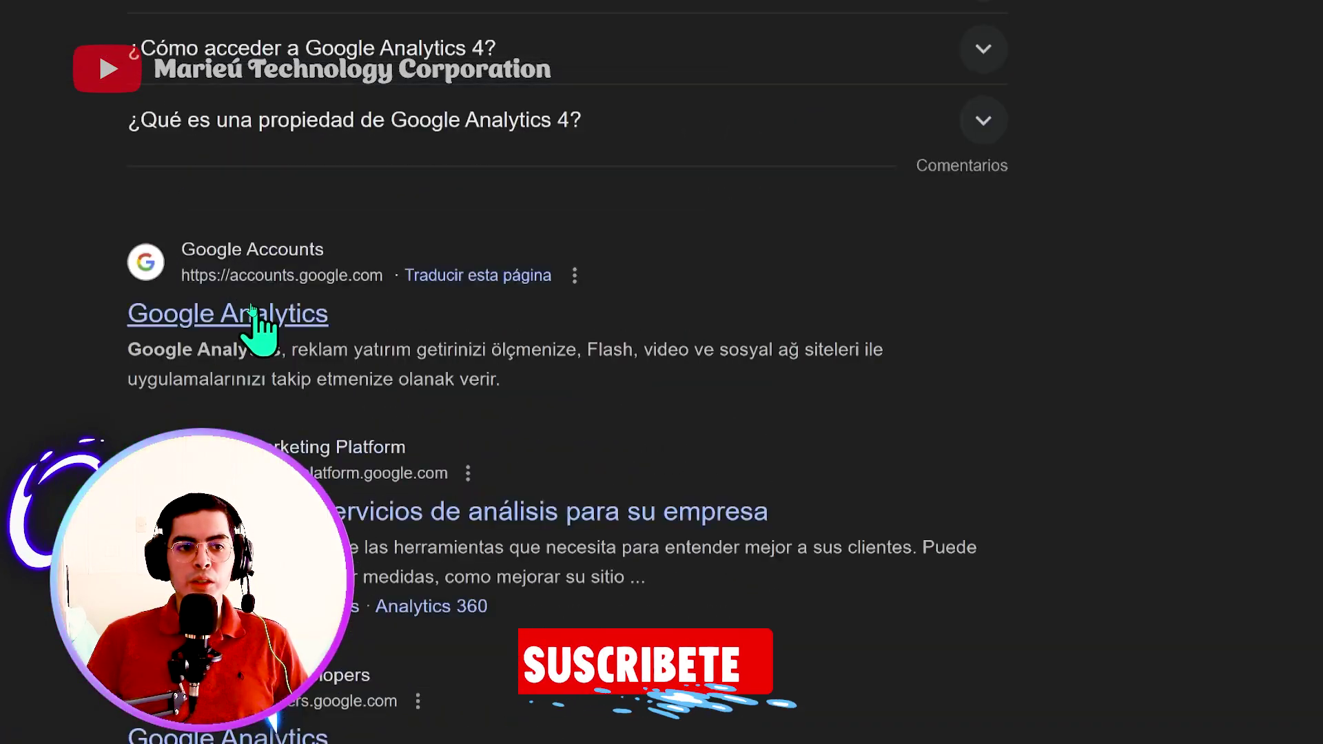
pyautogui.click(253, 314)
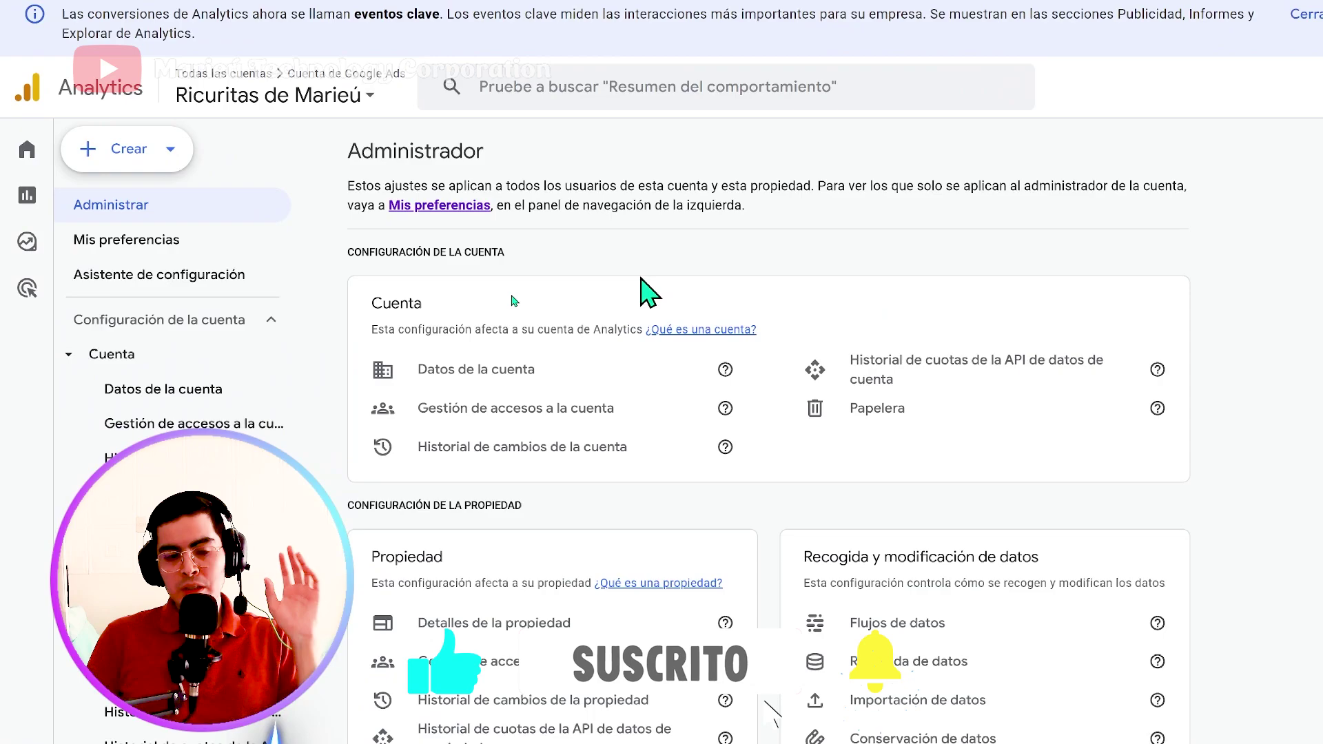
# Open the property details from the Analytics administration page and select the property name
pyautogui.scroll(-3, 378, 303)
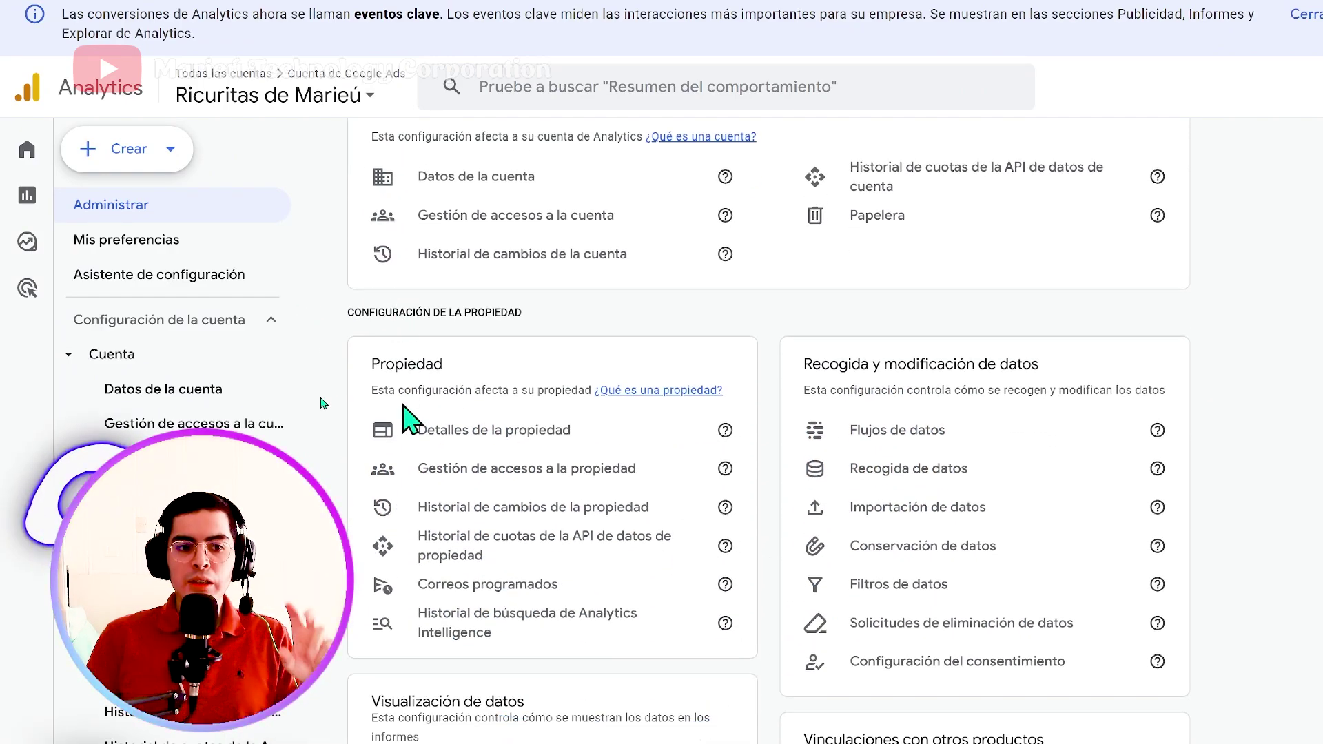
pyautogui.scroll(2, 481, 389)
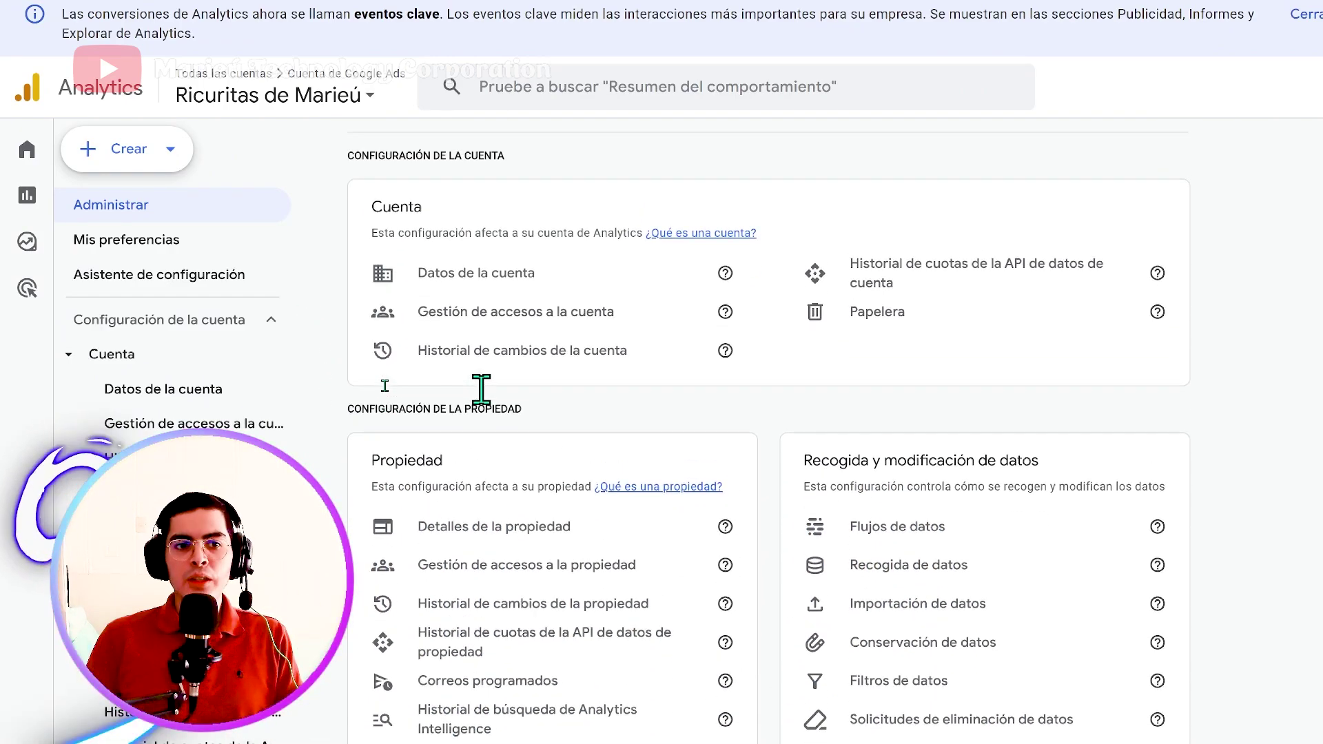
pyautogui.click(467, 542)
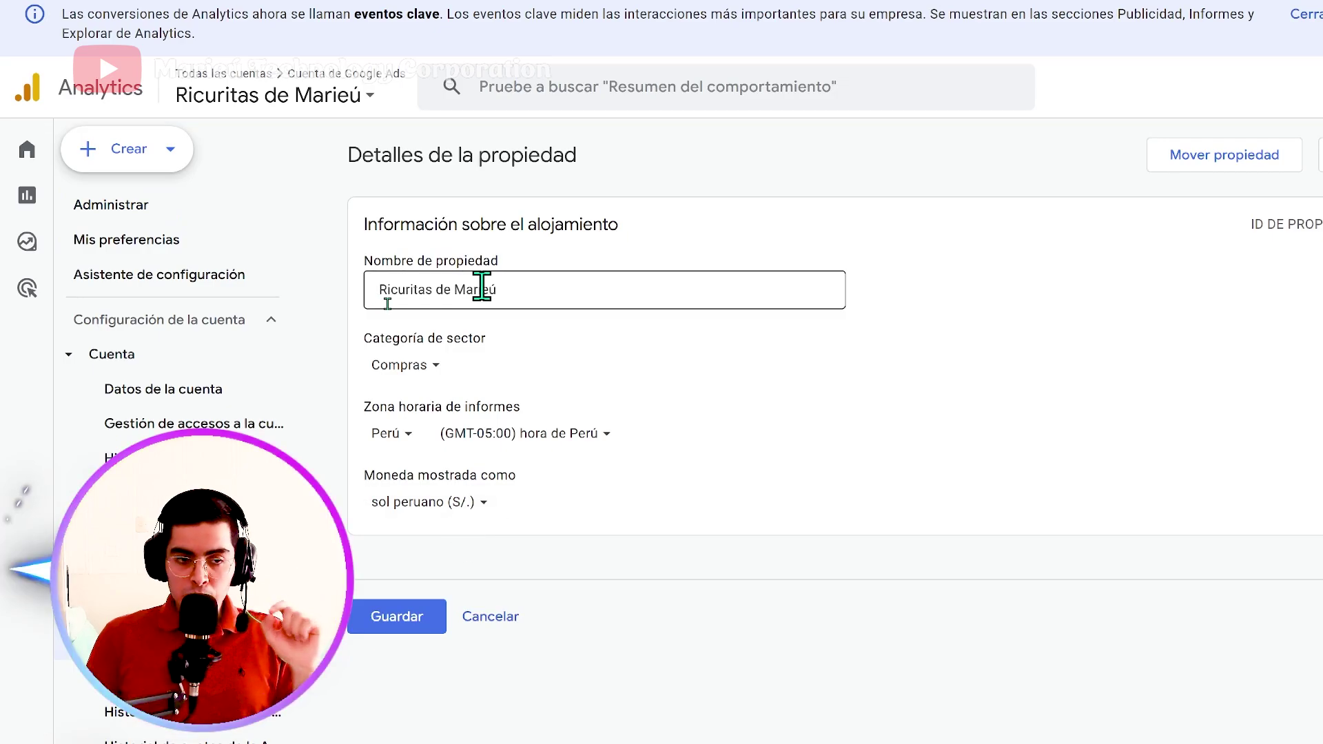
pyautogui.moveTo(516, 291); pyautogui.dragTo(280, 310)
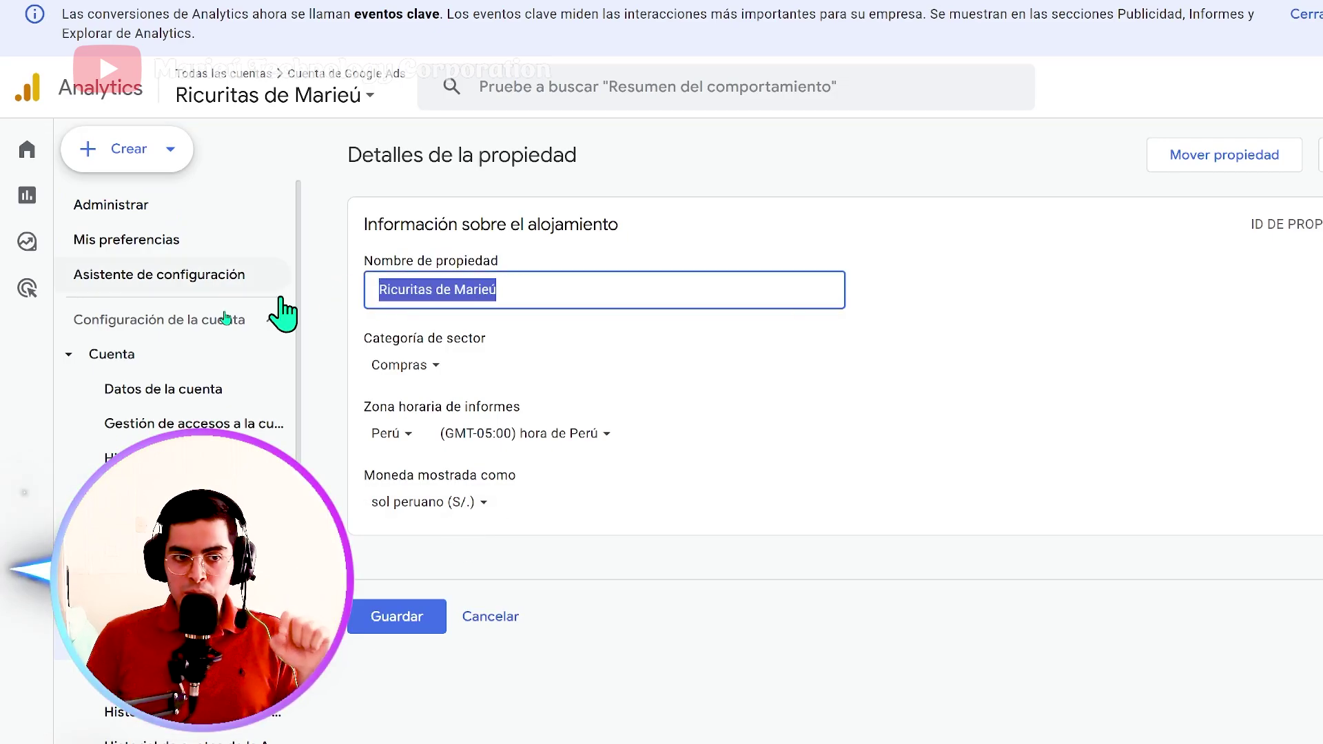
# Check the sector category options in the property details and return to the Analytics administration page
pyautogui.click(428, 367)
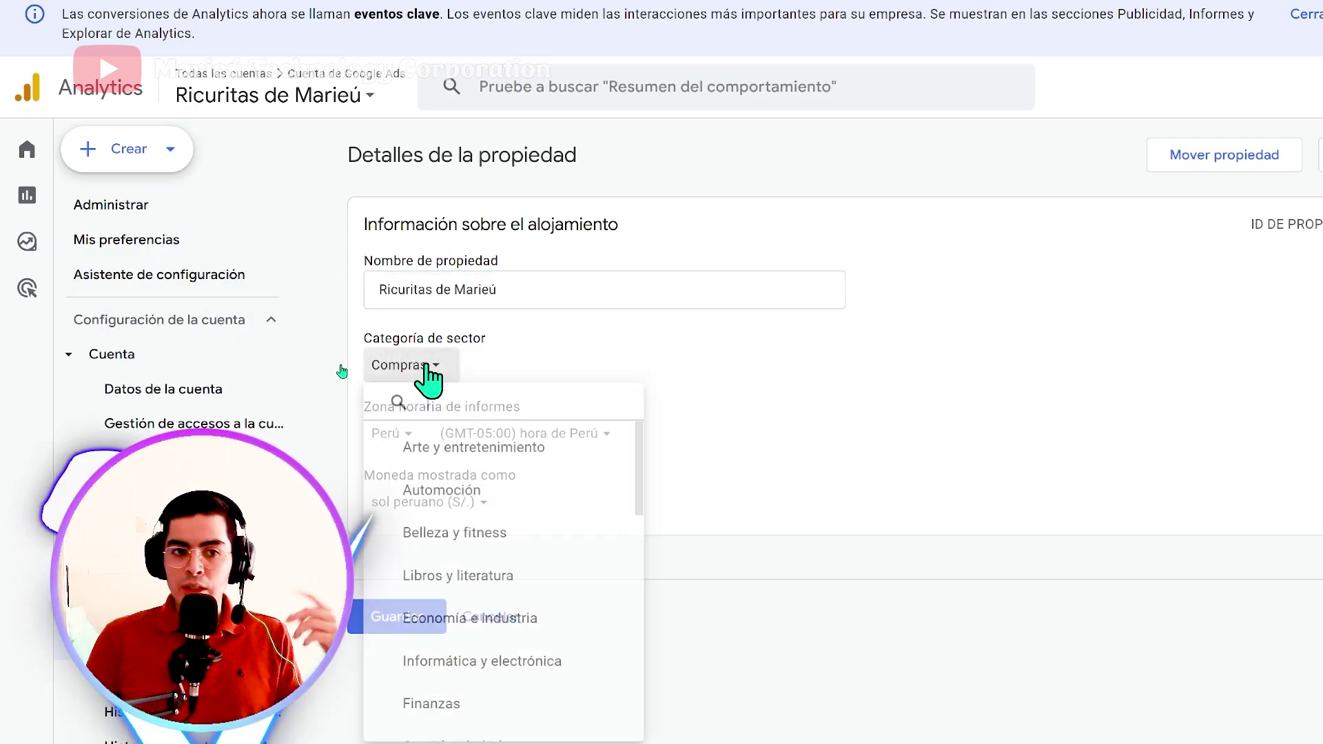
pyautogui.click(635, 369)
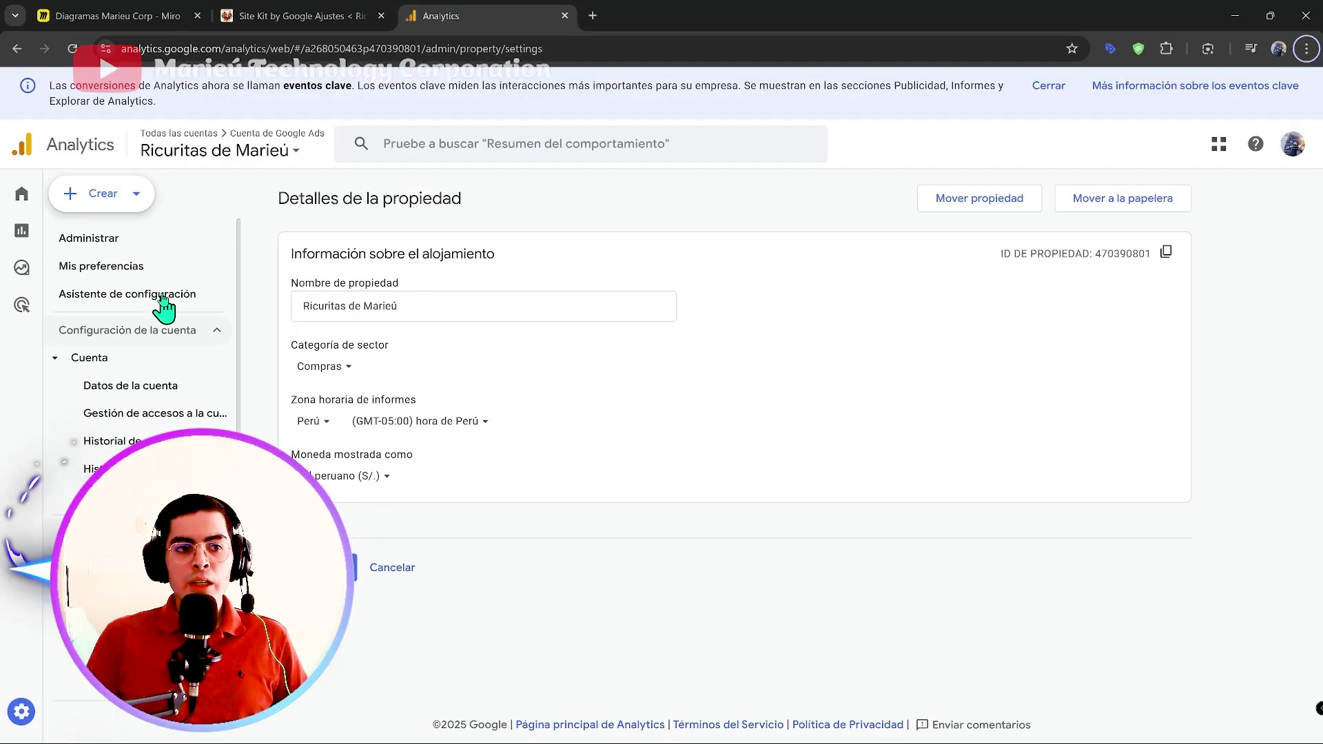
pyautogui.click(104, 239)
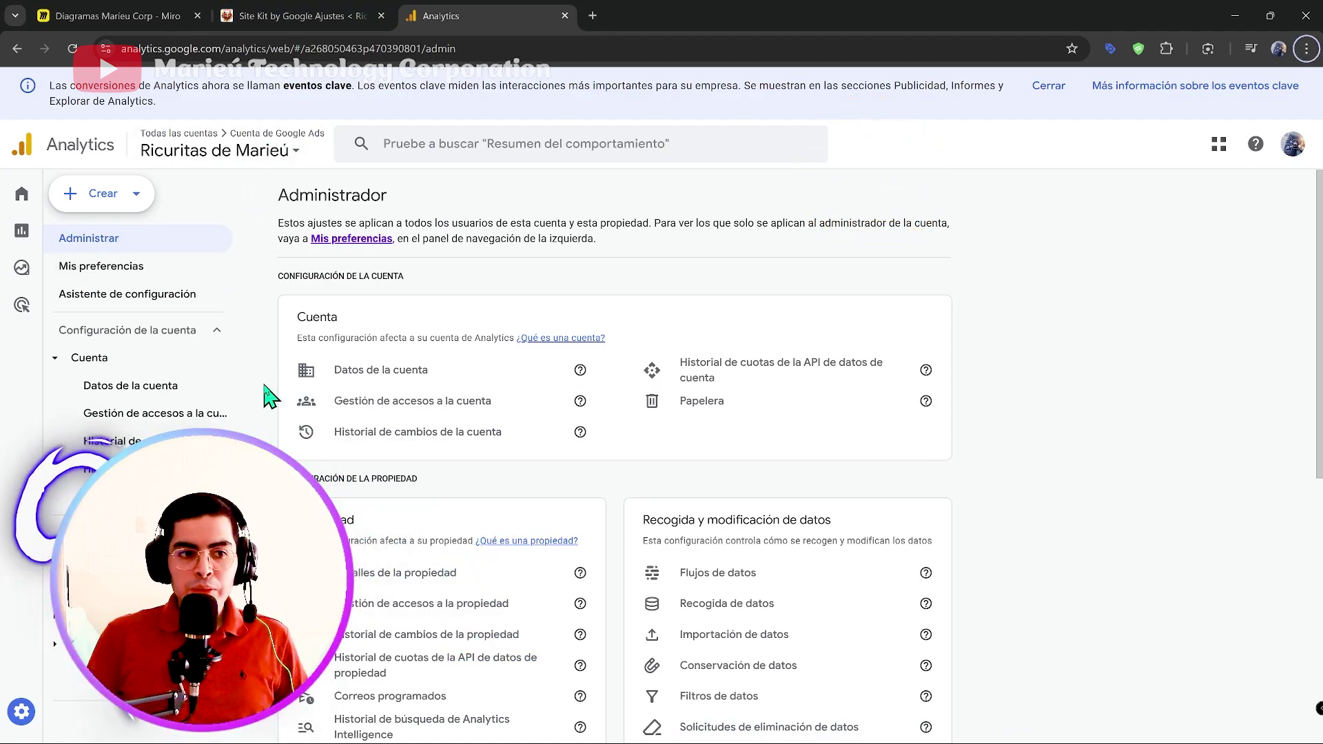
# Check the Analytics IDs in Site Kit and open the Ricuritas de Marieu web data stream in Analytics
pyautogui.click(324, 17)
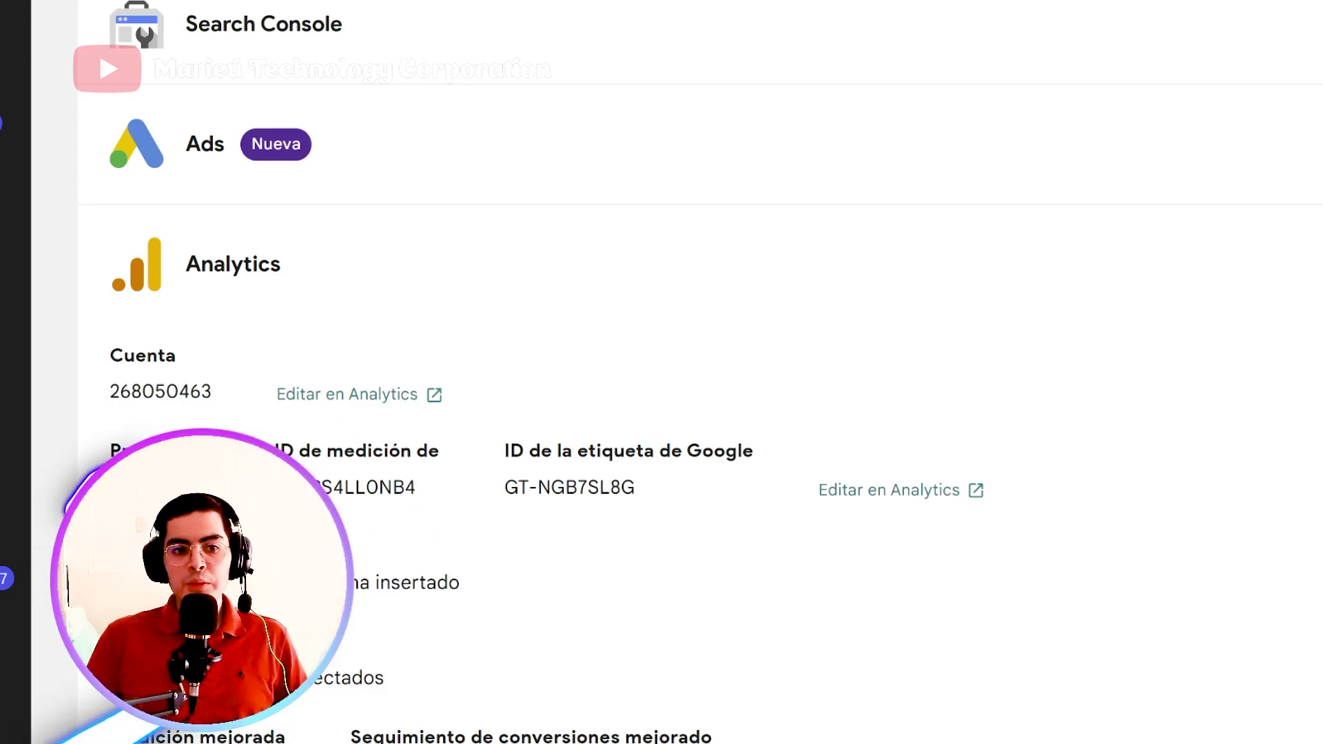
pyautogui.click(441, 16)
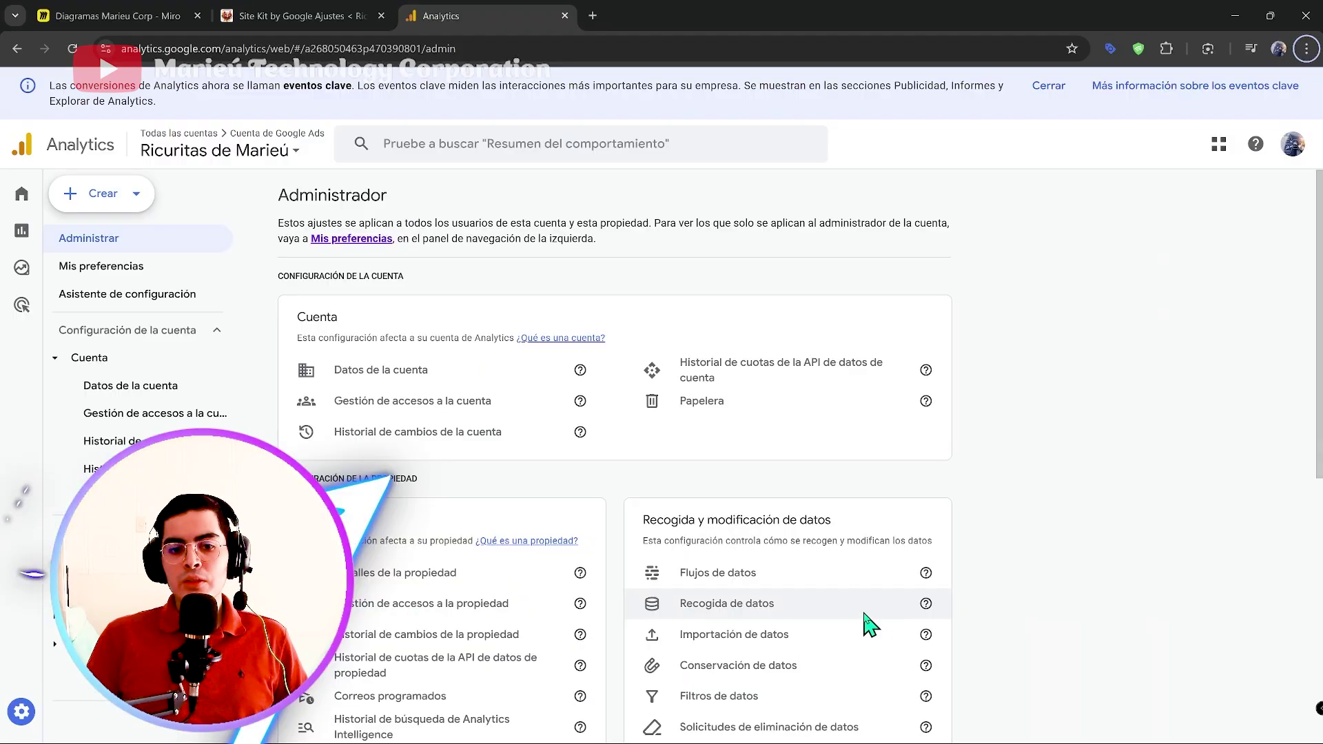
pyautogui.click(756, 578)
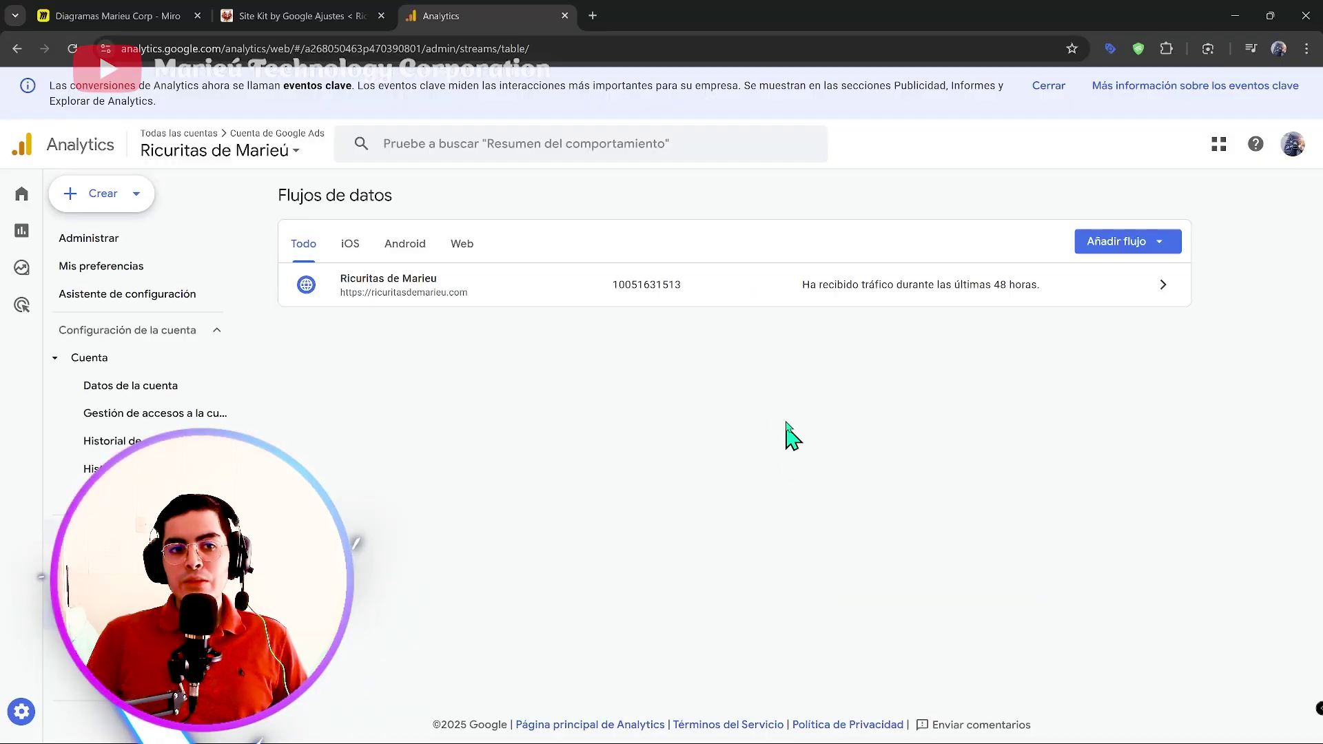
pyautogui.click(846, 297)
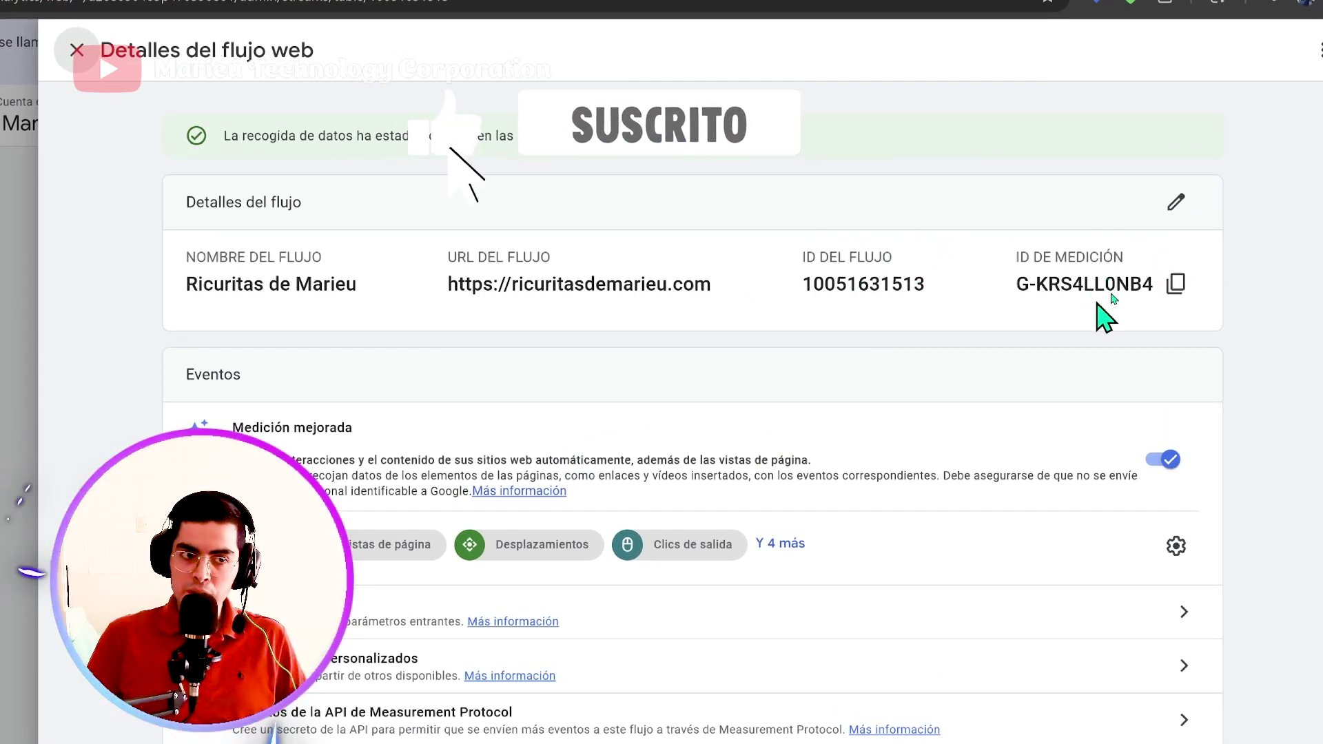
# Highlight the web stream's name and URL, and copy its measurement ID
pyautogui.tripleClick(257, 284)
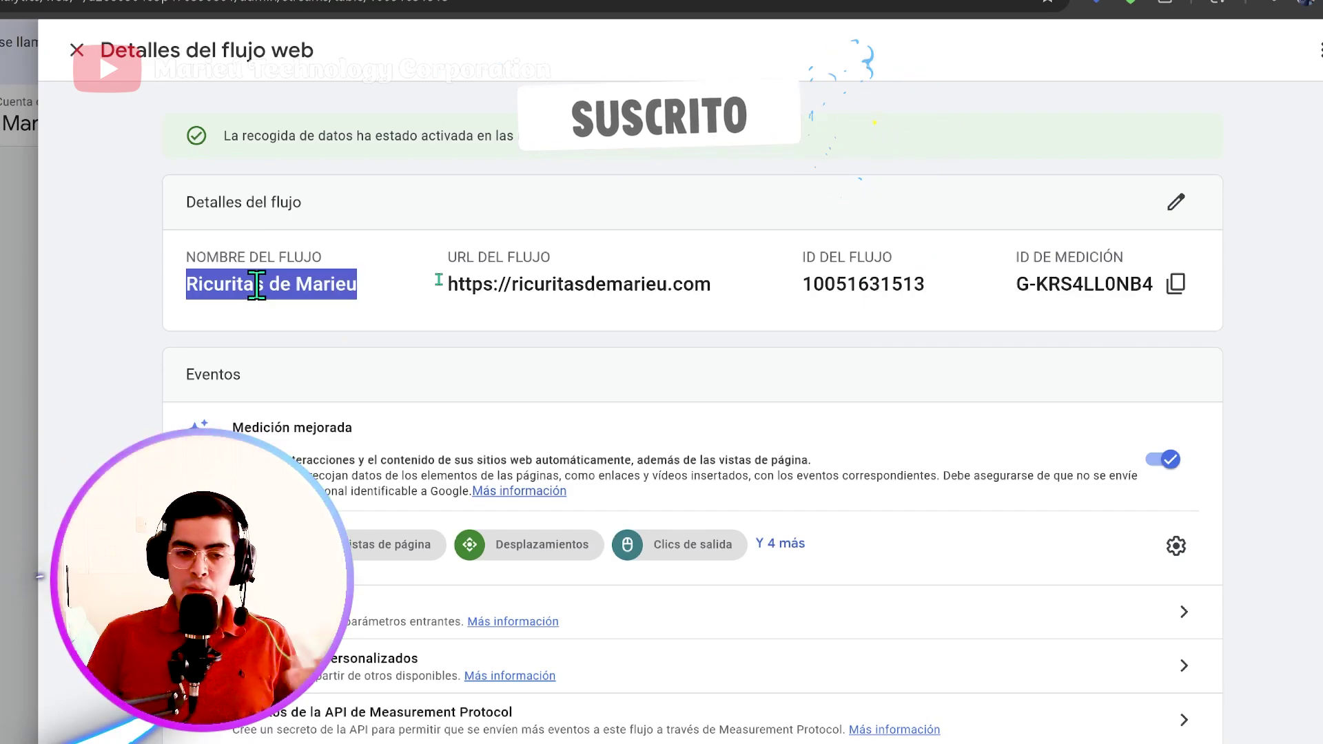
pyautogui.tripleClick(483, 284)
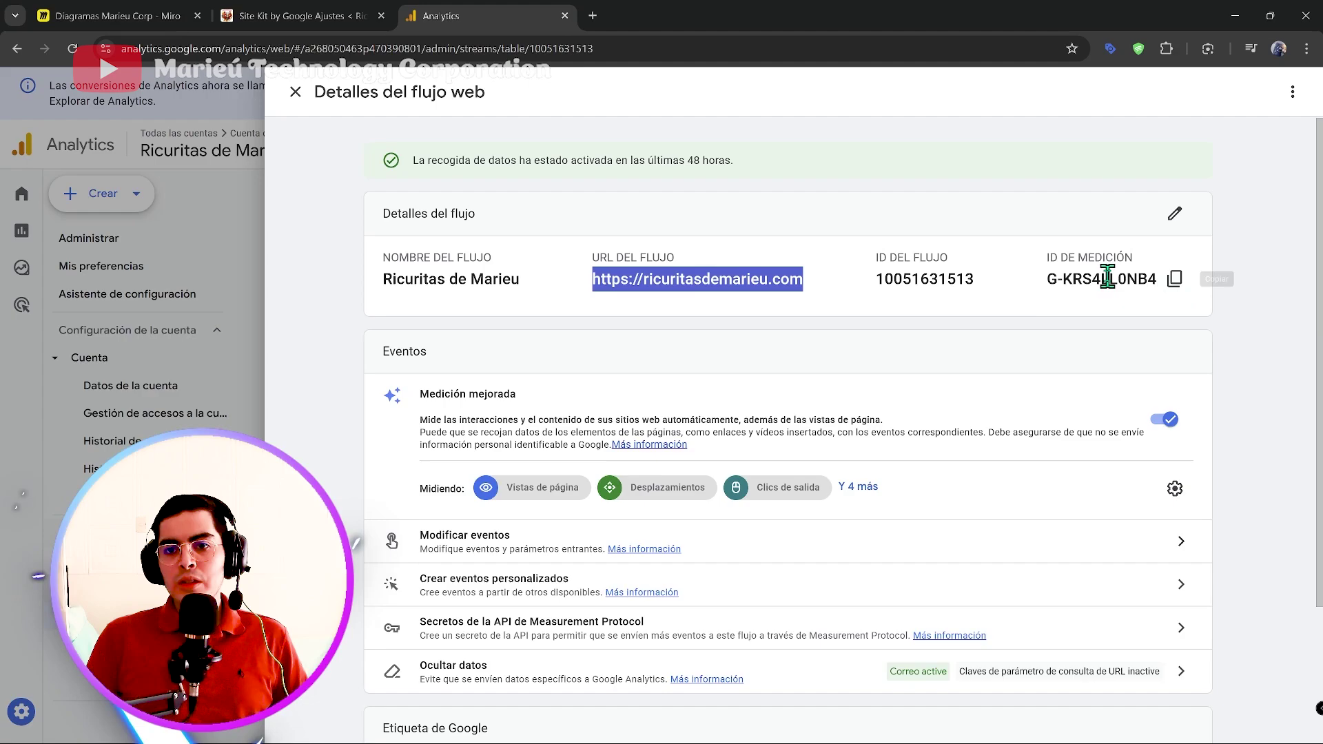
pyautogui.click(1175, 283)
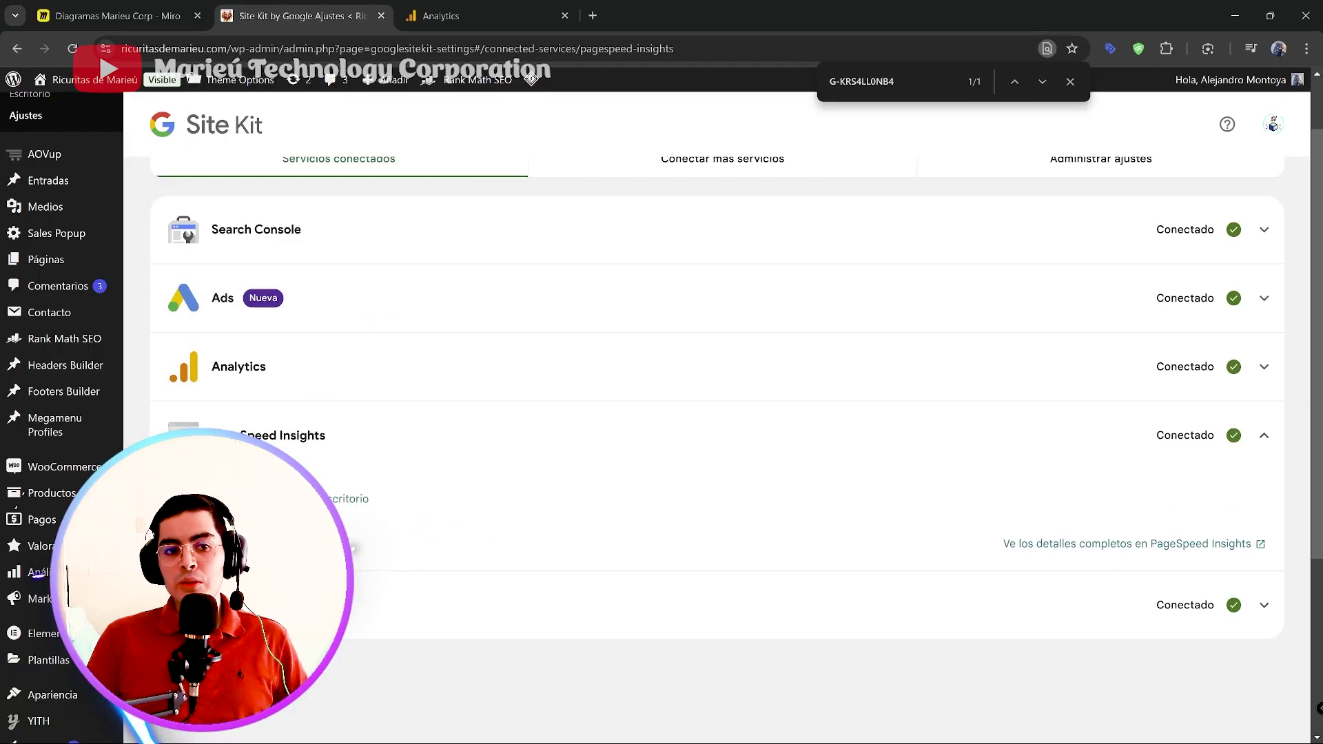
pyautogui.click(463, 15)
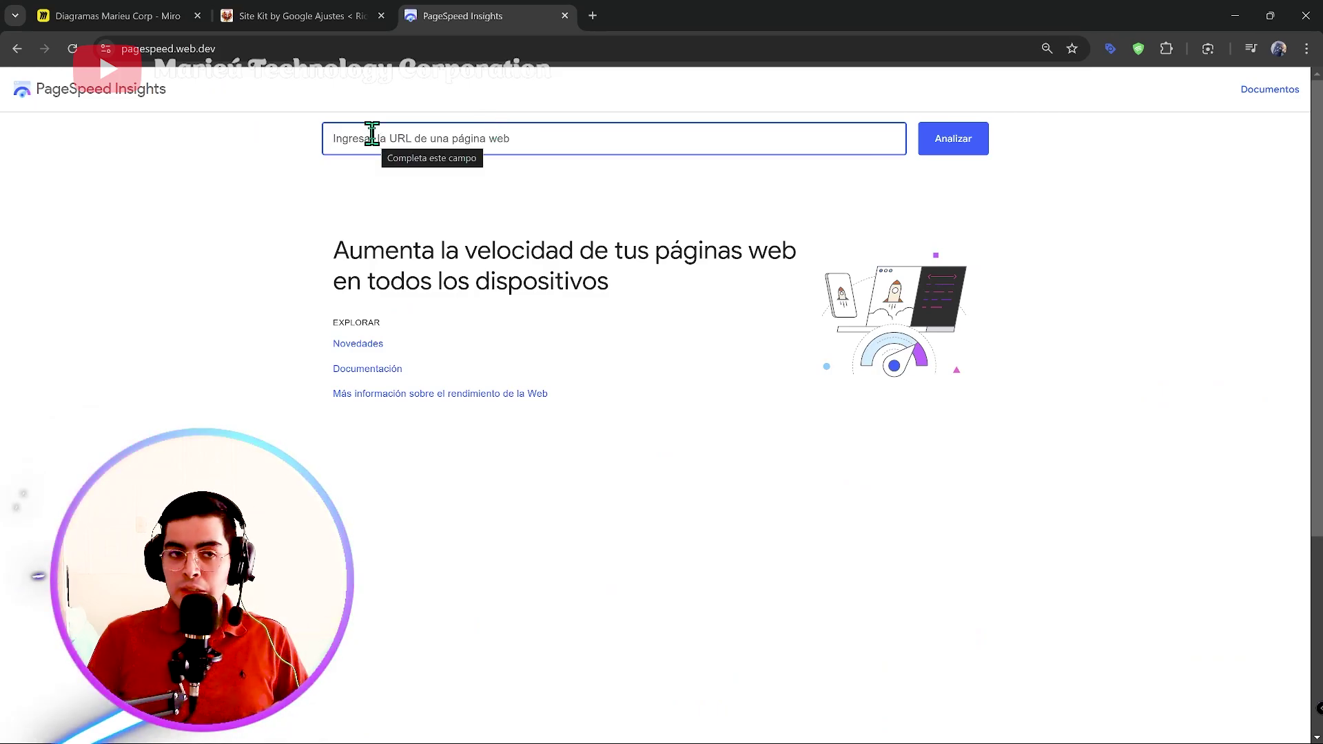
pyautogui.click(234, 81)
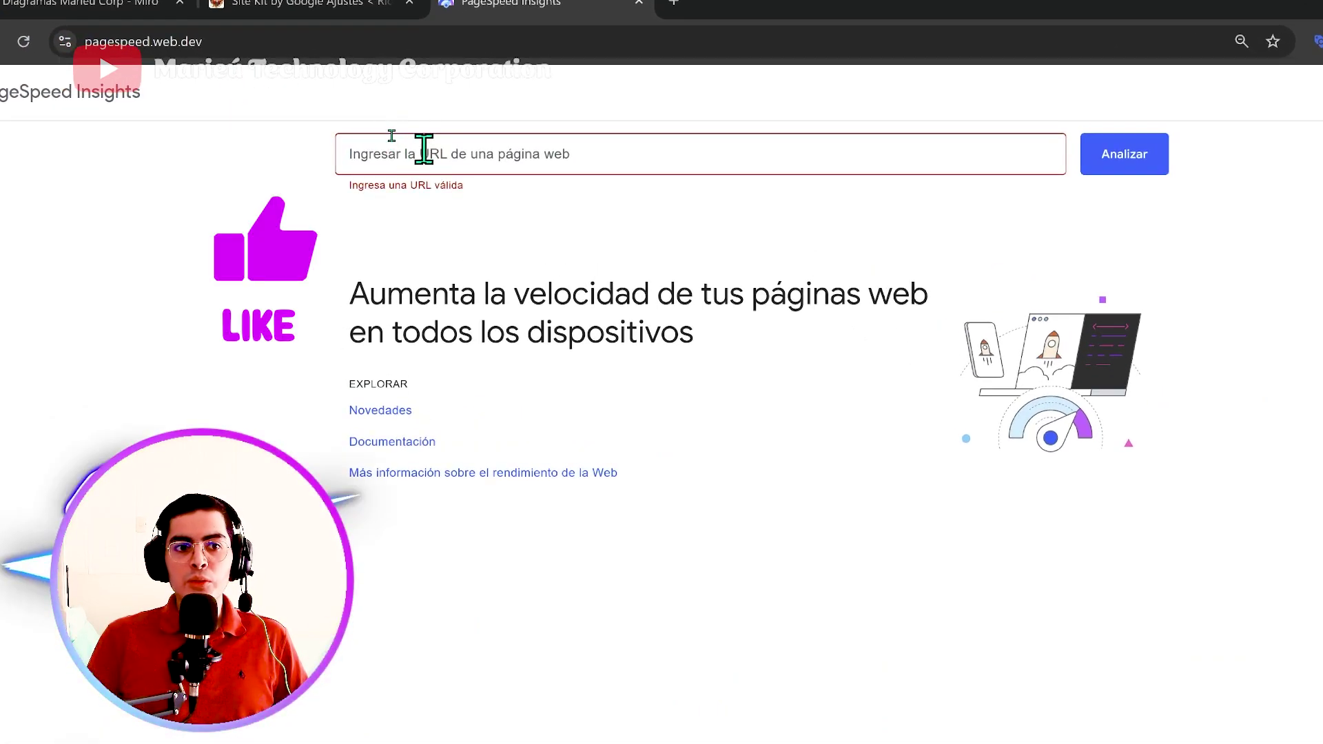
pyautogui.click(421, 152)
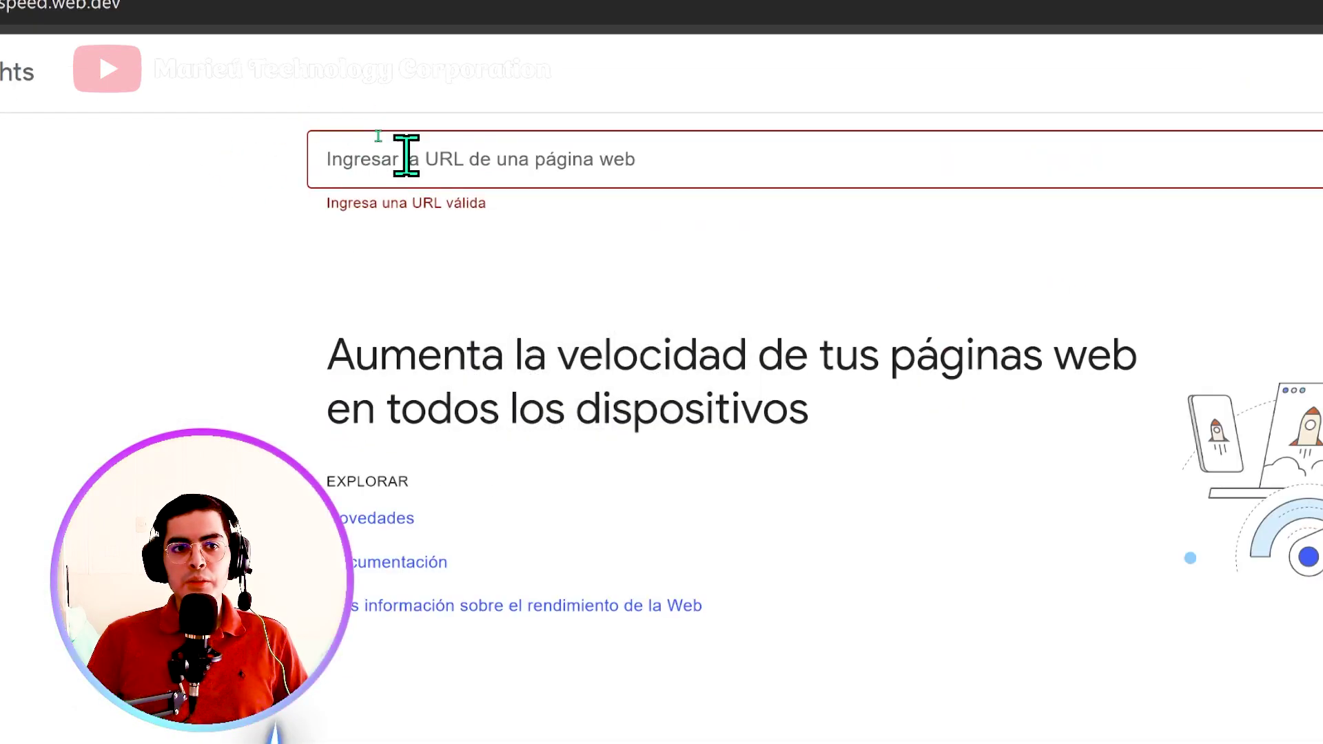
pyautogui.click(429, 198)
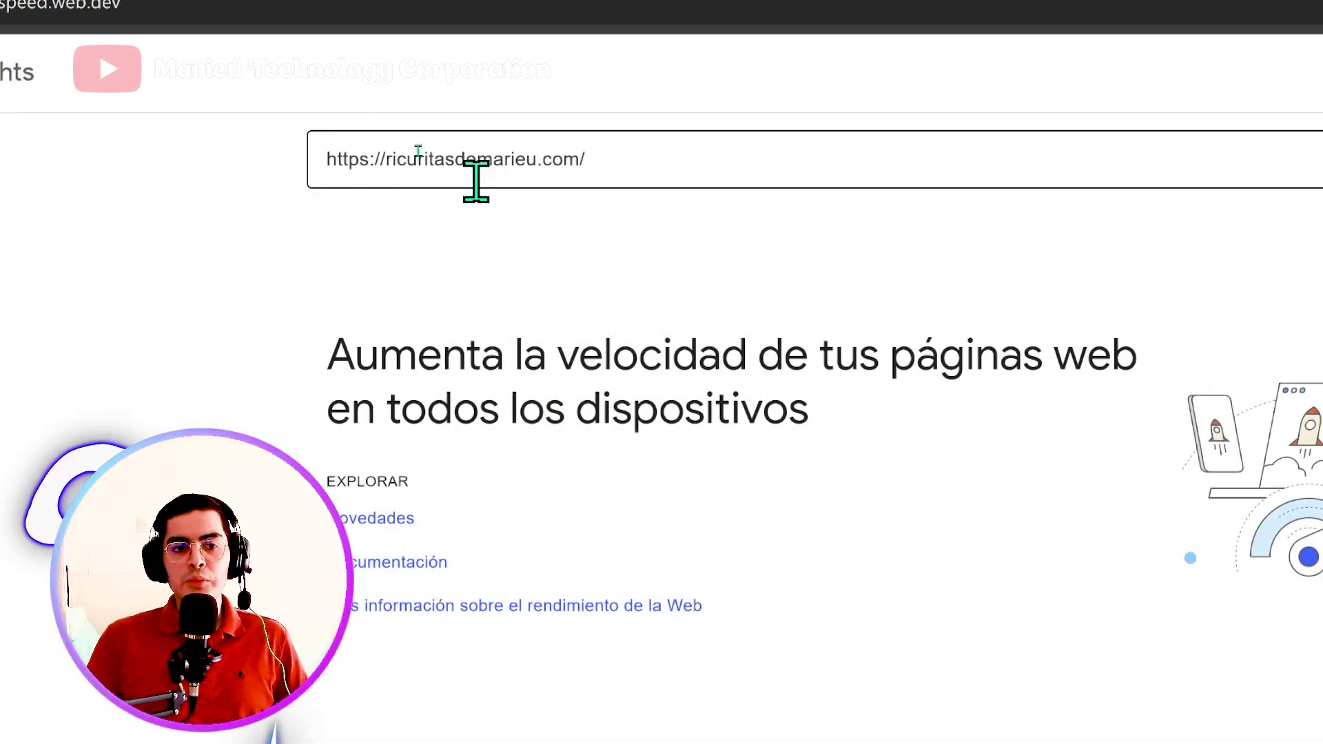
pyautogui.moveTo(586, 159); pyautogui.dragTo(222, 186)
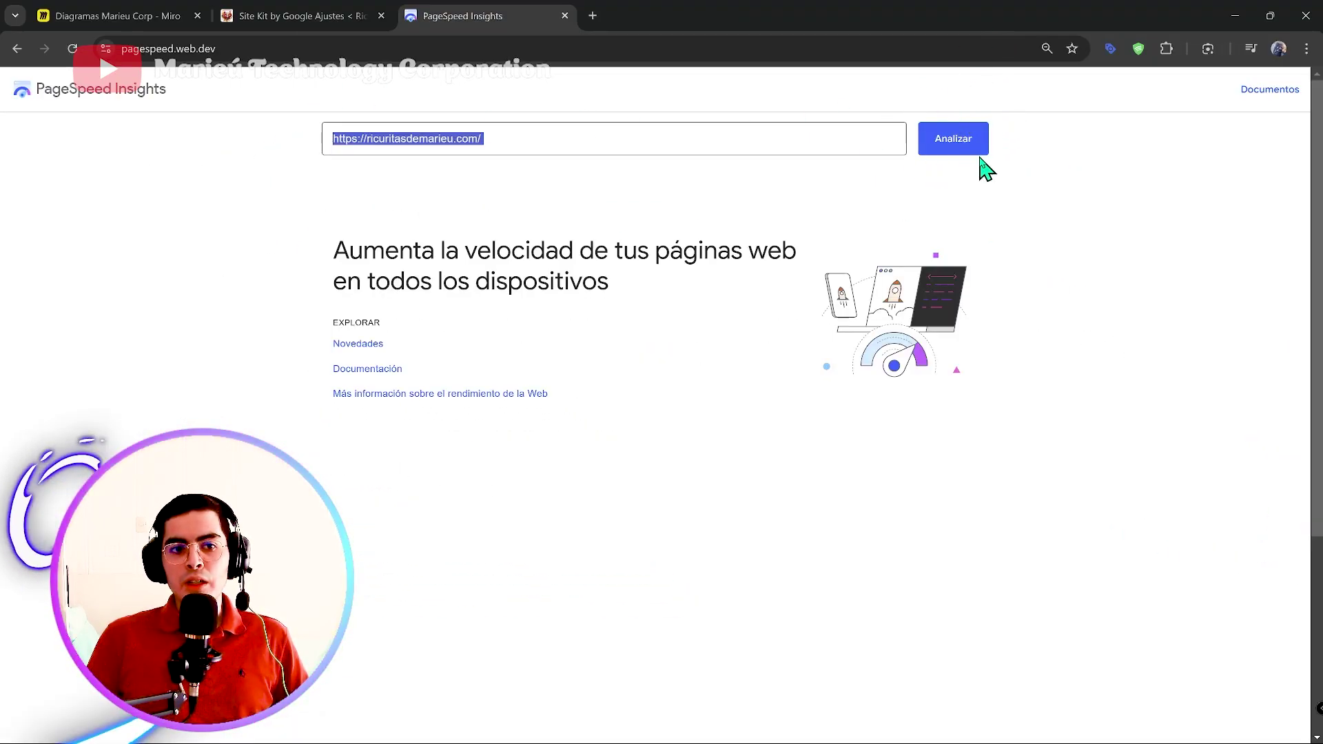
pyautogui.click(1082, 407)
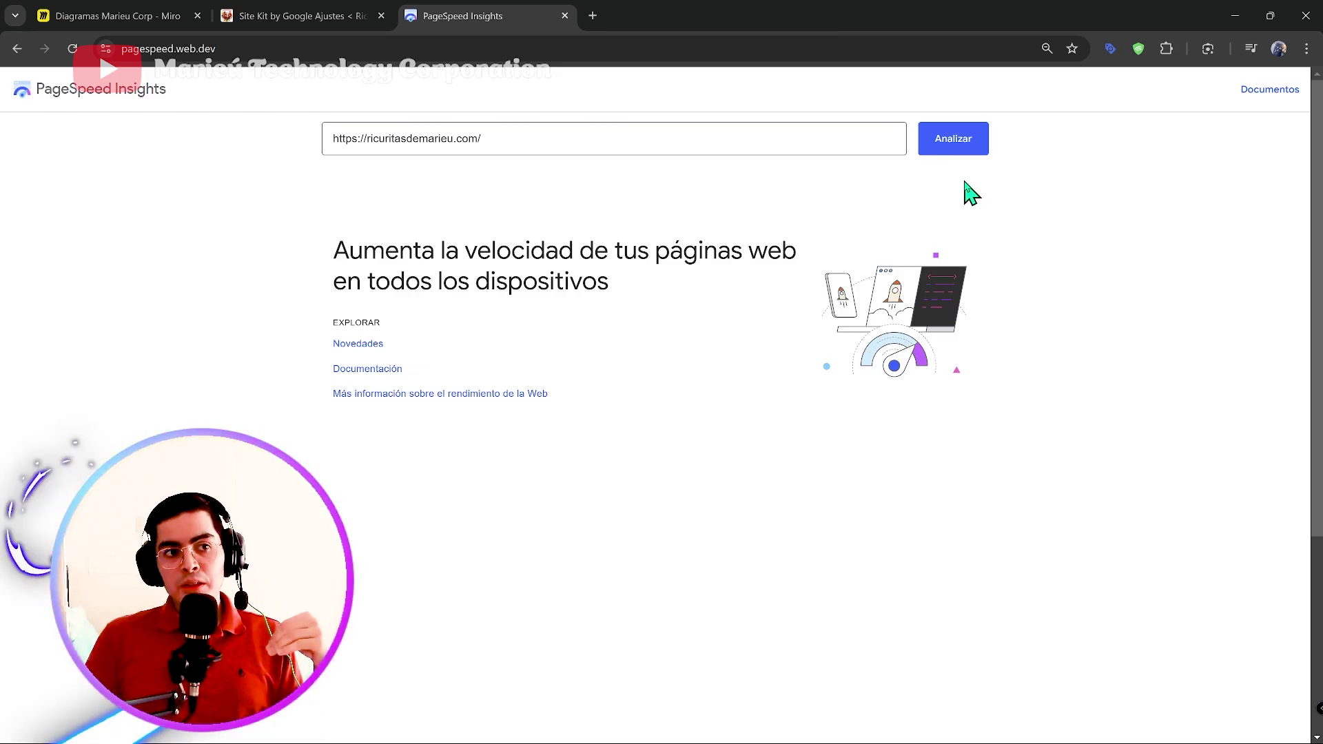
pyautogui.click(238, 20)
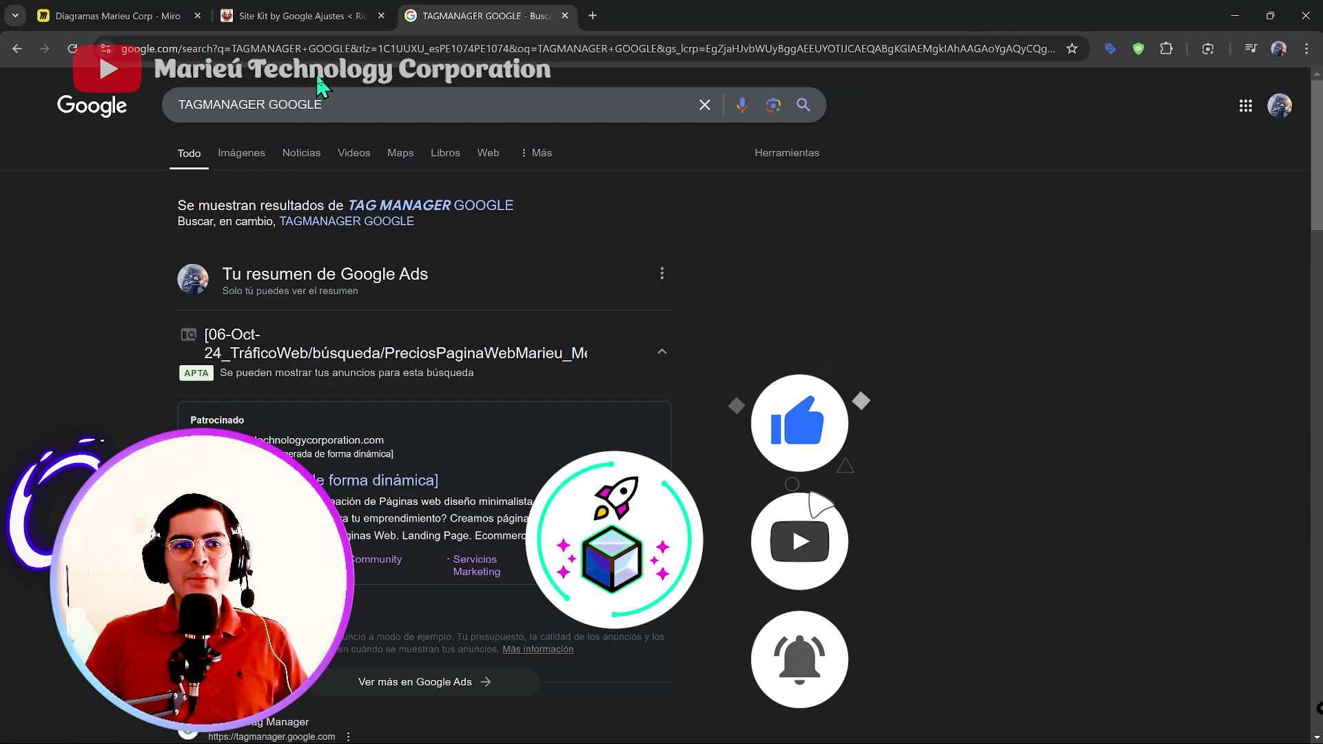
# Use the suggested search TAG MANAGER GOOGLE and open the Google Tag Manager result
pyautogui.click(454, 205)
pyautogui.scroll(-6, 454, 214)
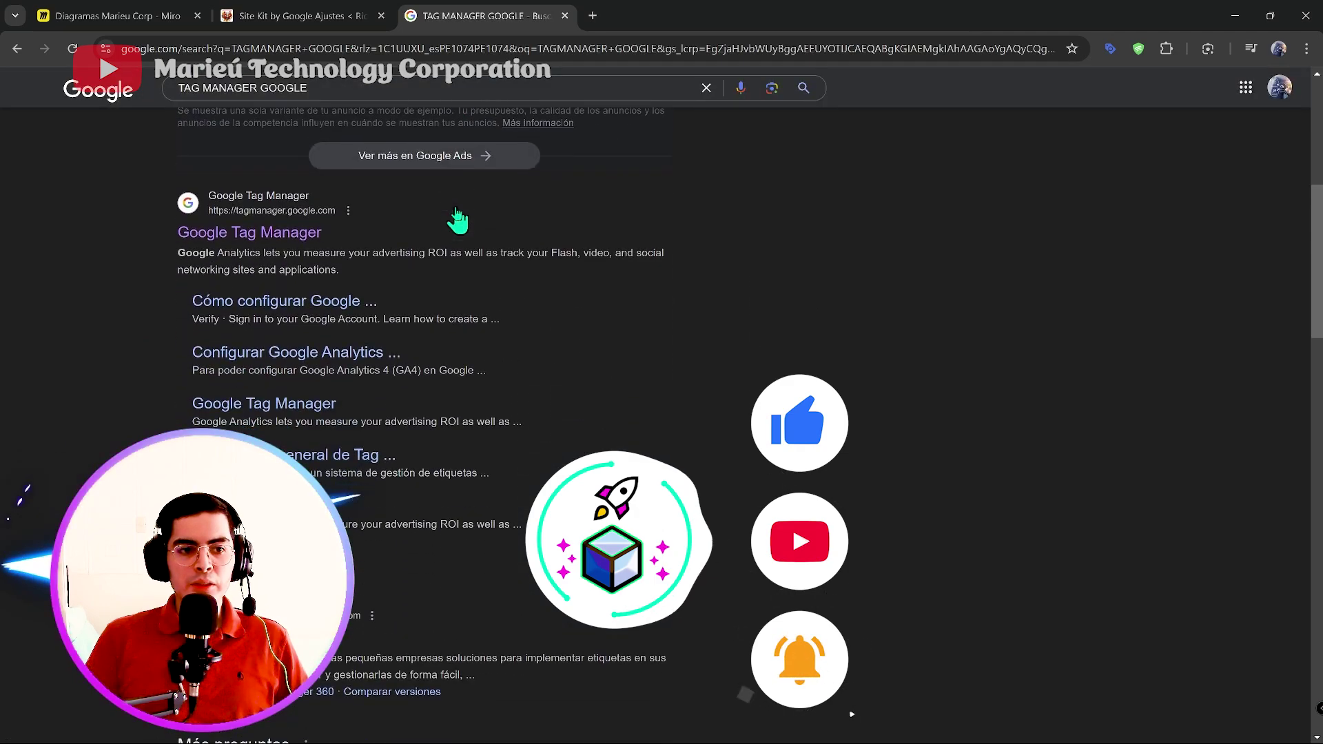
pyautogui.click(252, 233)
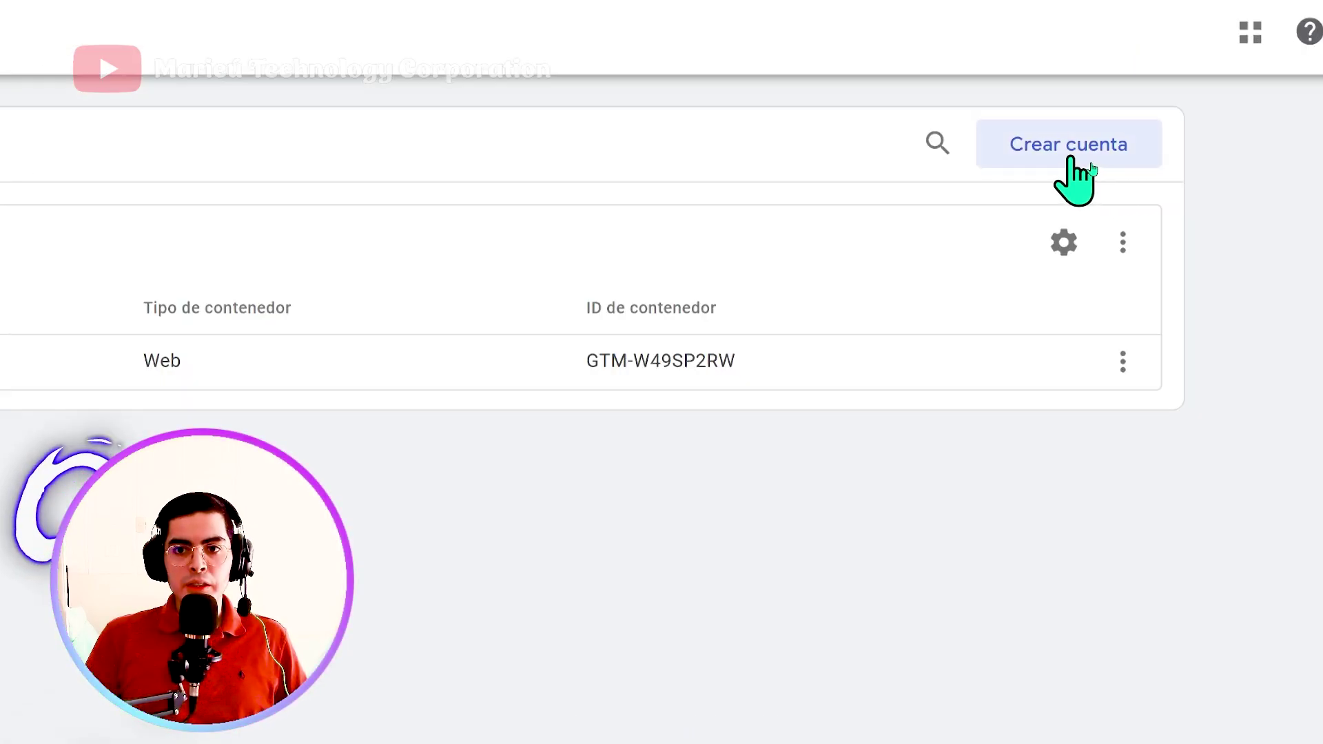
# Open the new account form in Tag Manager and examine its account name, country, container name and target platform settings
pyautogui.click(1071, 164)
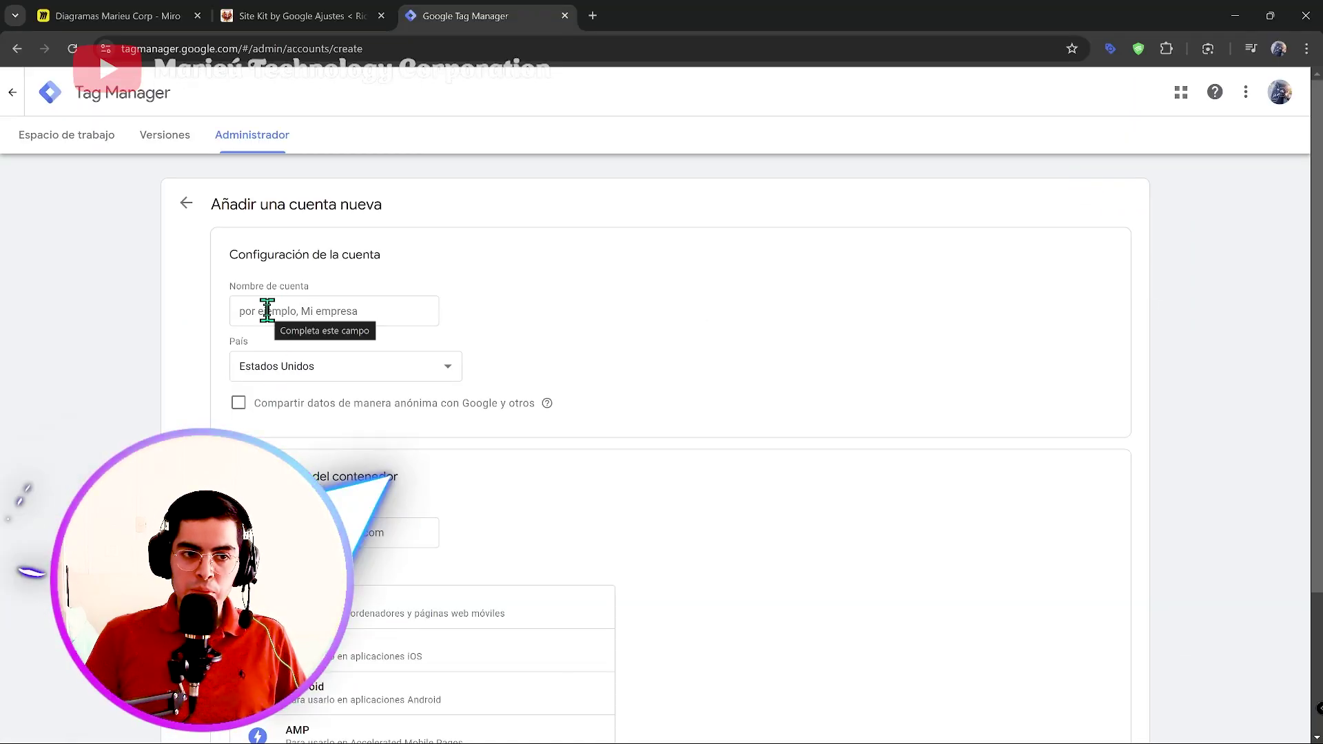
pyautogui.click(267, 310)
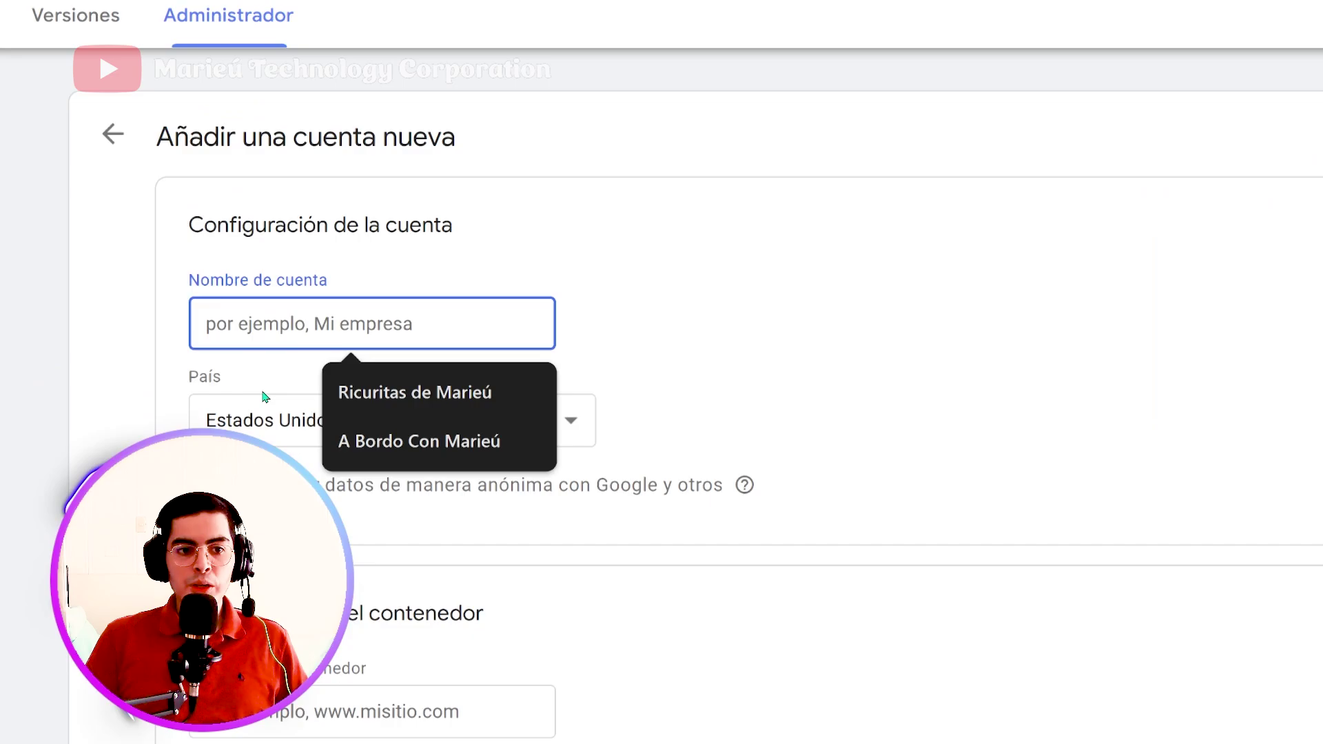
pyautogui.click(265, 397)
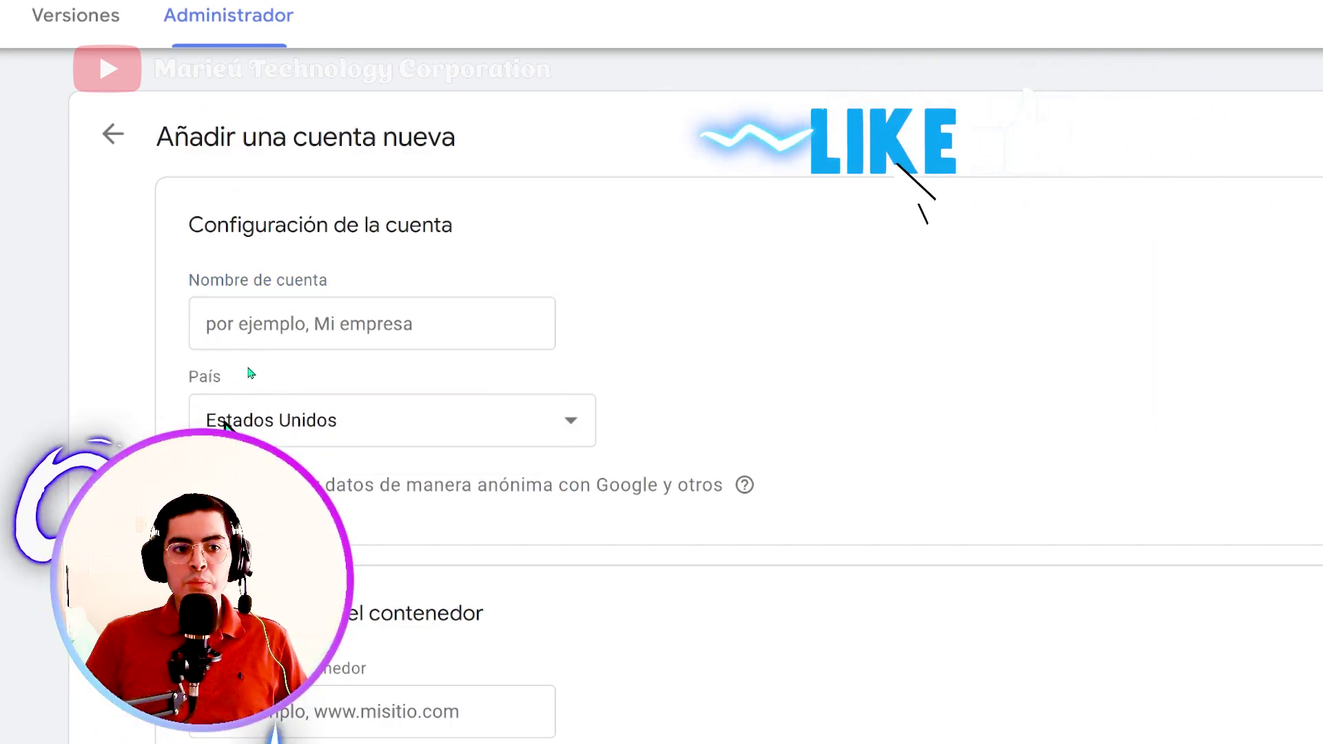
pyautogui.scroll(-3, 255, 375)
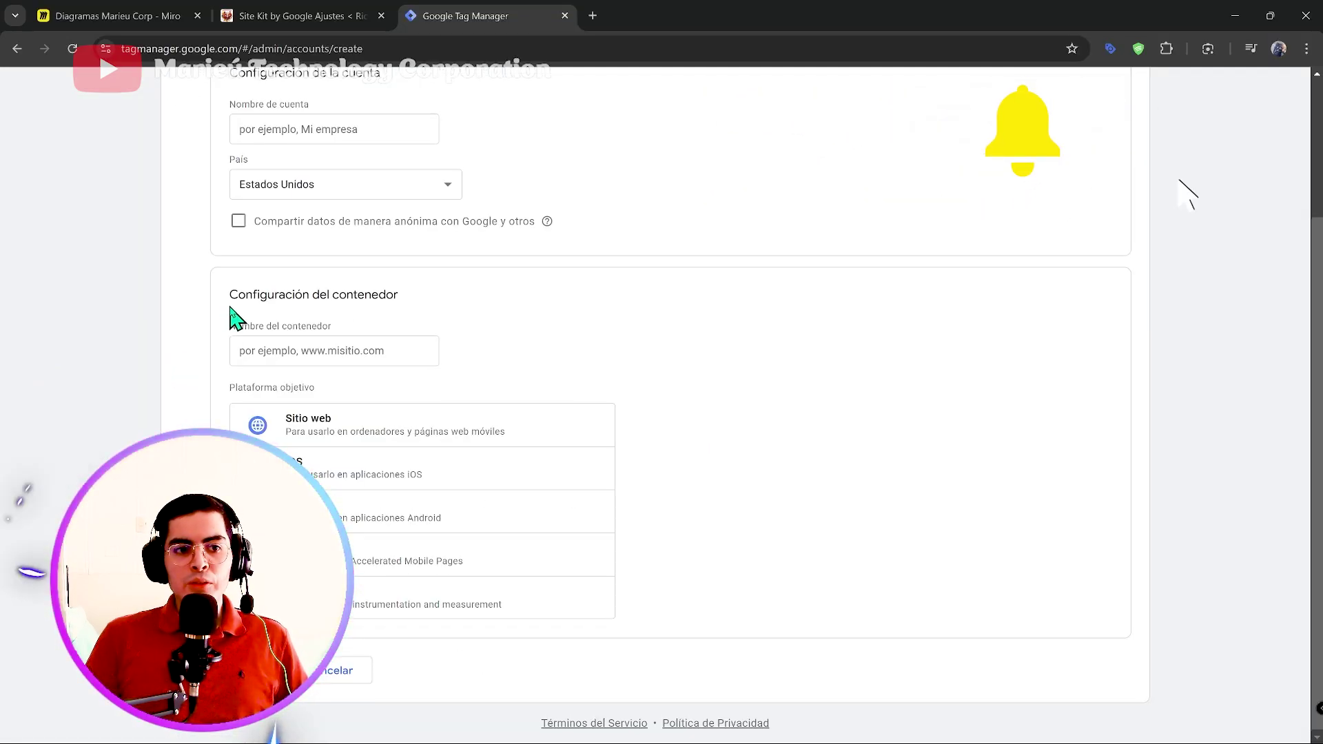
pyautogui.scroll(1, 235, 317)
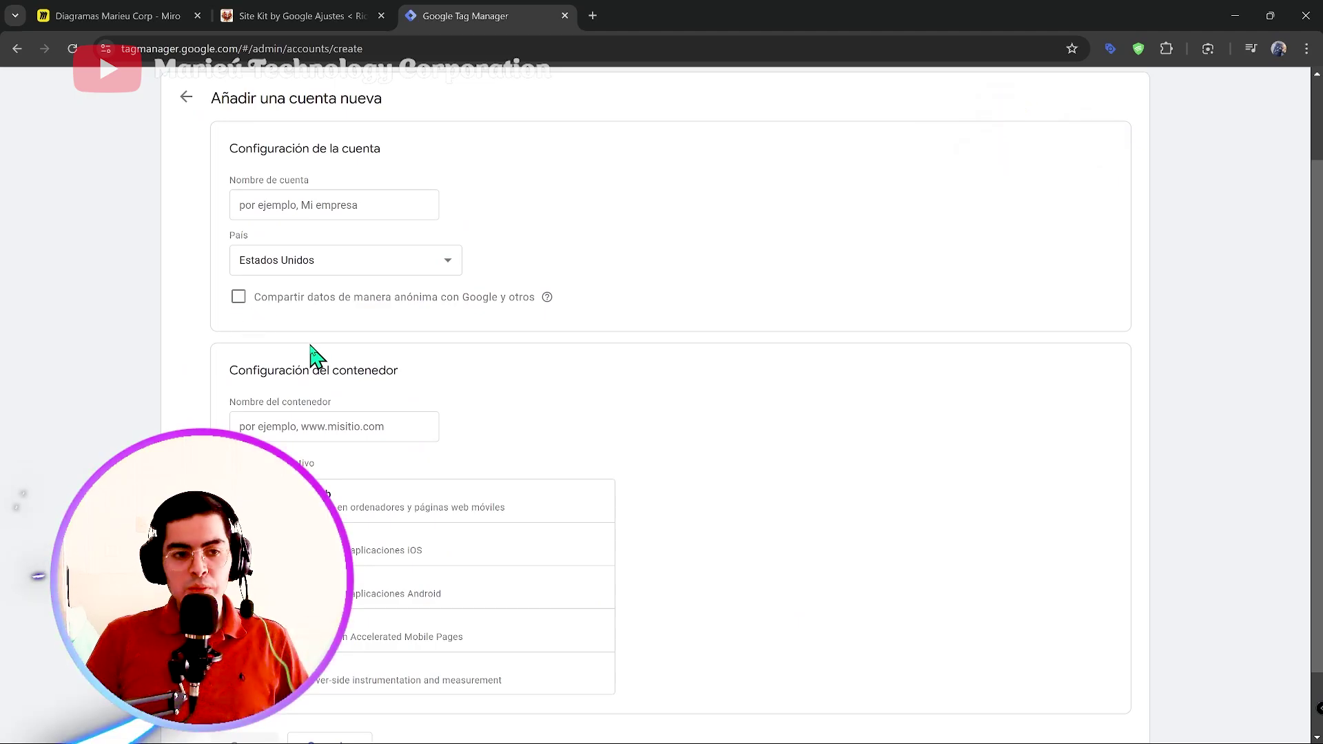
pyautogui.scroll(-1, 308, 408)
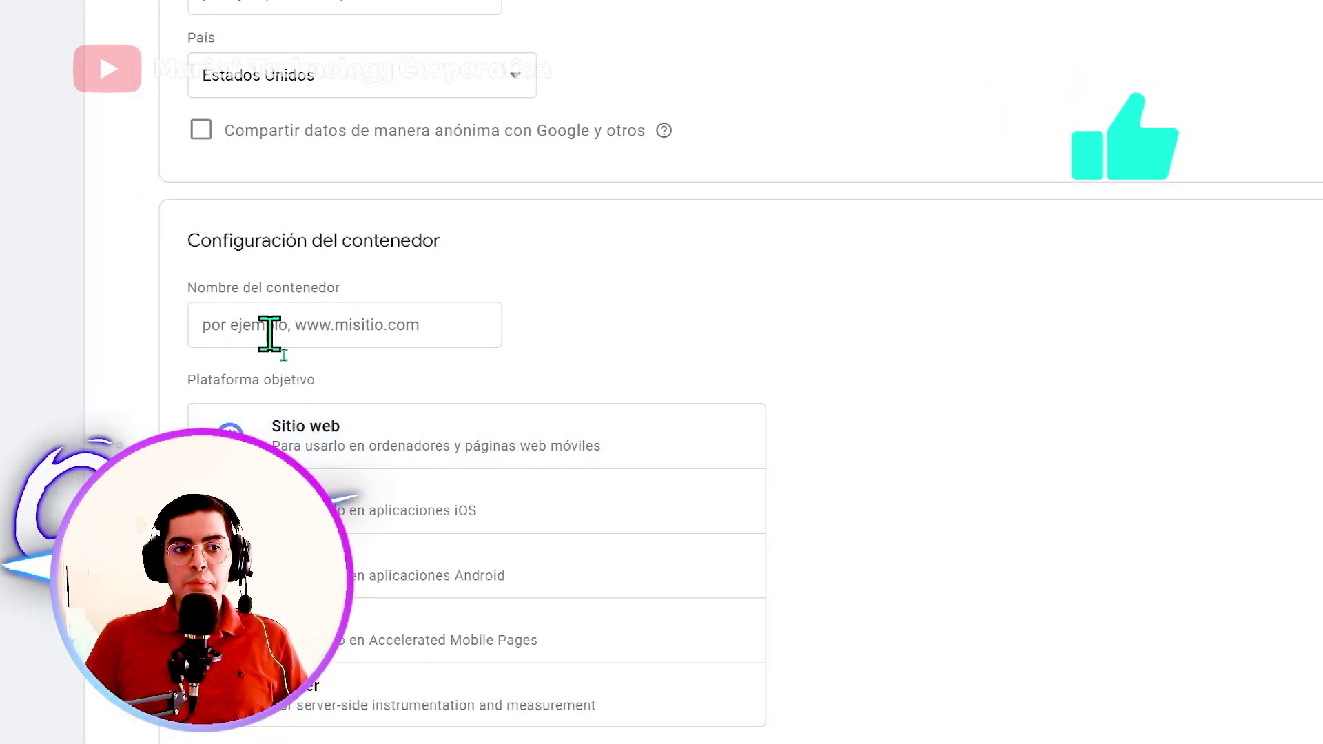
pyautogui.click(269, 333)
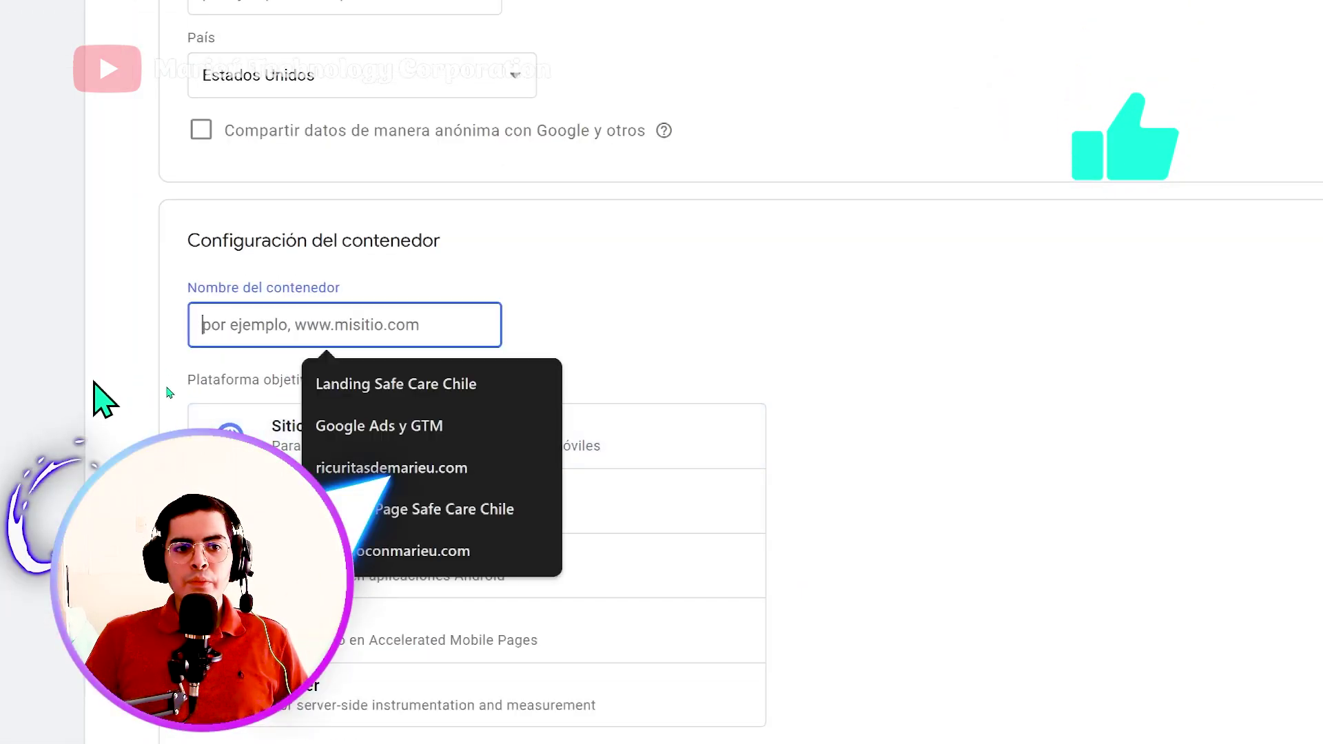
pyautogui.click(128, 347)
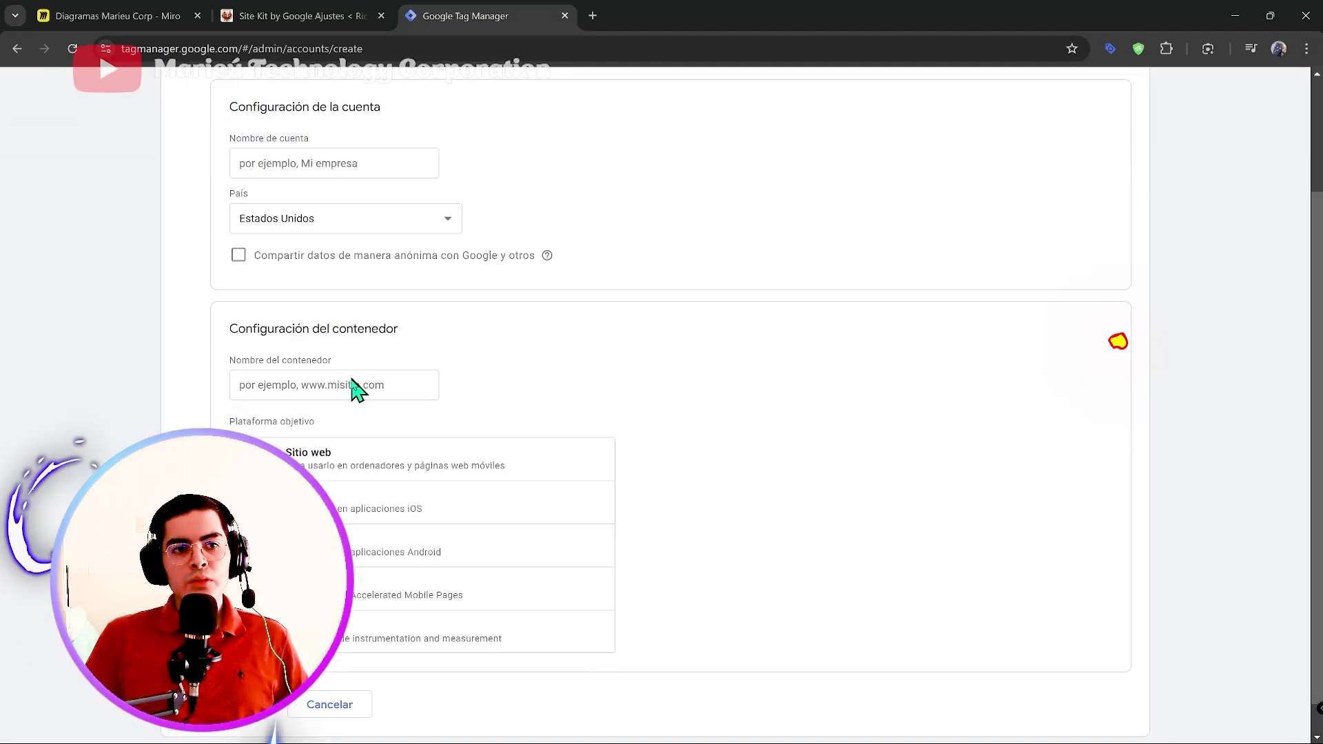
pyautogui.scroll(-1, 376, 329)
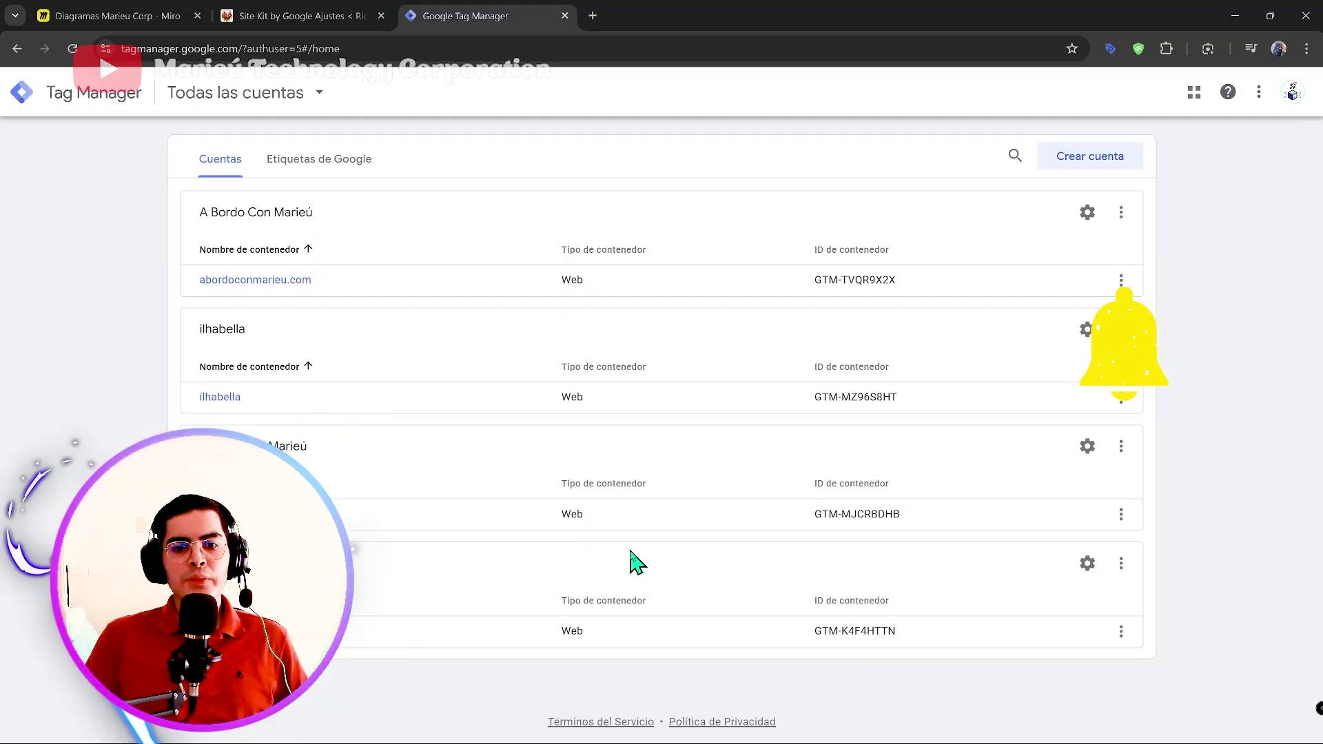
# Copy the ricuritasdemarieu.com container ID from its Tag Manager administration page and search for it on the Site Kit settings page
pyautogui.click(1087, 448)
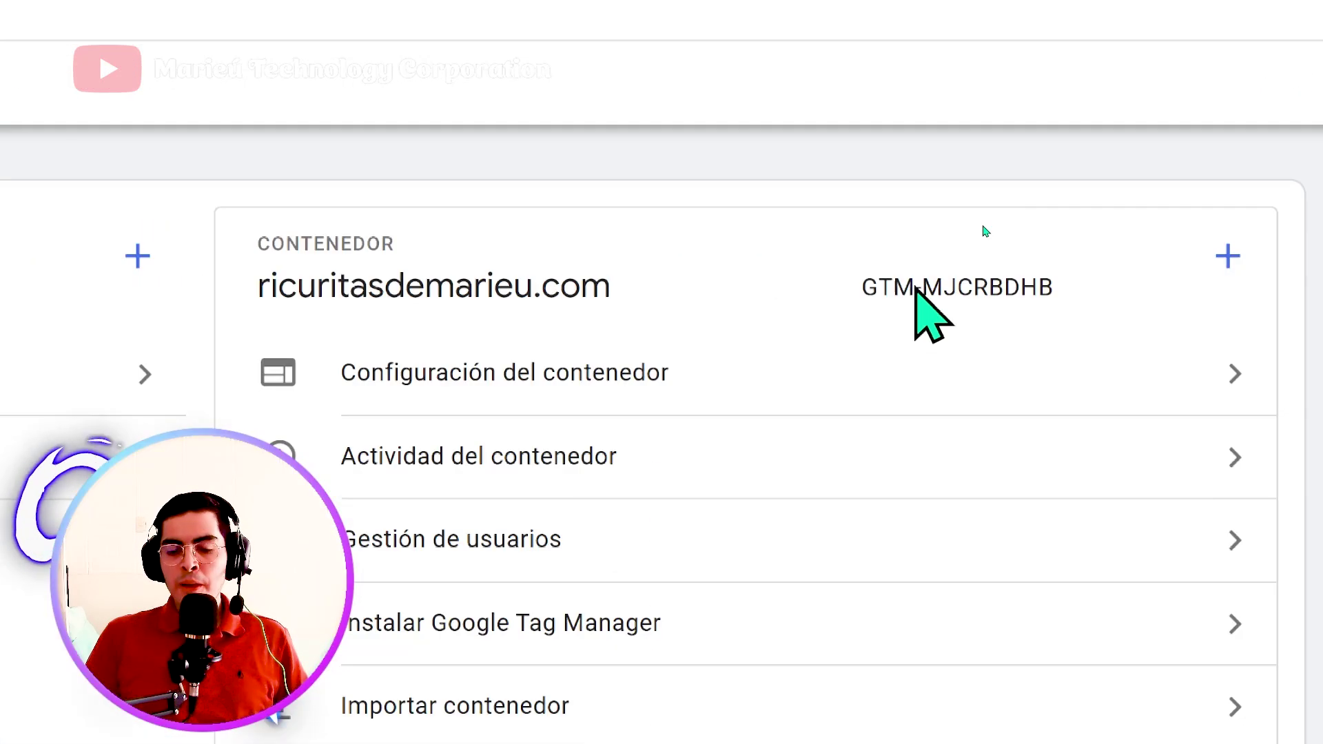
pyautogui.tripleClick(986, 226)
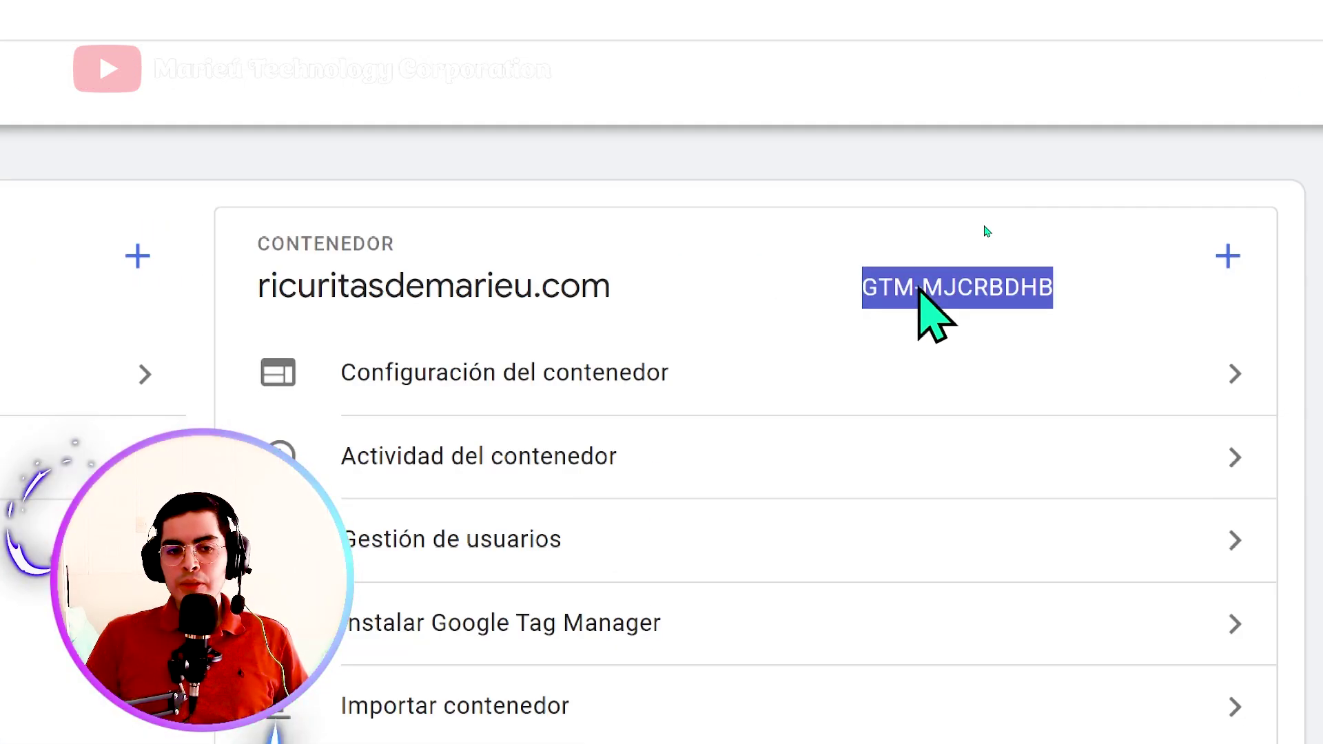
pyautogui.hotkey('ctrl', 'c')
pyautogui.click(303, 15)
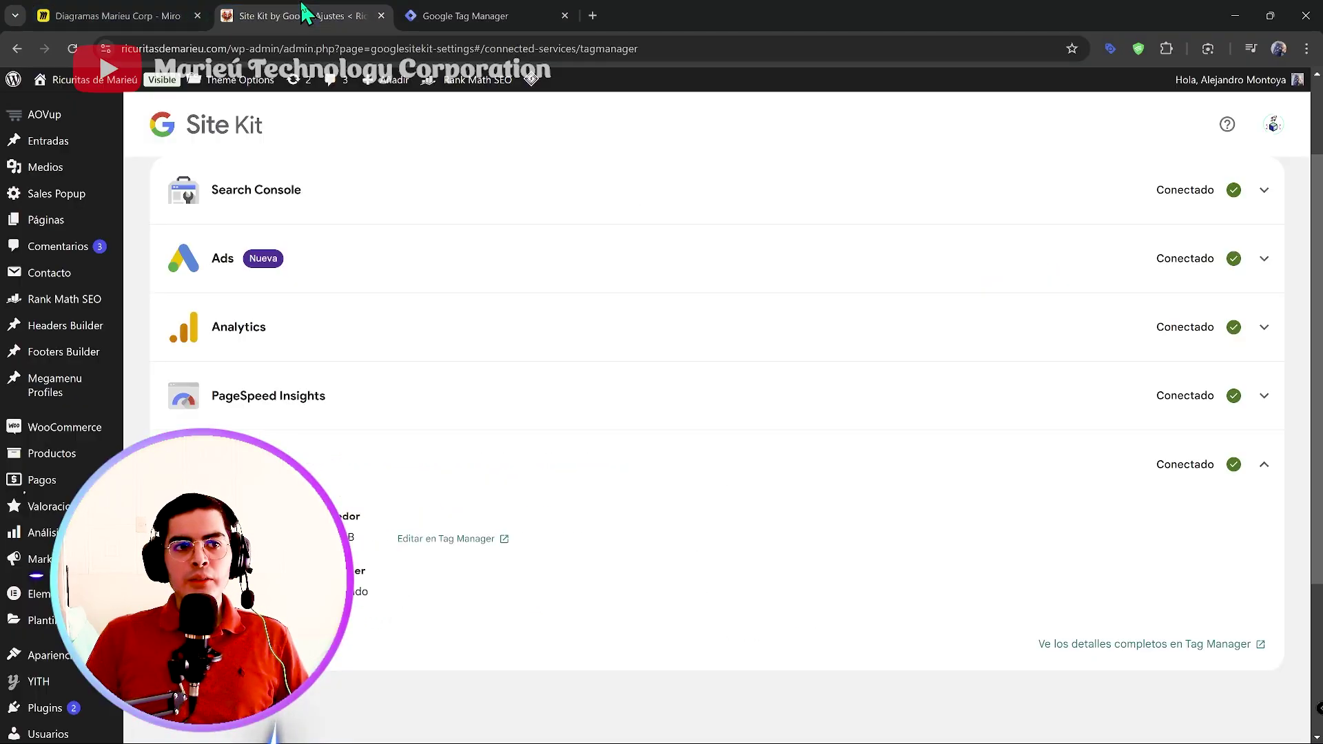
pyautogui.hotkey('ctrl', 'f')
pyautogui.hotkey('ctrl', 'v')
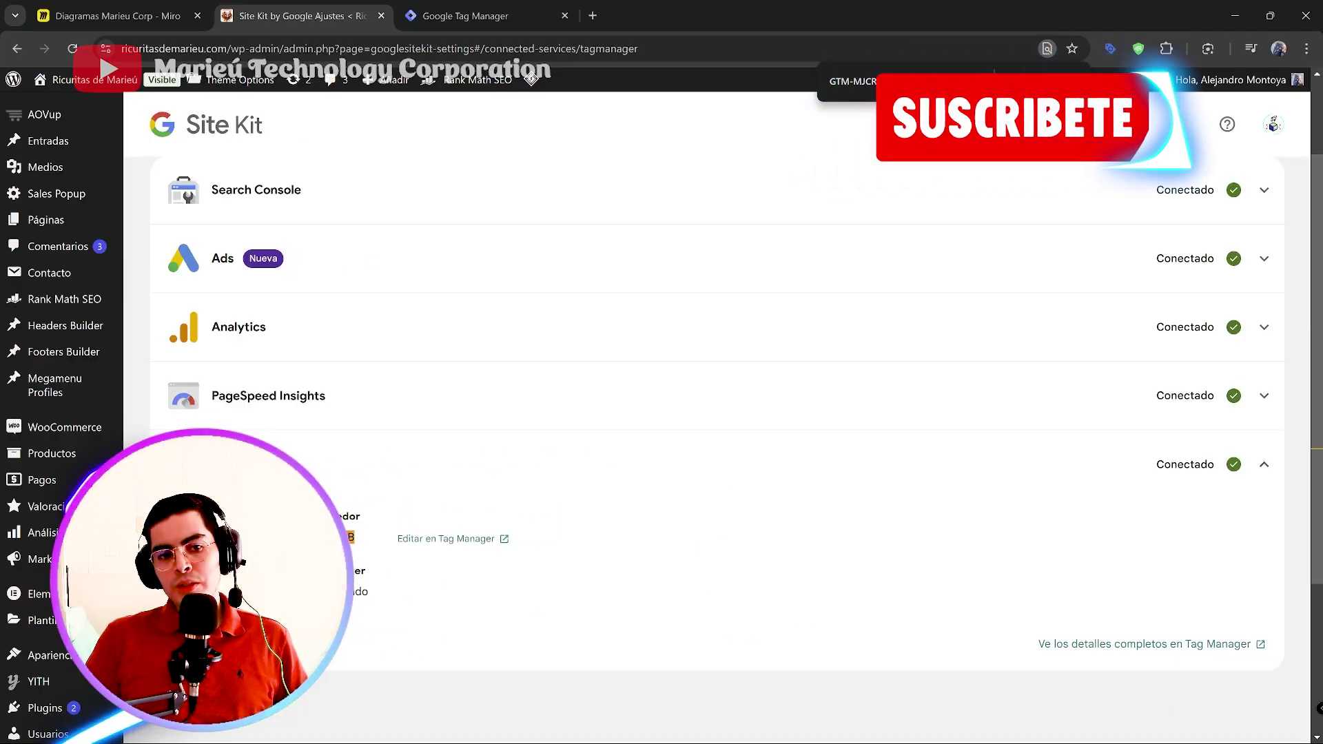
# Open the Tag Manager connection for editing in Site Kit, inspect its container selection and leave the section
pyautogui.click(66, 734)
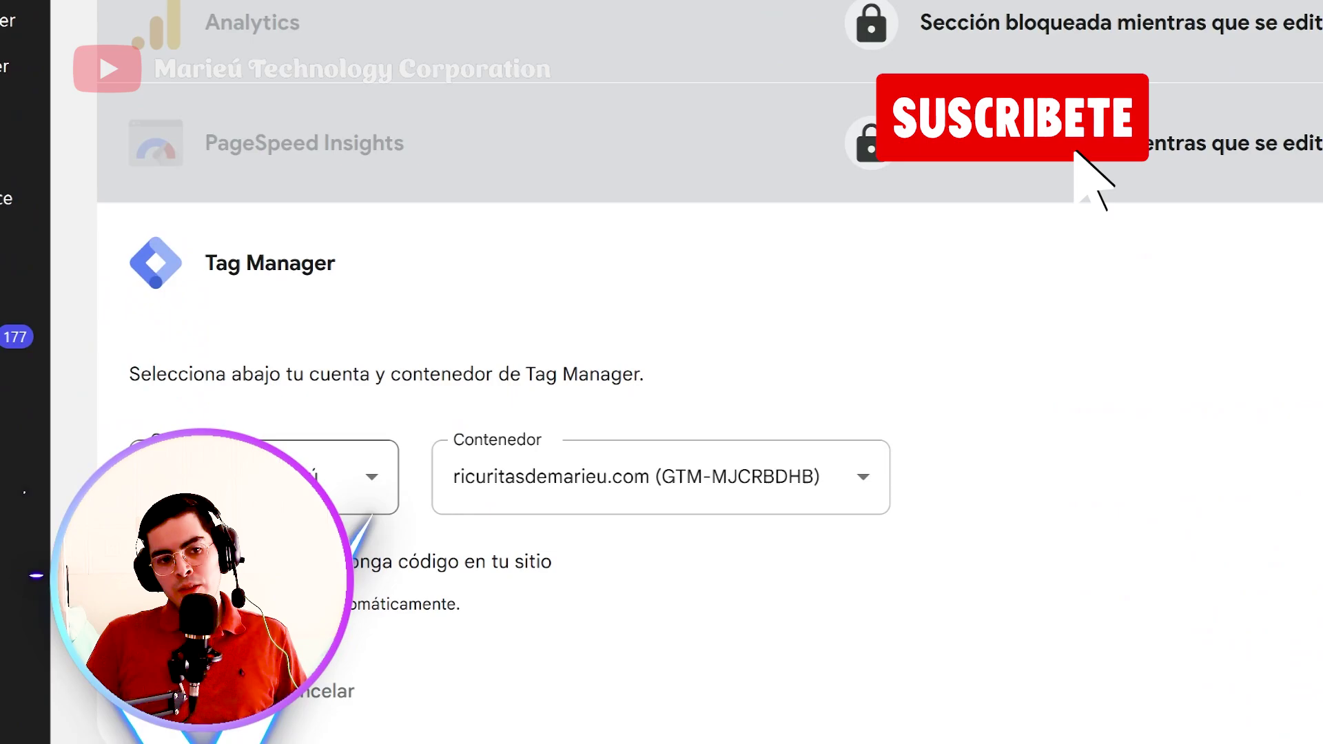
pyautogui.click(728, 486)
pyautogui.click(848, 503)
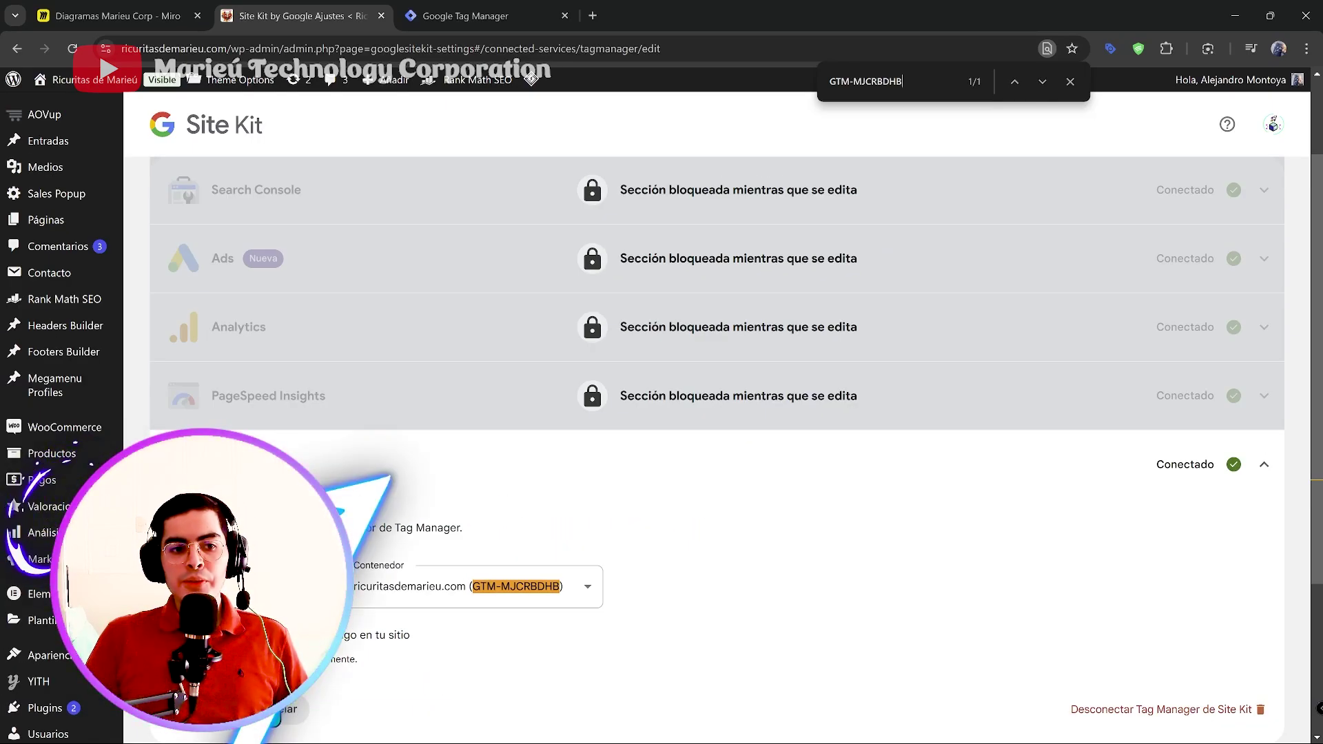
pyautogui.click(1263, 464)
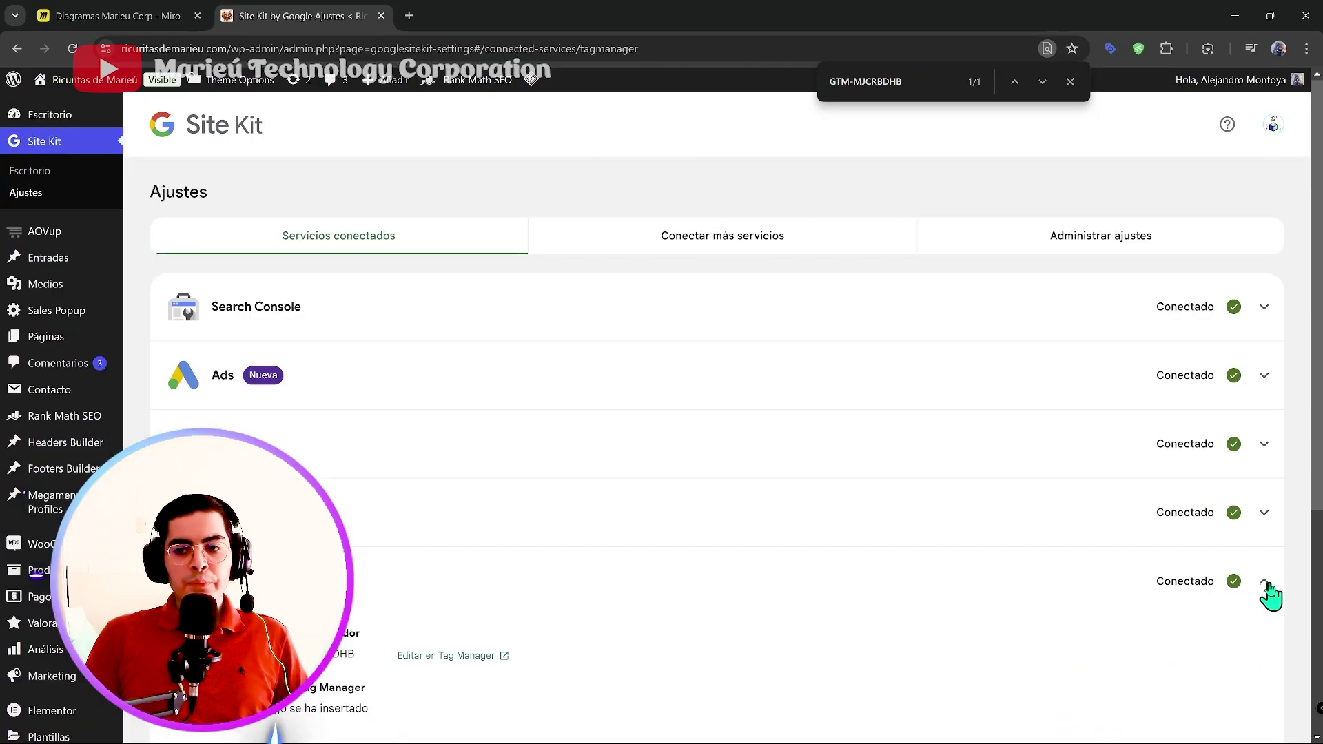
# Collapse the Tag Manager details in Site Kit, reopen the closed Tag Manager page and open the container's installation instructions
pyautogui.click(1264, 581)
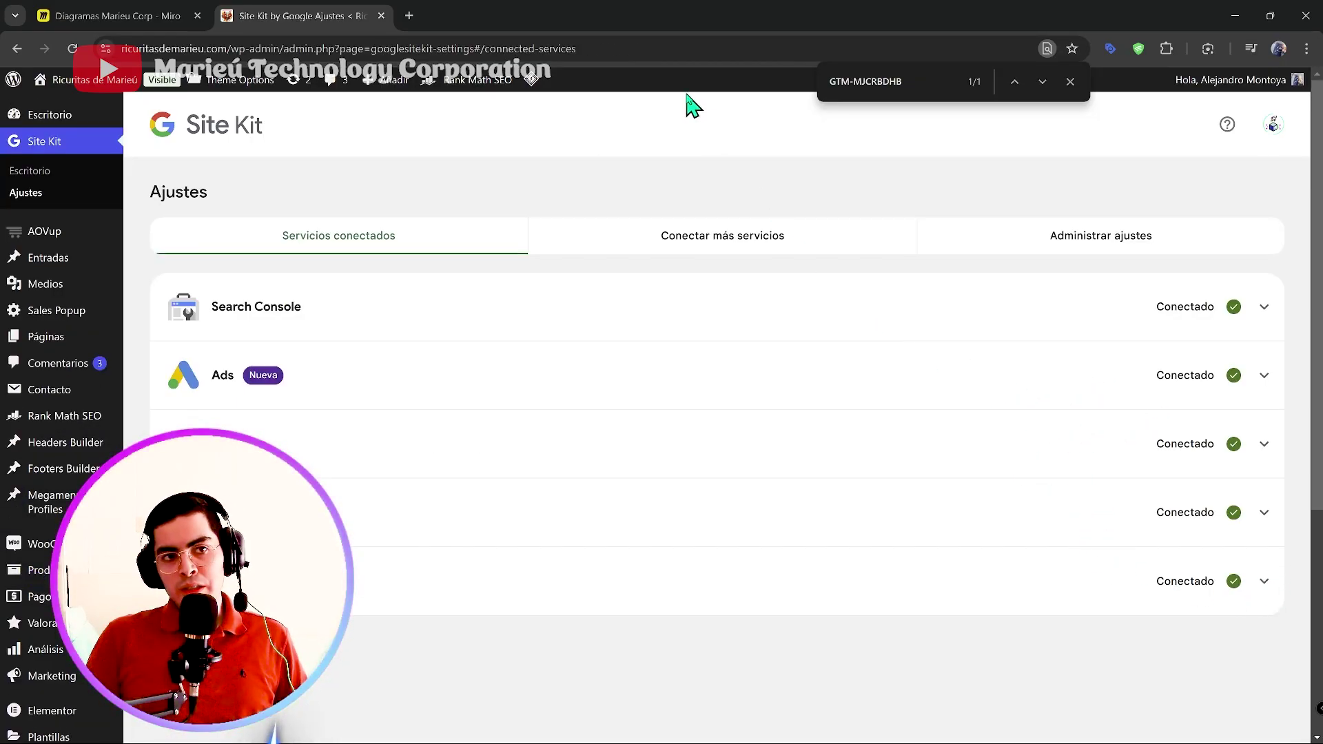
pyautogui.hotkey('ctrl', 'shift', 't')
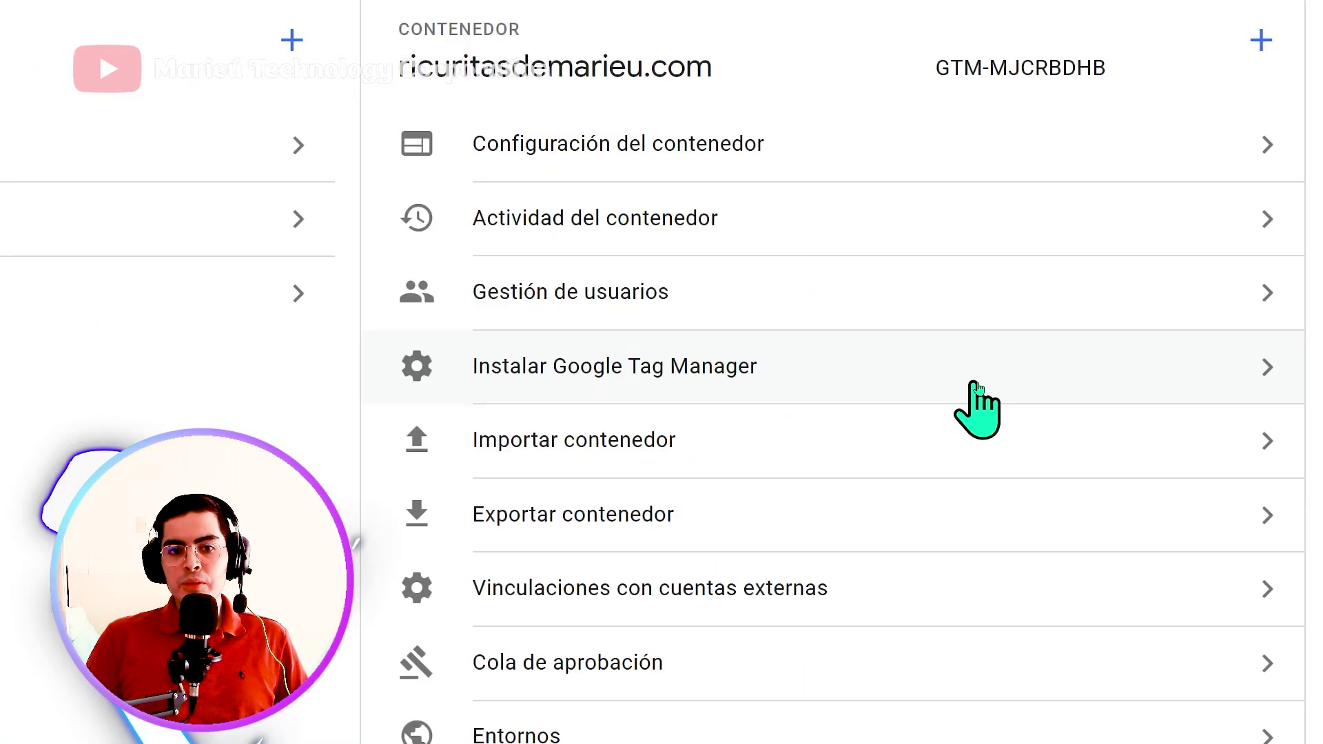
pyautogui.click(975, 385)
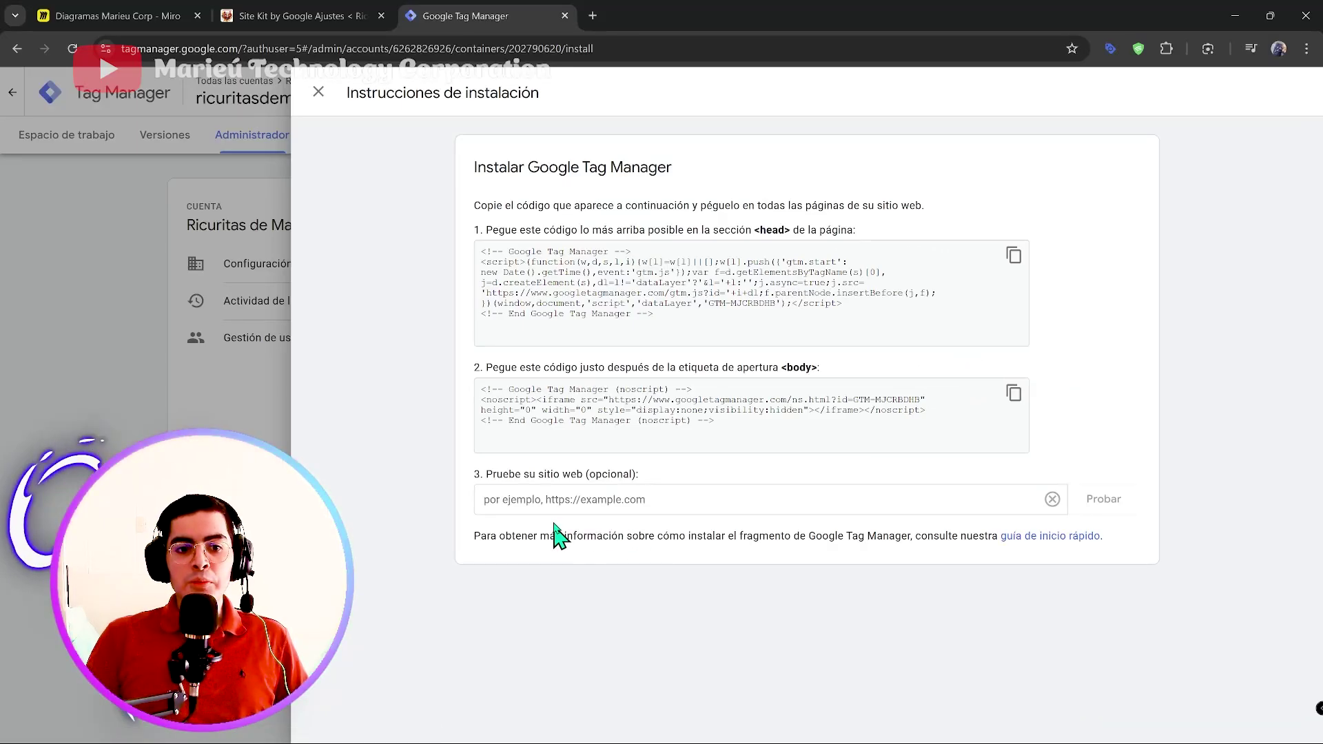
pyautogui.click(554, 496)
pyautogui.click(286, 48)
pyautogui.write('RICuritasdemarieu.com')
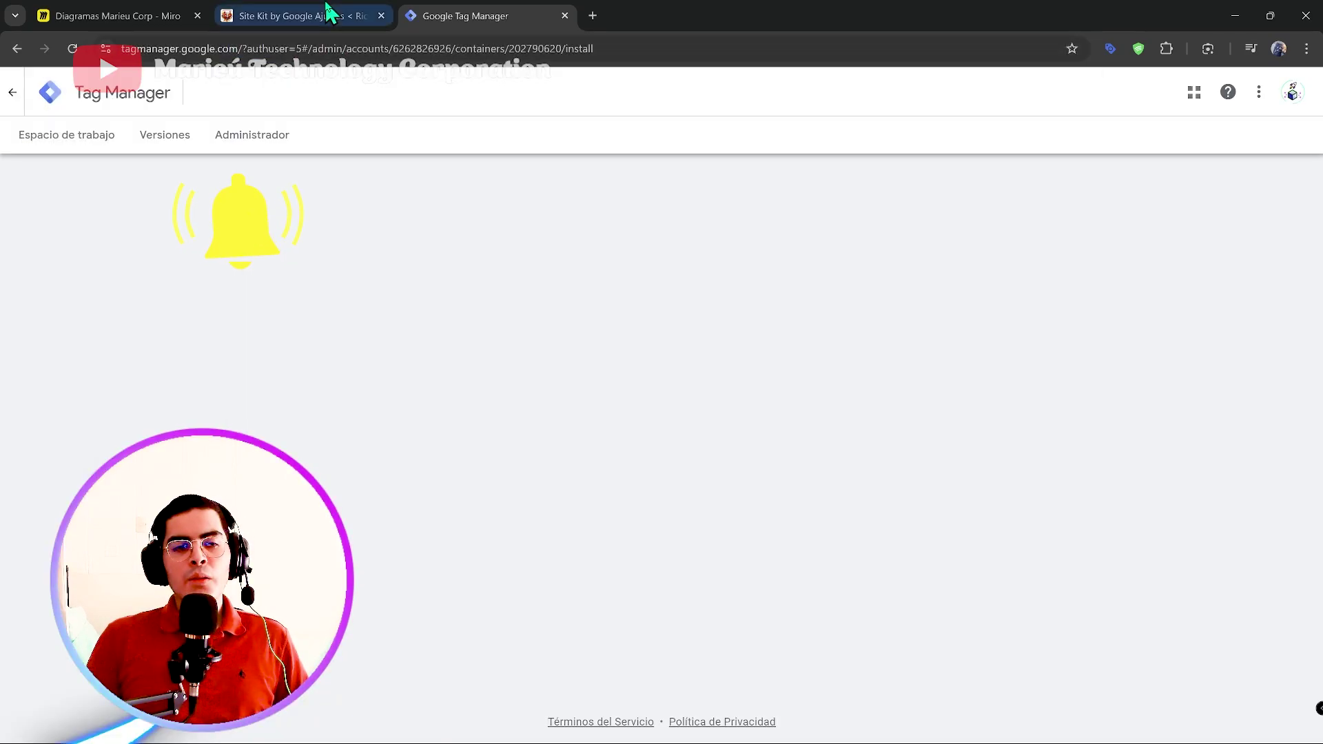
pyautogui.click(307, 15)
pyautogui.click(483, 13)
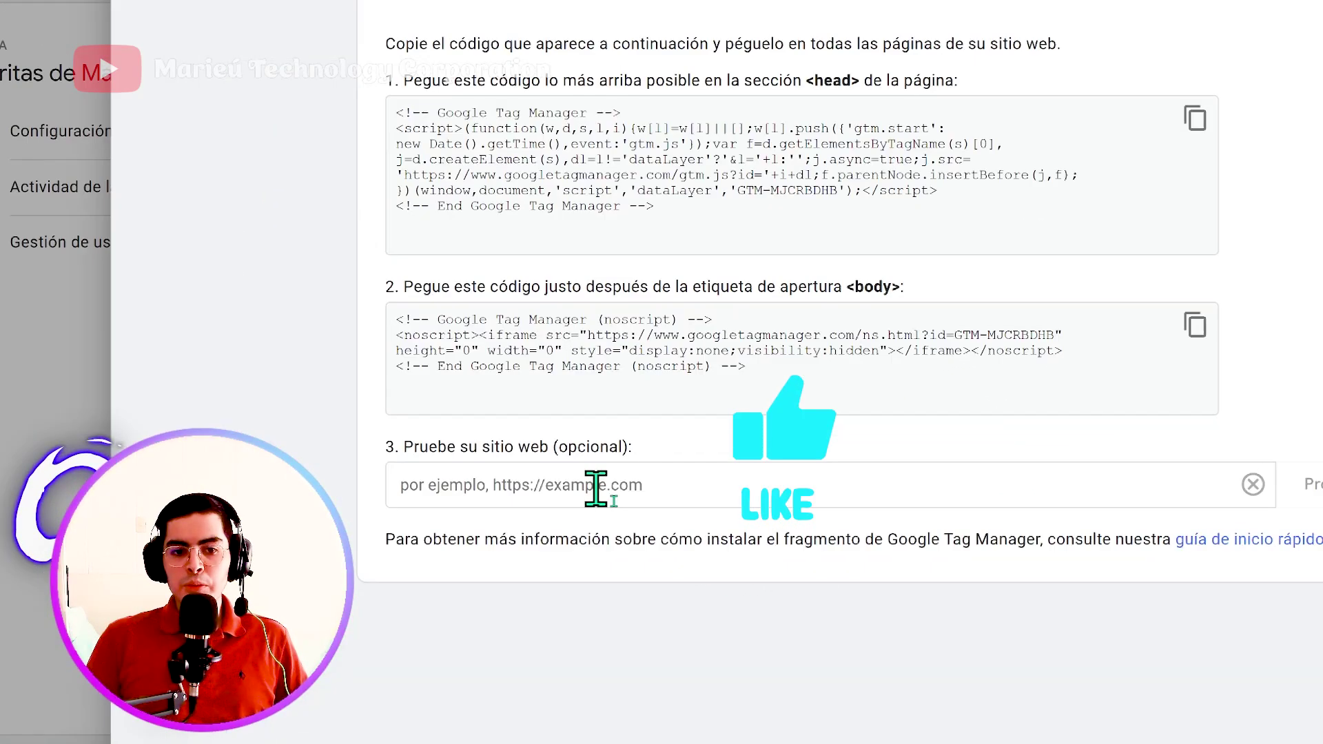
pyautogui.click(615, 501)
pyautogui.hotkey('ctrl', 'v')
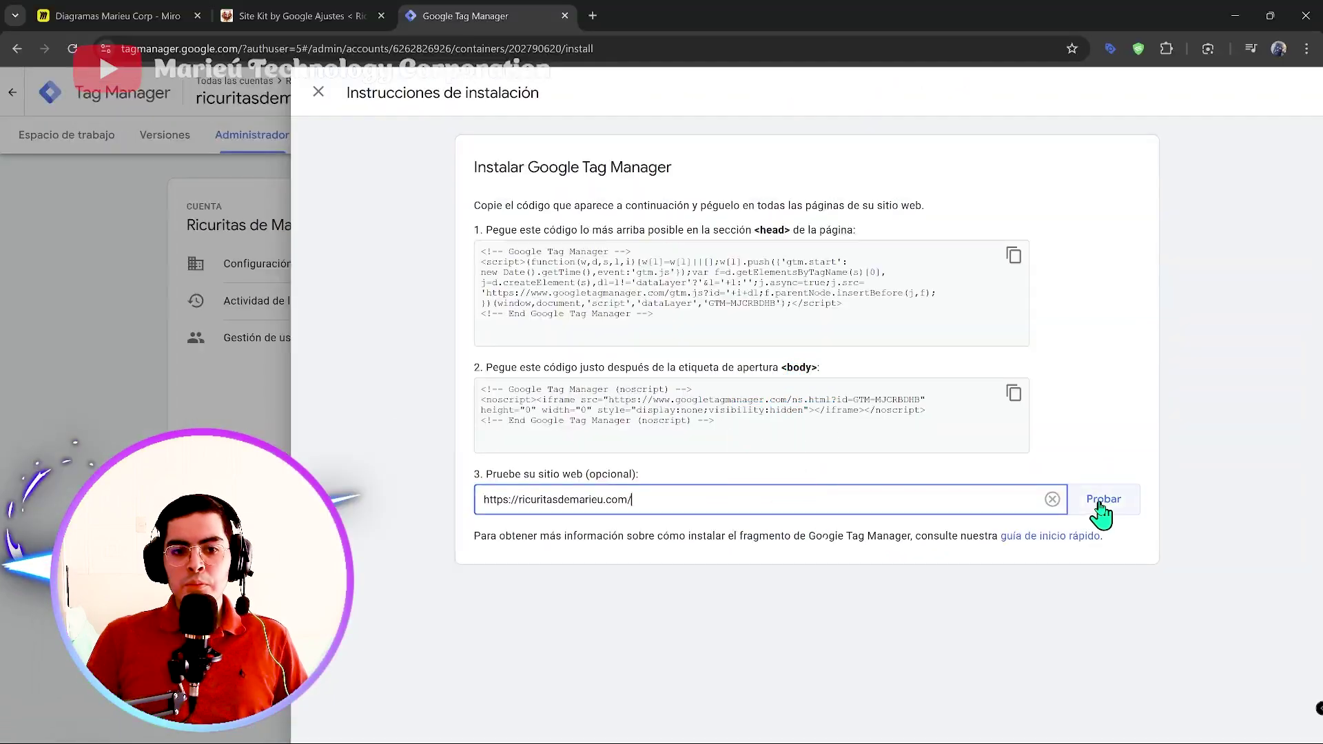
pyautogui.click(1316, 490)
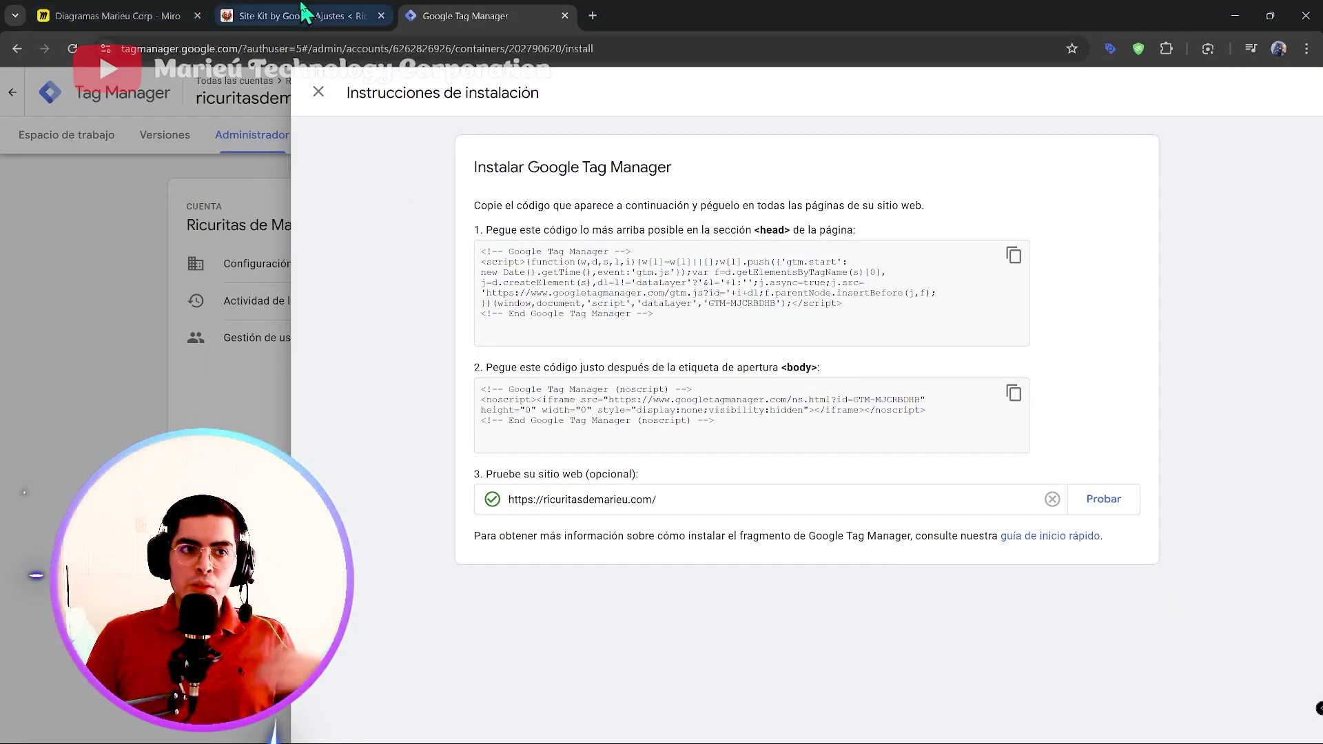
# Return to the Site Kit settings, close the page search and view the additional services available to connect
pyautogui.click(301, 13)
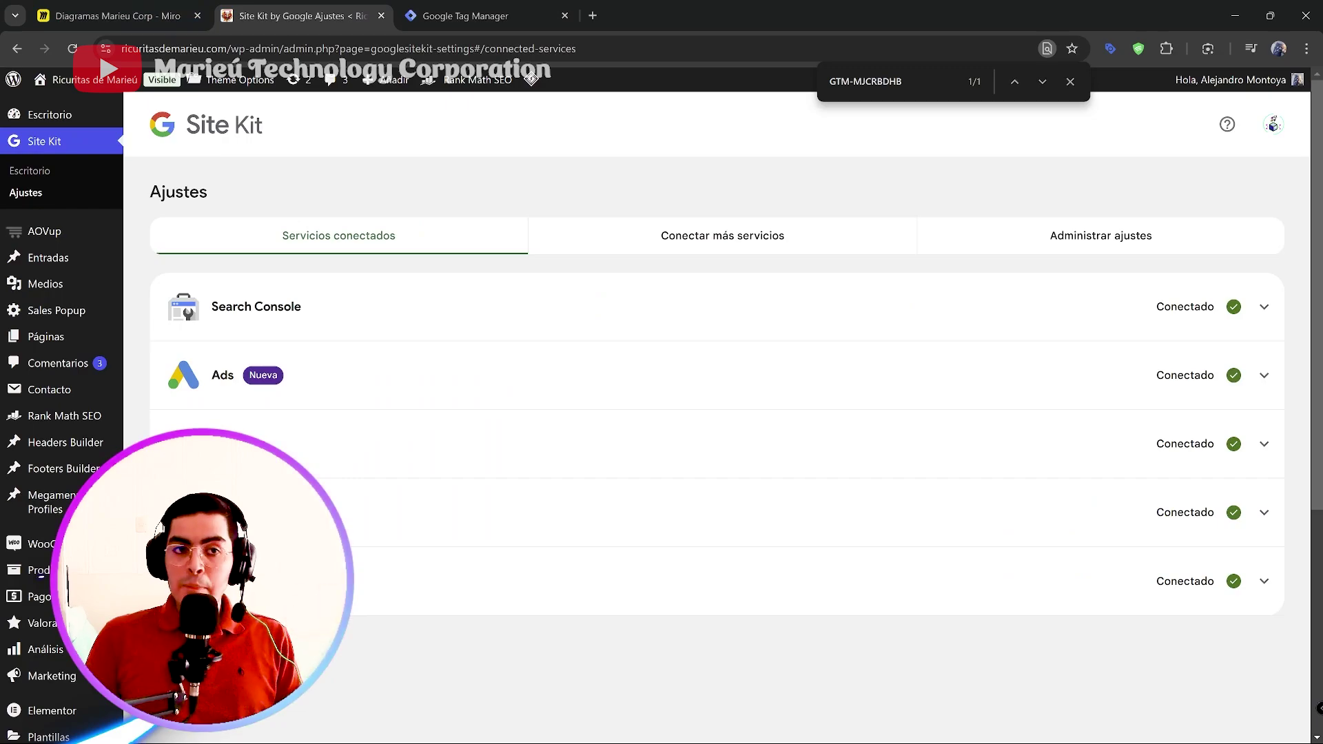
pyautogui.press('Escape')
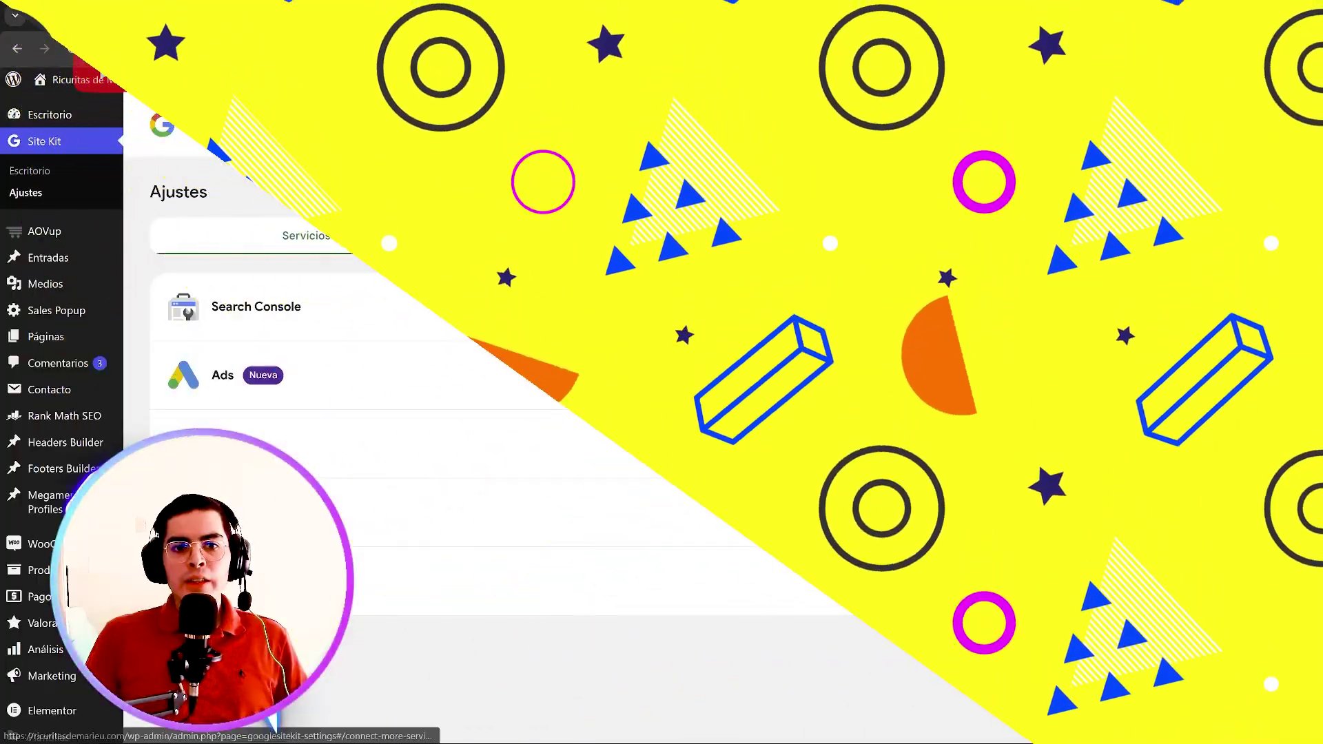
pyautogui.click(701, 241)
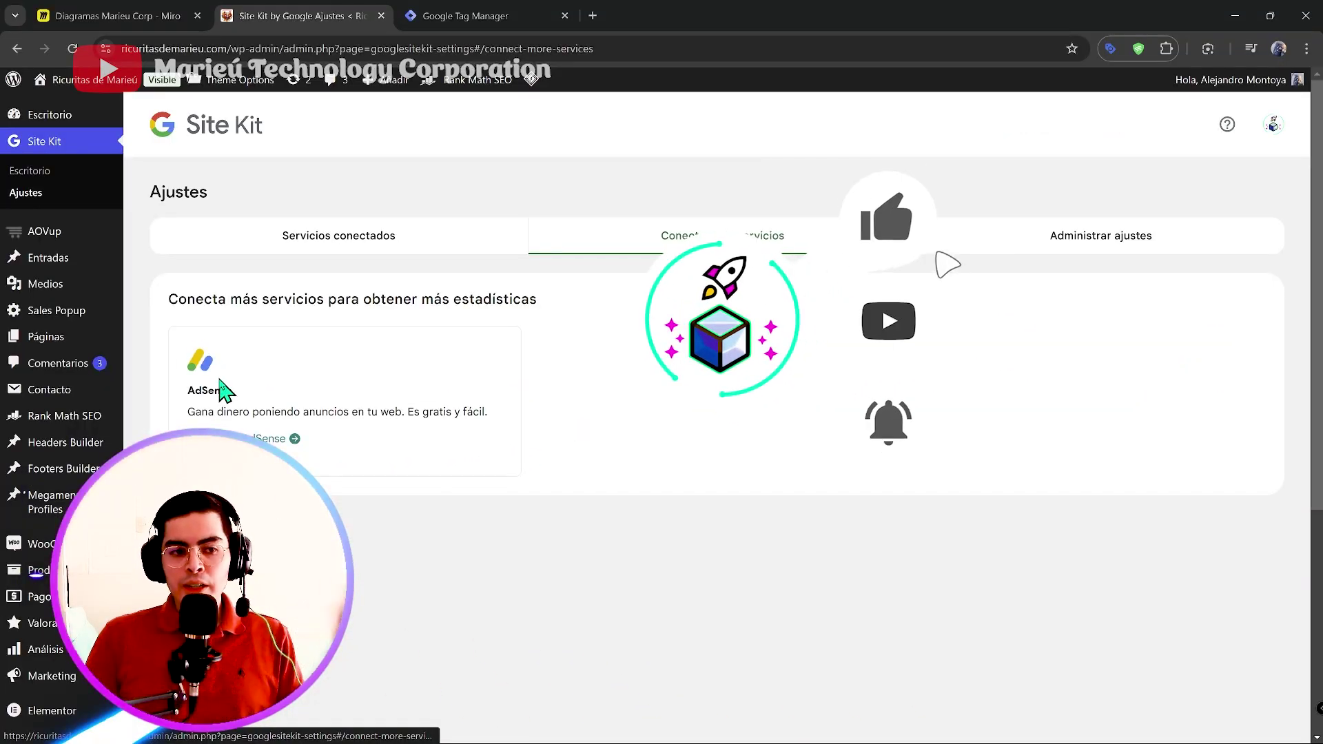
# Open Site Kit's administration settings and examine the consent mode, key metrics and visitor groups sections
pyautogui.click(1067, 254)
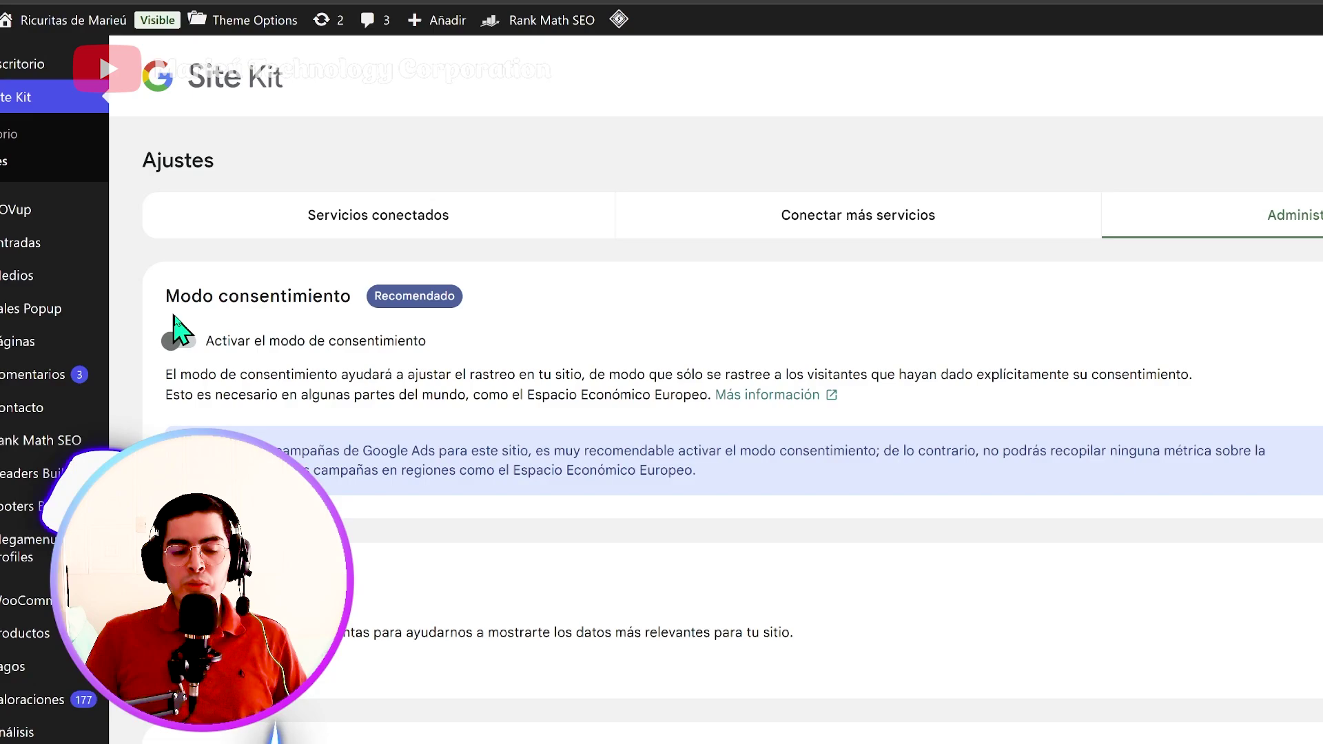
pyautogui.scroll(-2, 178, 329)
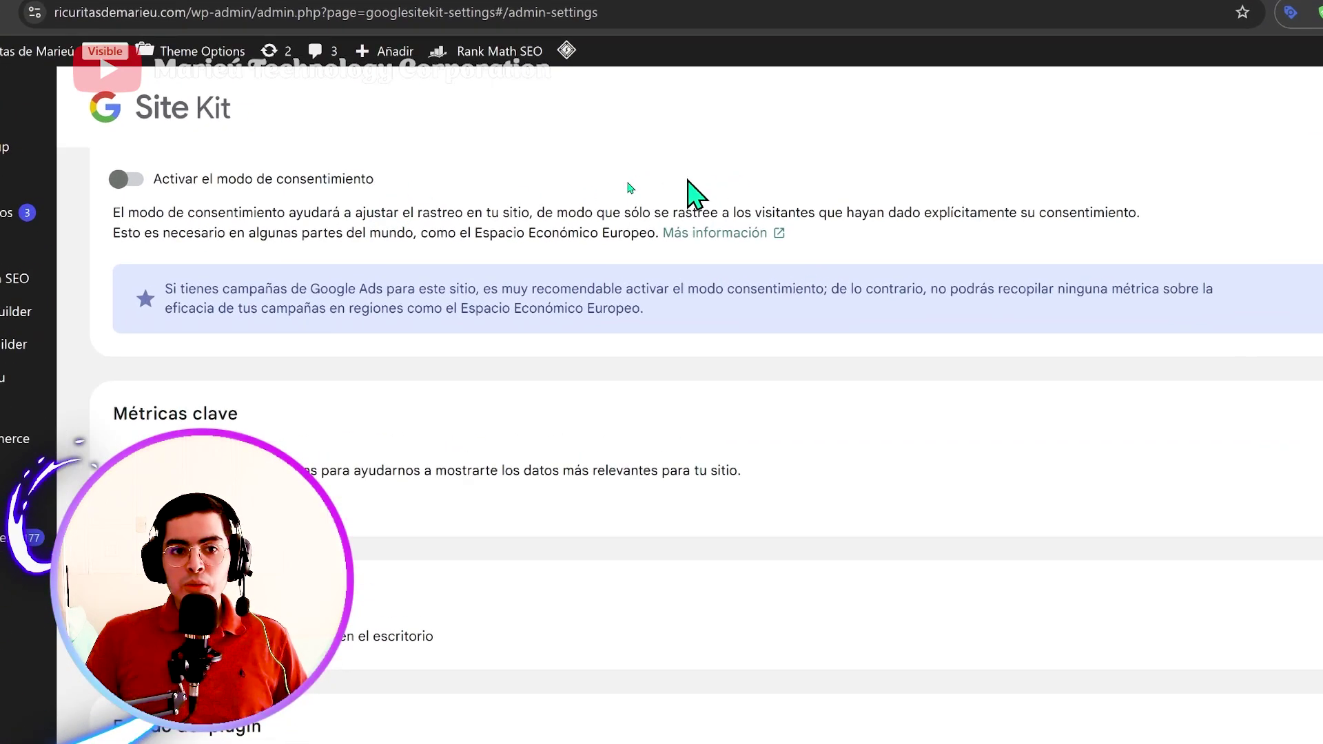
pyautogui.moveTo(450, 224); pyautogui.dragTo(585, 223)
pyautogui.scroll(2, 633, 231)
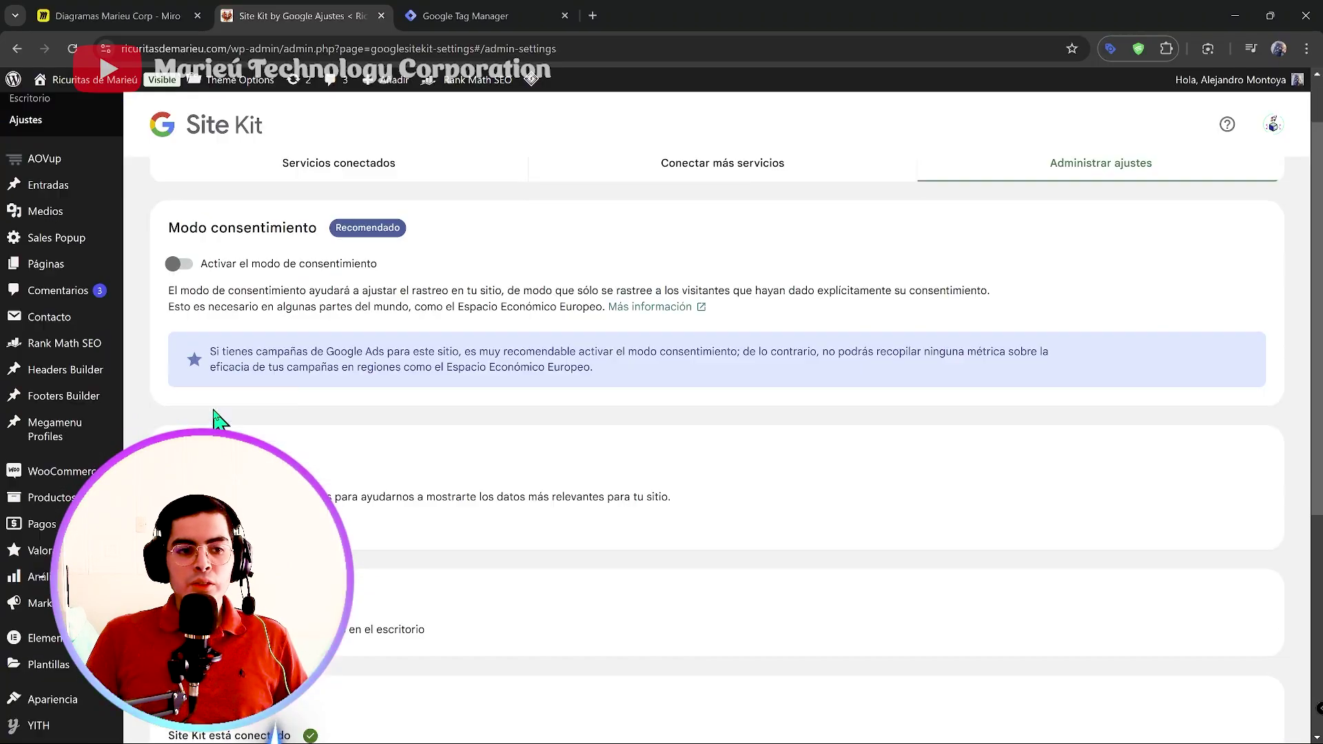
pyautogui.scroll(-2, 135, 468)
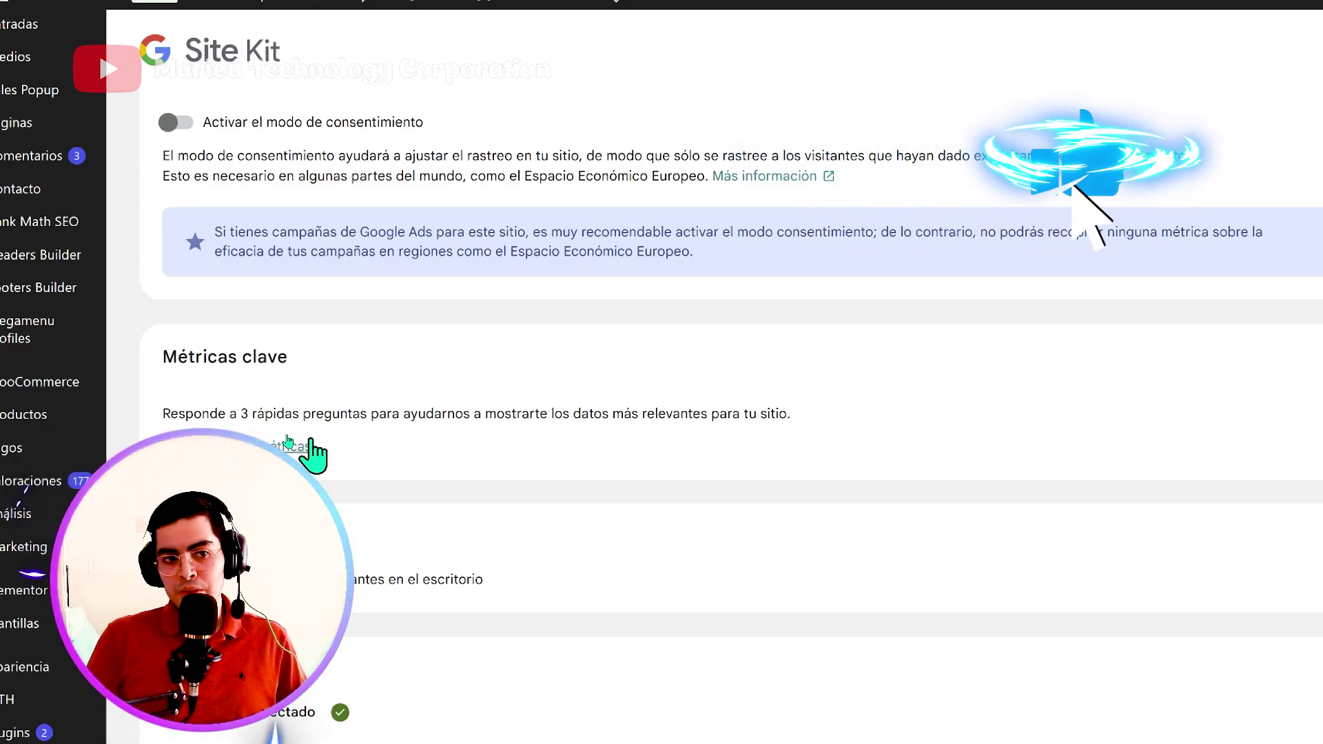
pyautogui.scroll(-3, 348, 424)
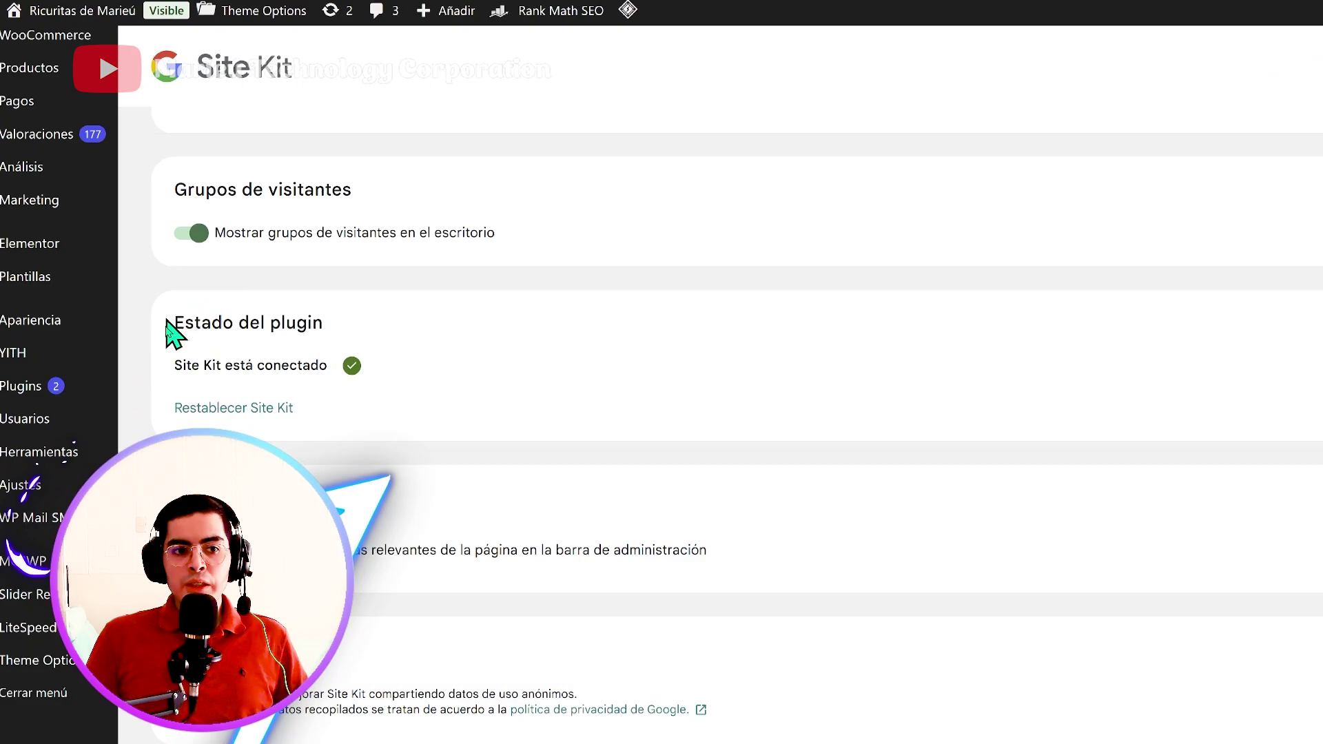
# Examine the plugin's connection status and the setting for showing page statistics in the admin bar
pyautogui.moveTo(171, 334); pyautogui.dragTo(318, 324)
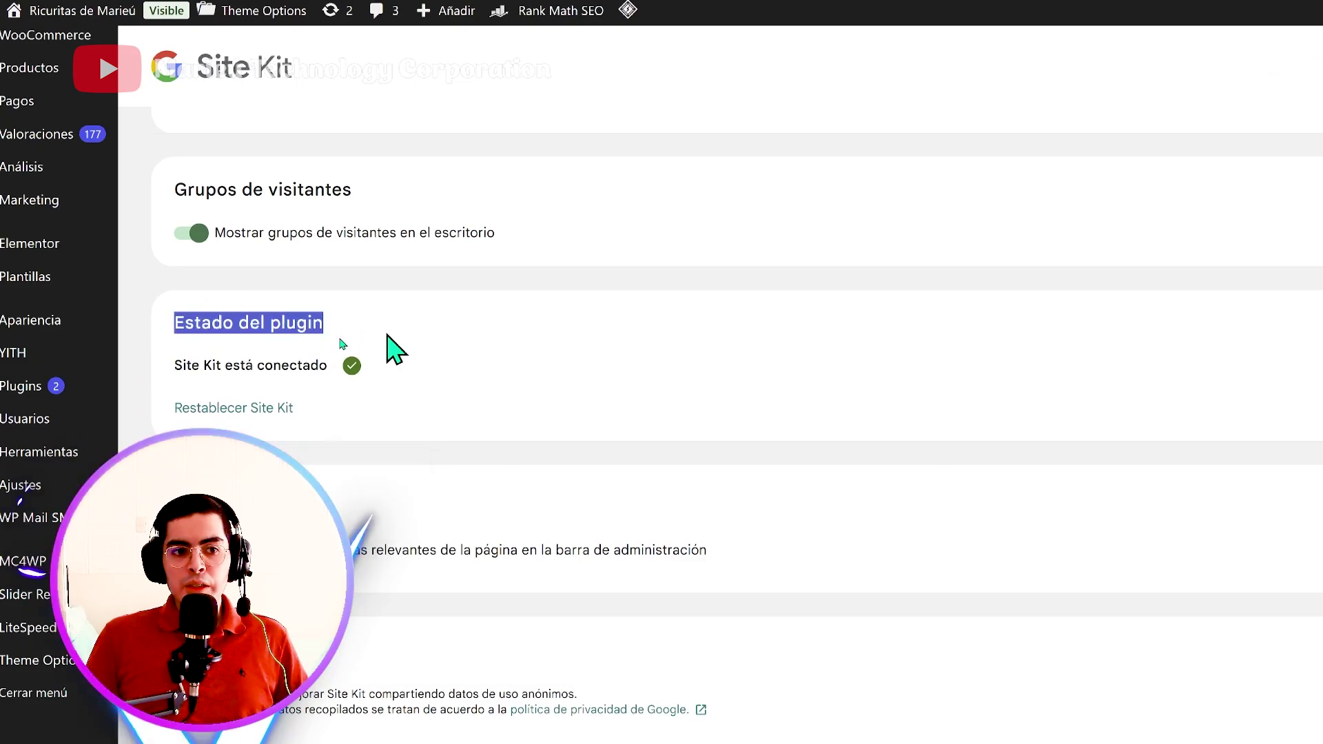
pyautogui.tripleClick(266, 366)
pyautogui.click(265, 368)
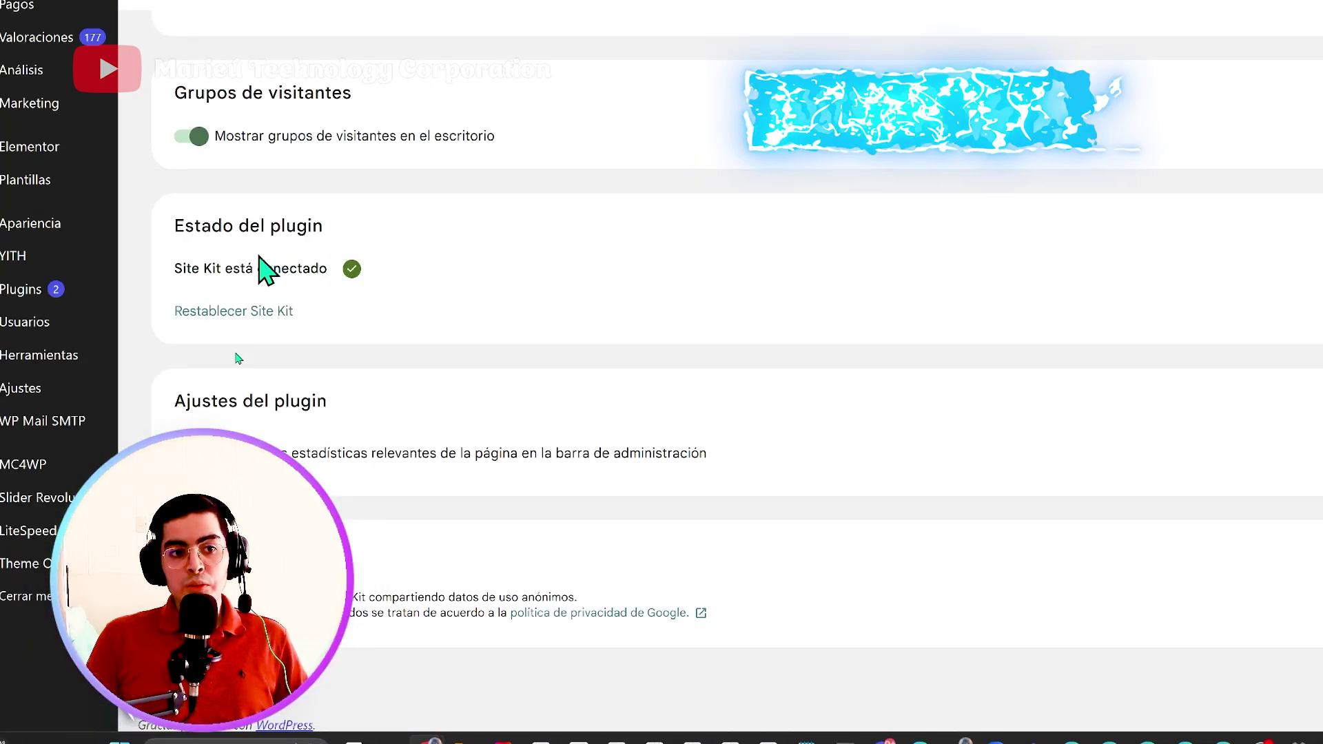
pyautogui.doubleClick(263, 267)
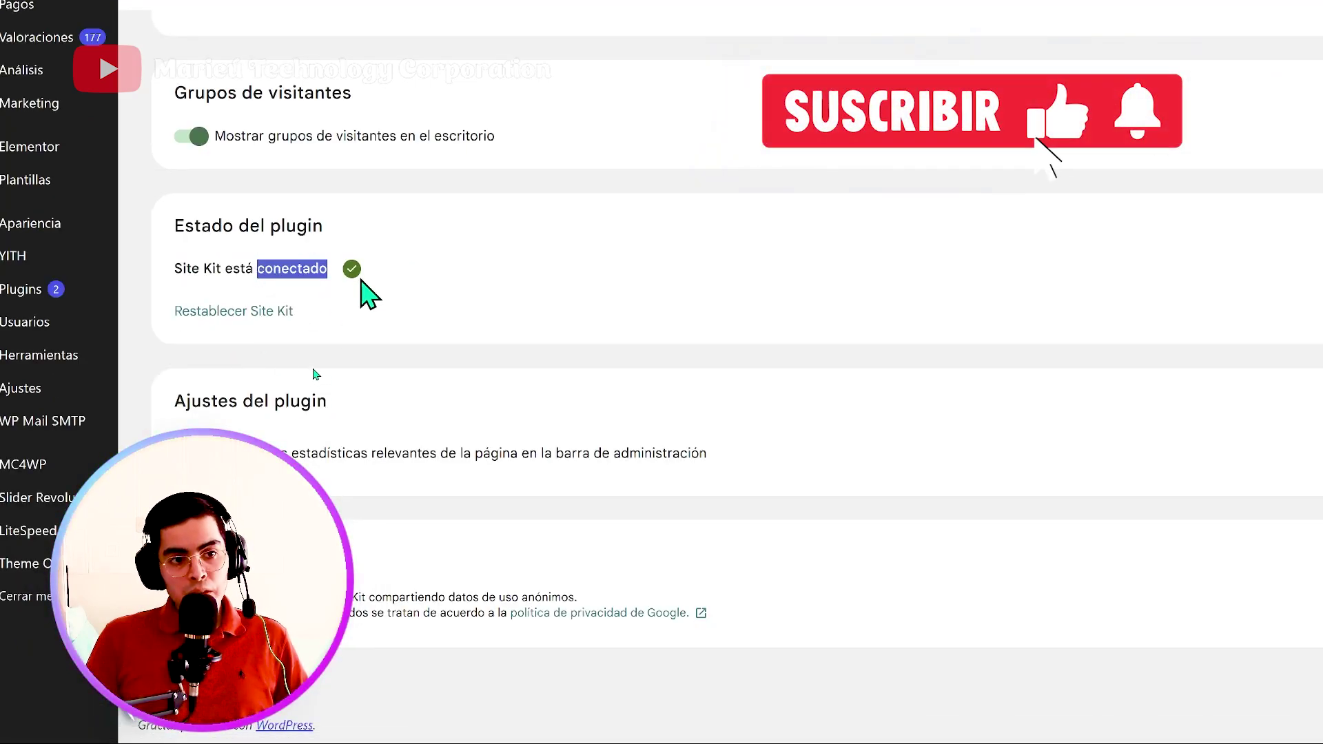
pyautogui.moveTo(173, 412); pyautogui.dragTo(428, 416)
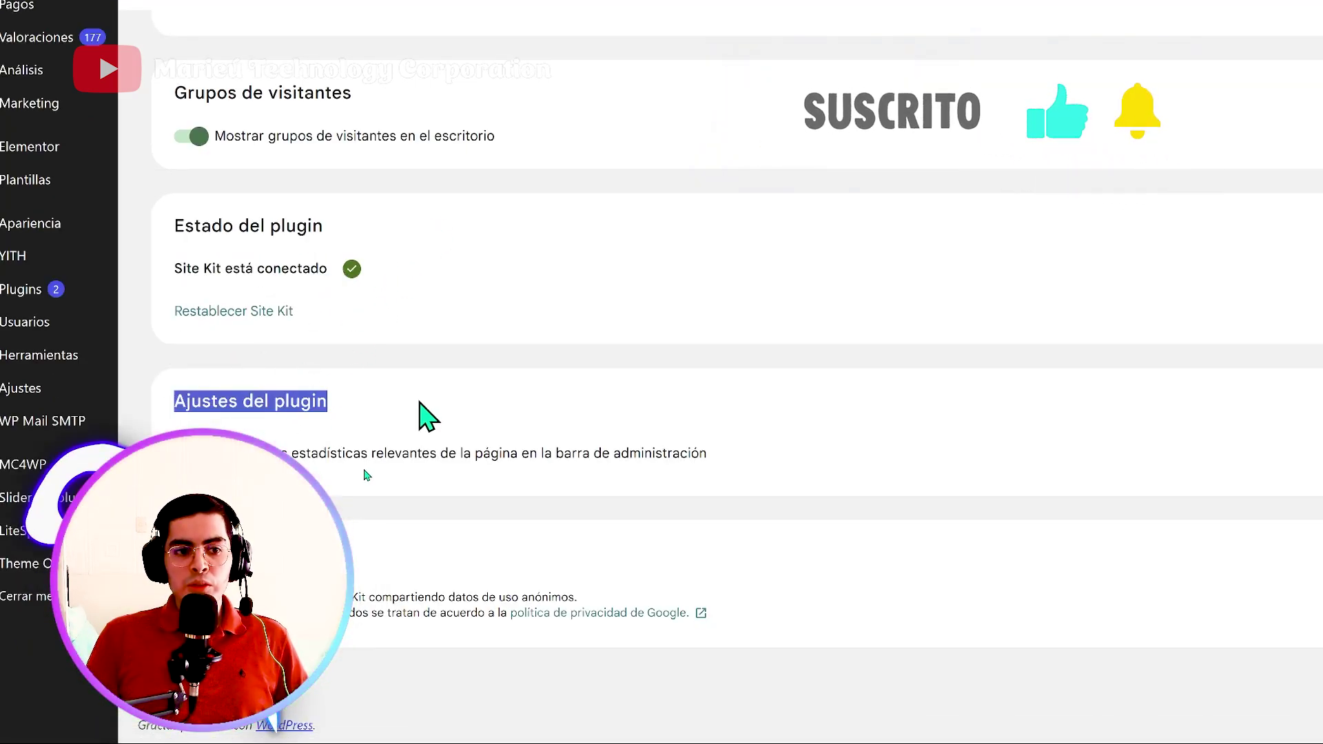
pyautogui.moveTo(276, 455); pyautogui.dragTo(436, 464)
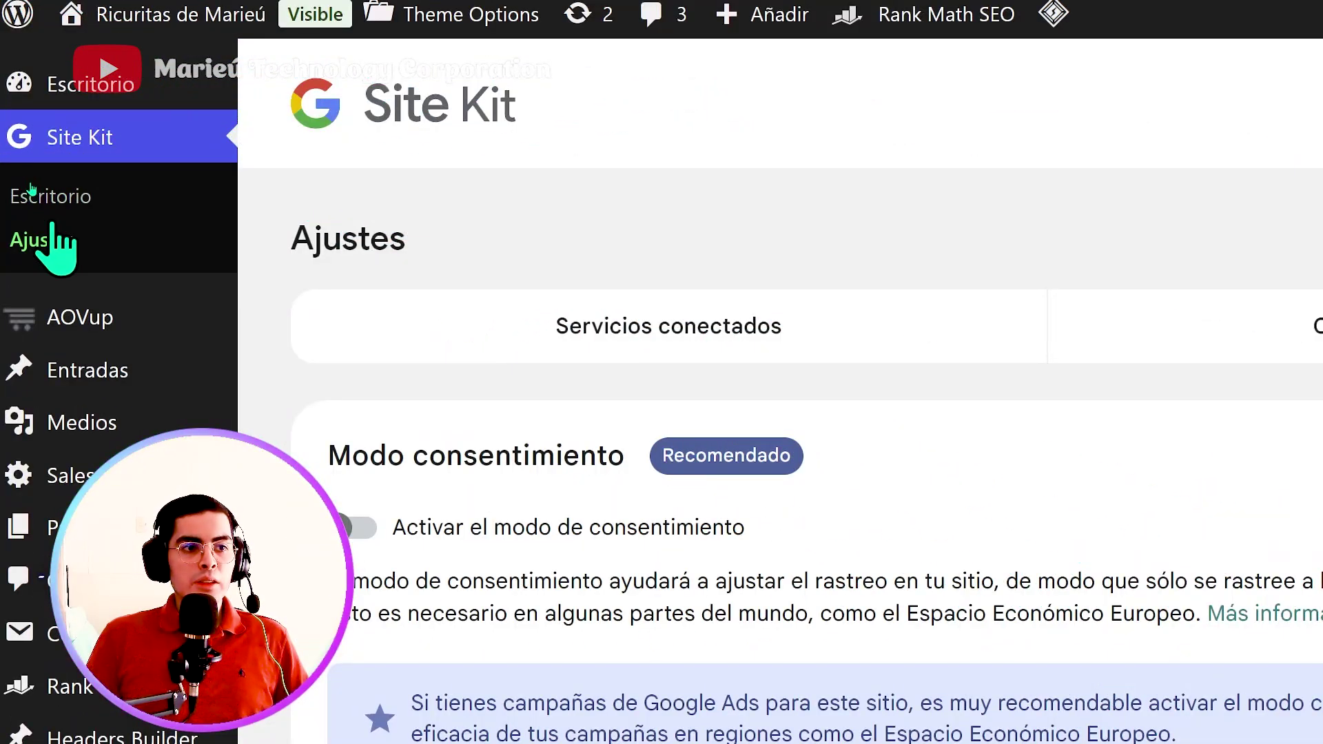
# Open the Site Kit dashboard and inspect the available date ranges without changing the selected period
pyautogui.click(51, 227)
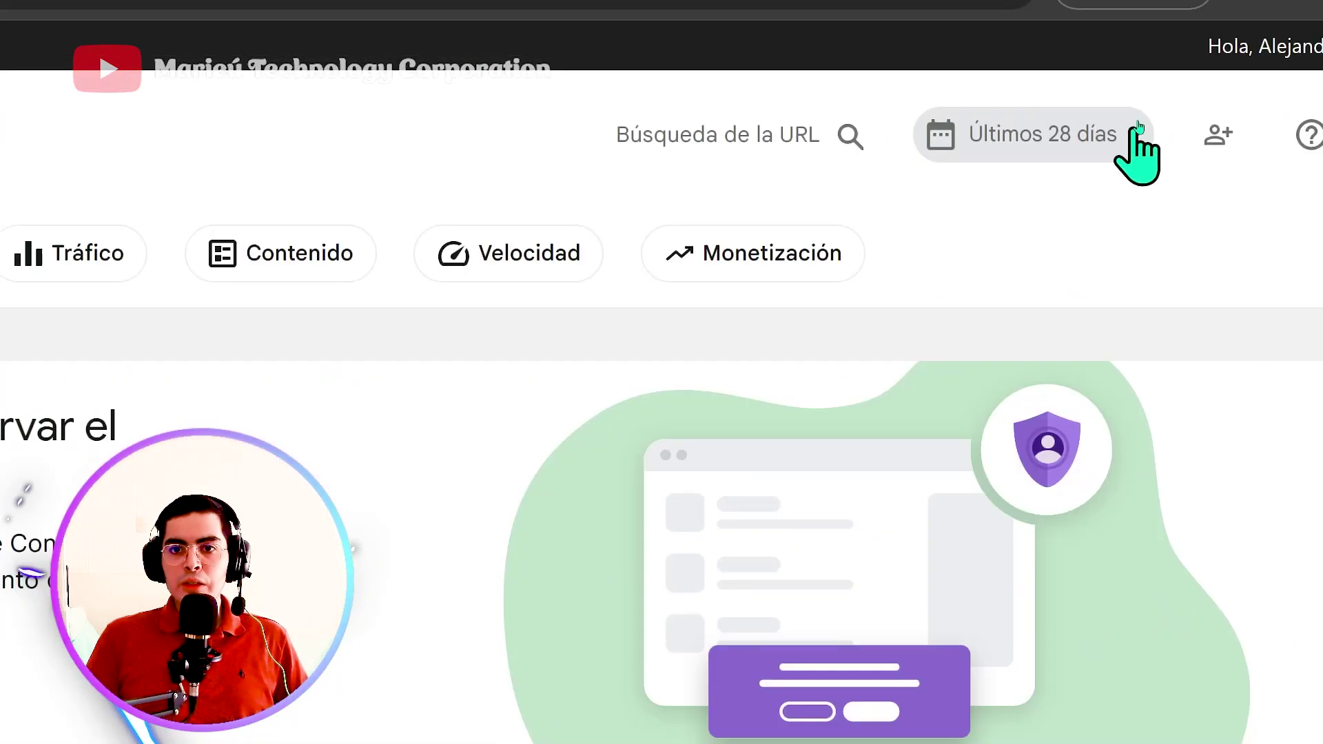
pyautogui.click(1134, 126)
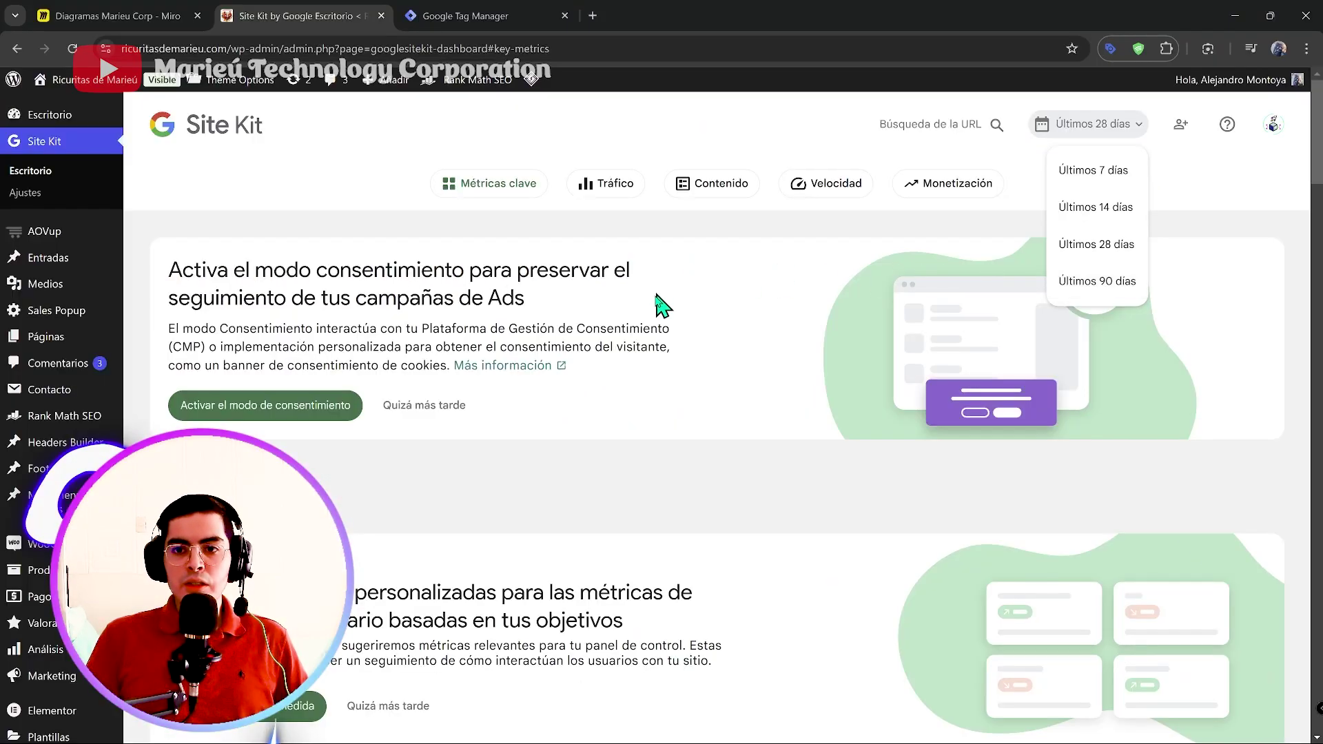
pyautogui.click(161, 391)
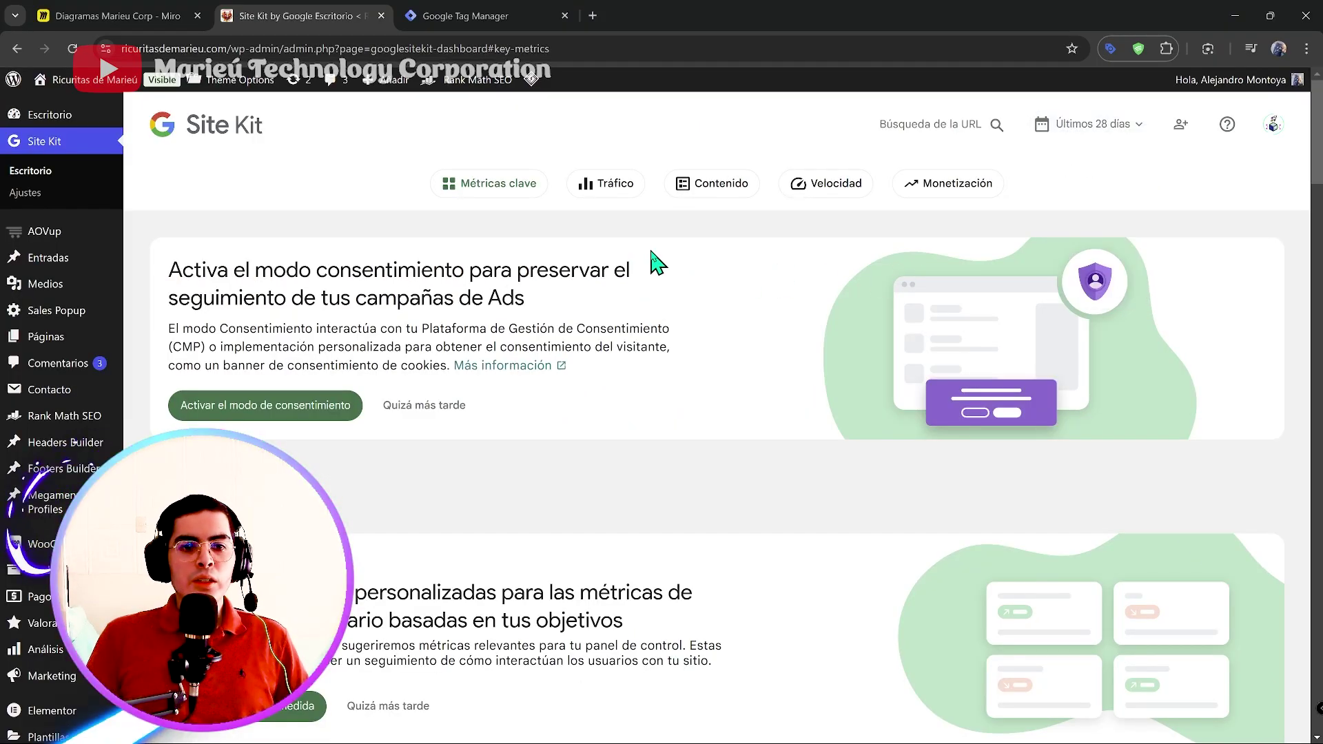
# Examine the dashboard's audience traffic and break it down by location and by device
pyautogui.scroll(-8, 658, 262)
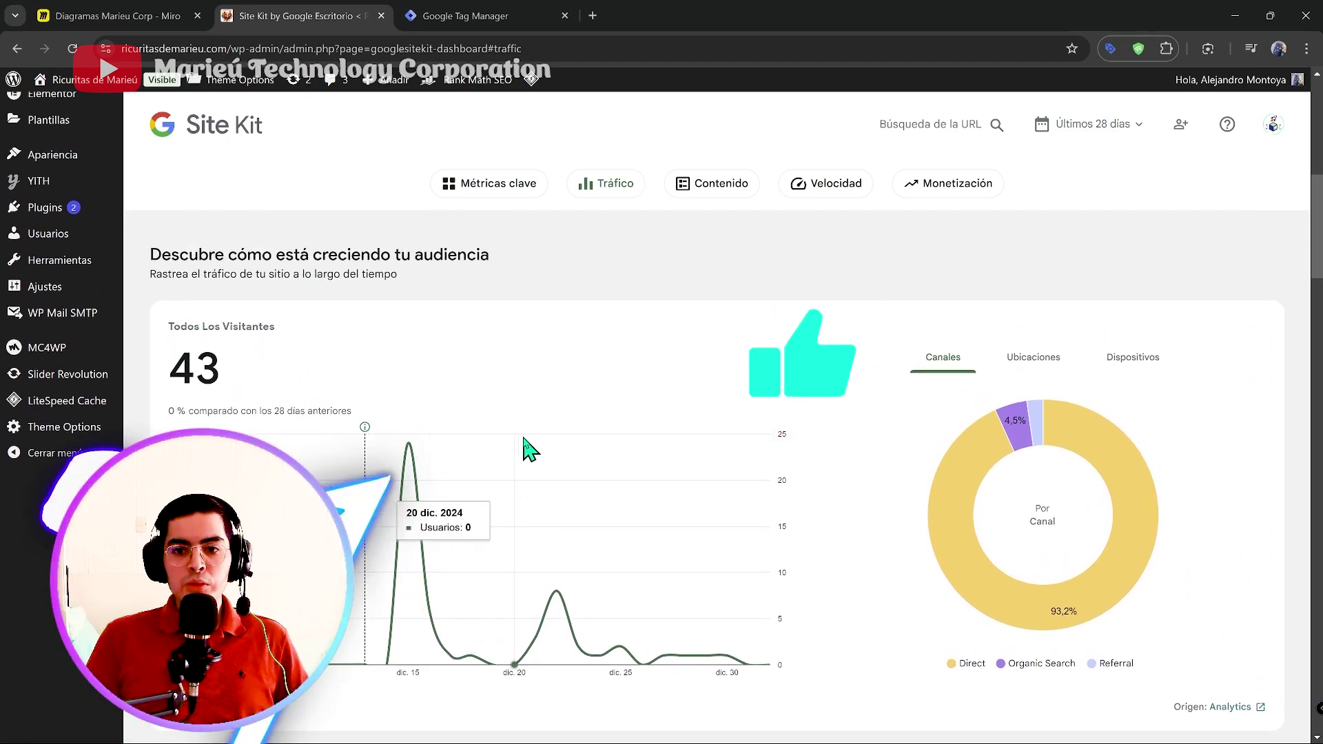
pyautogui.click(1033, 359)
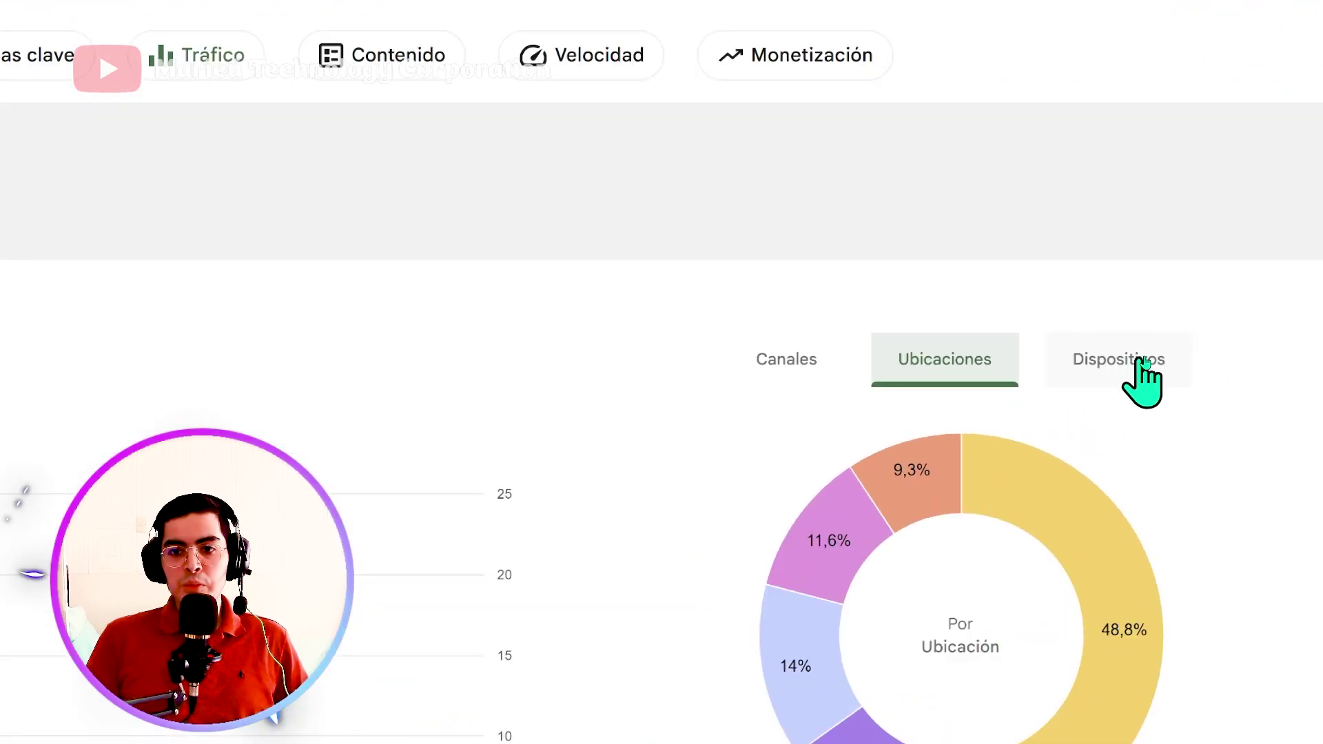
pyautogui.click(1142, 358)
# Examine the search traffic section's impressions, clicks, unique search visitors and trend graph
pyautogui.scroll(-5, 385, 454)
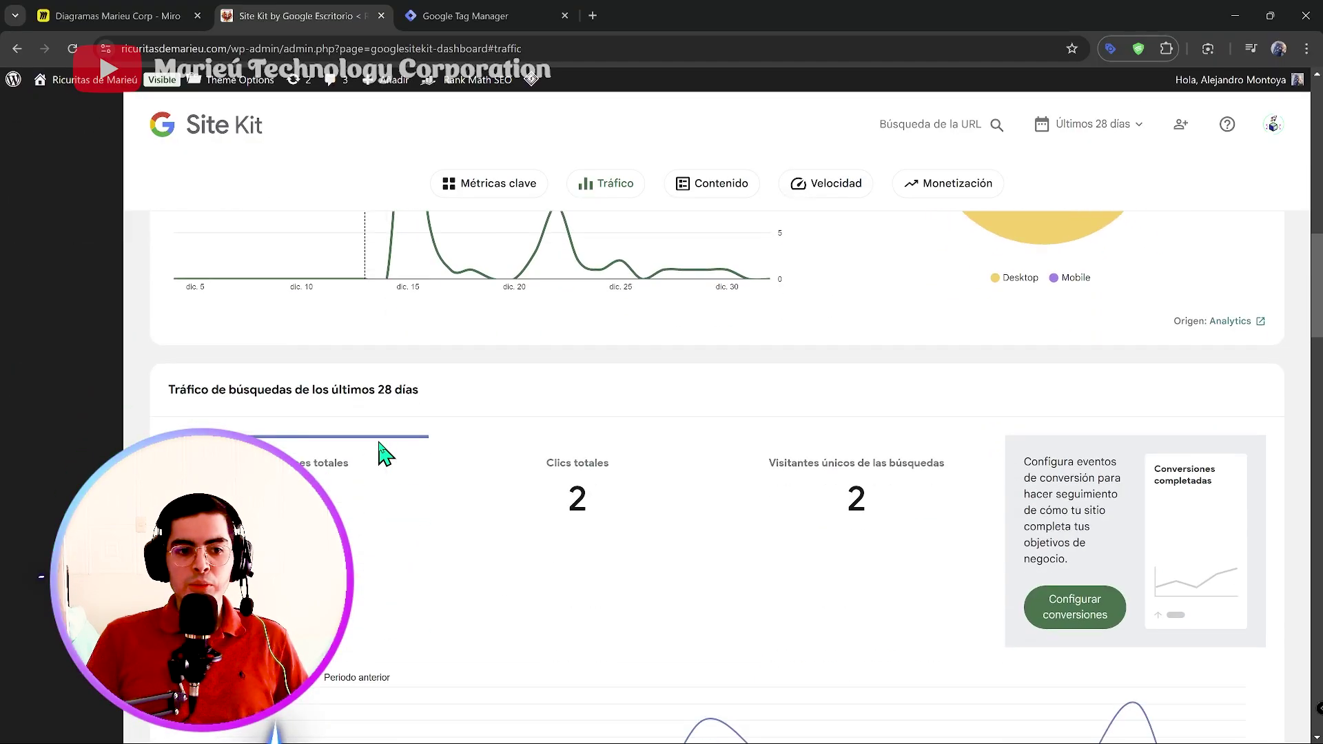
pyautogui.scroll(-4, 381, 452)
pyautogui.scroll(2, 393, 449)
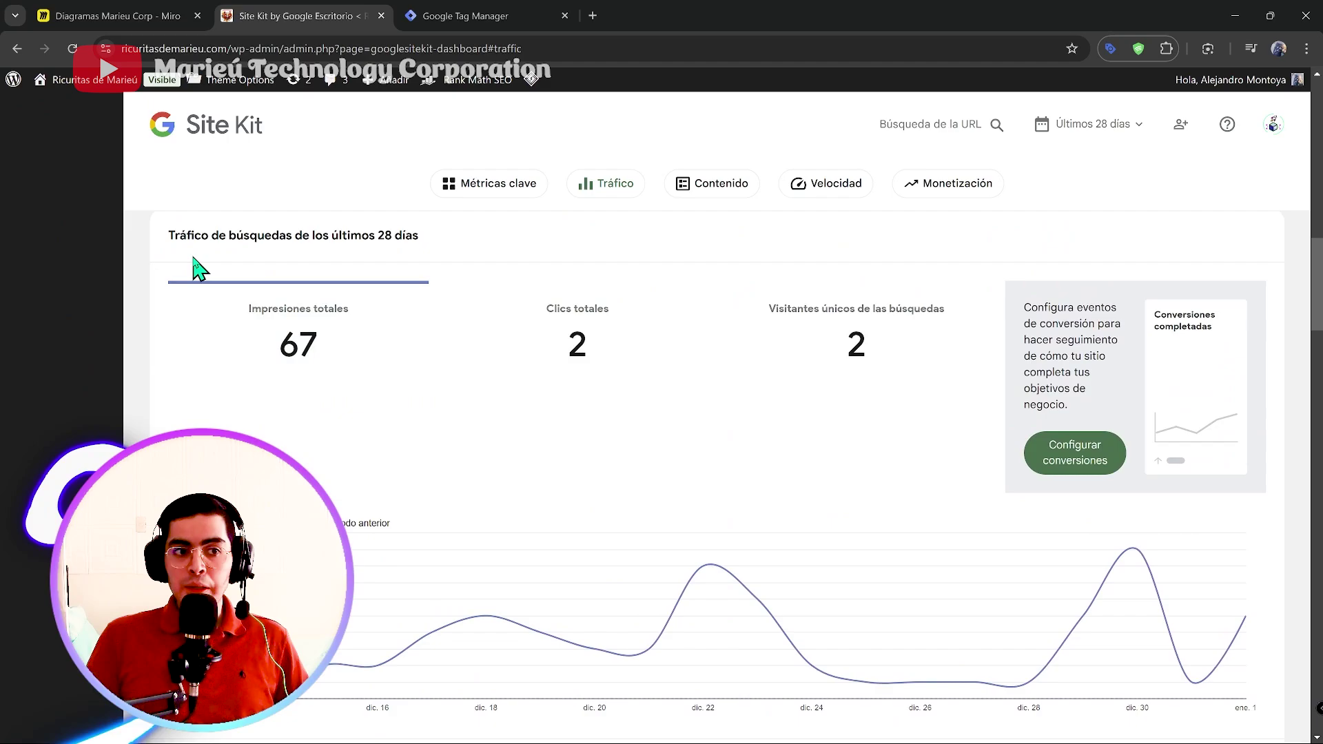
pyautogui.scroll(-3, 340, 418)
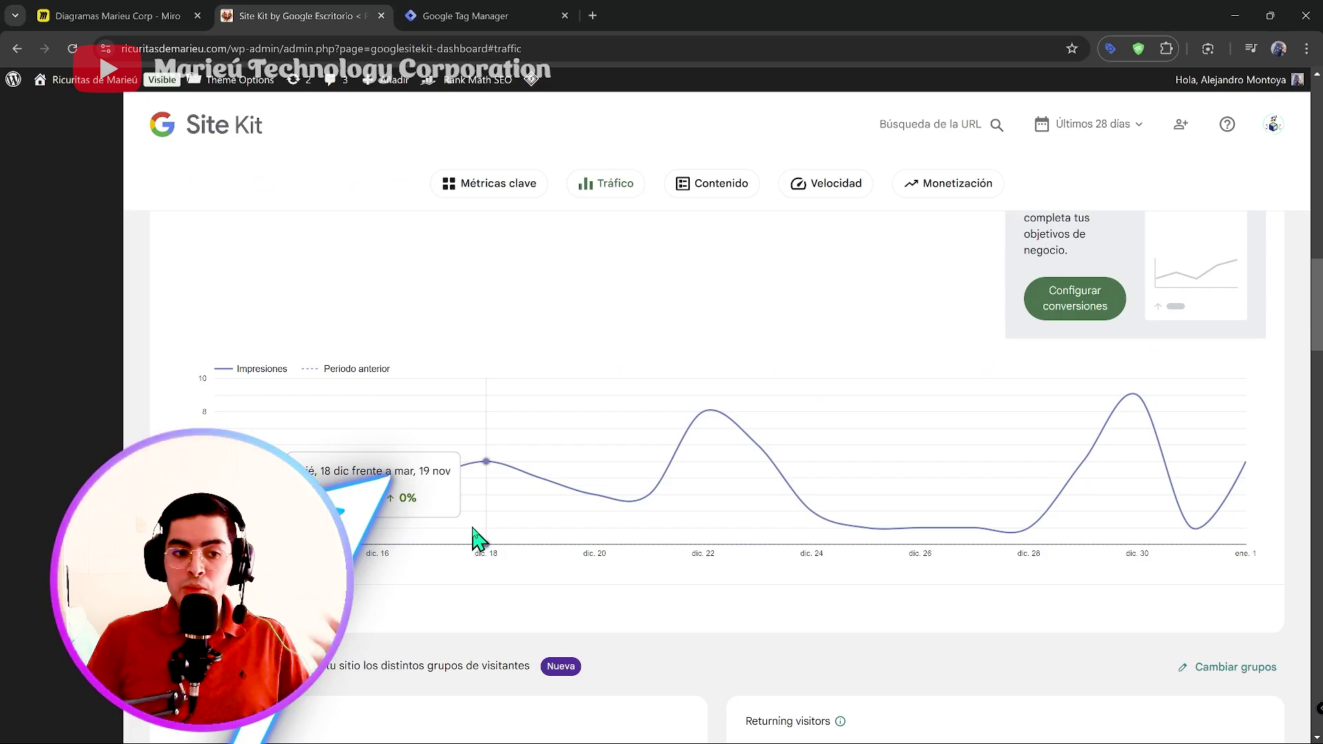
pyautogui.scroll(3, 413, 579)
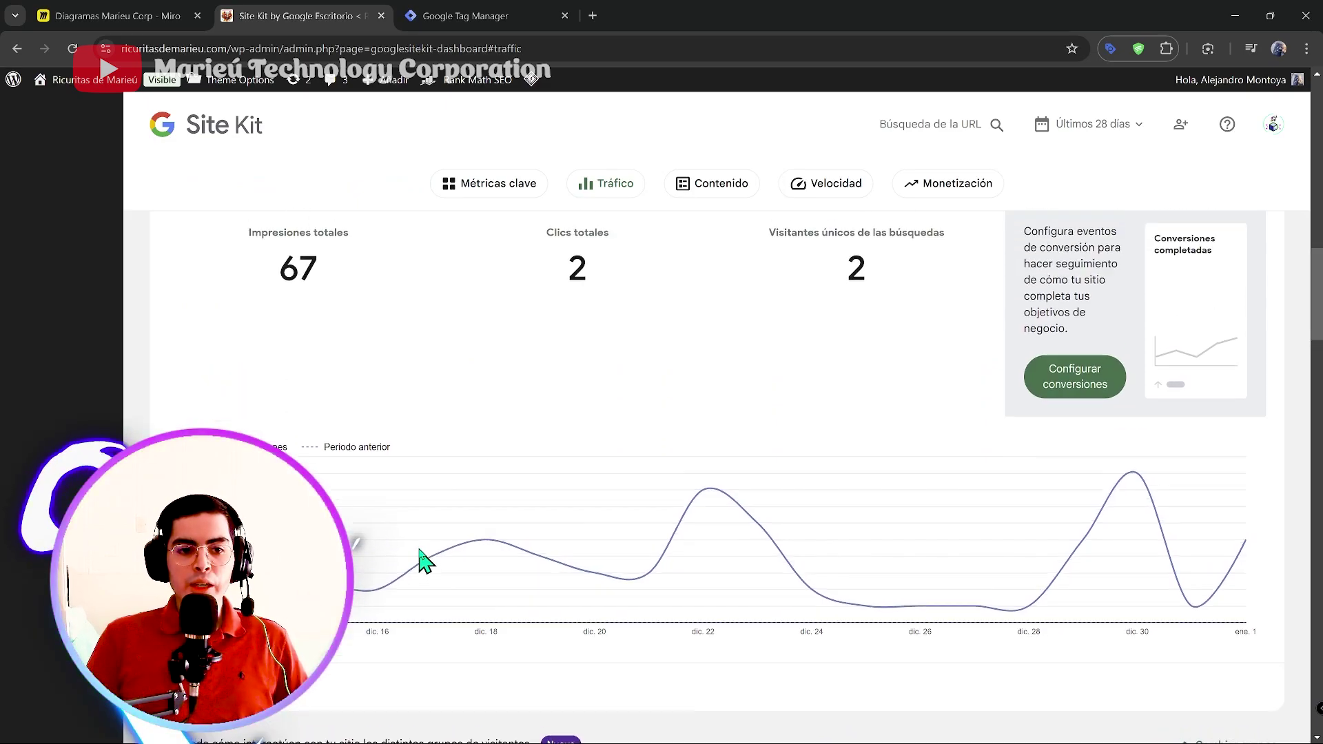
# Compare the visitor, visit and page view figures of the new and returning visitor groups
pyautogui.scroll(-8, 703, 448)
pyautogui.scroll(-2, 700, 451)
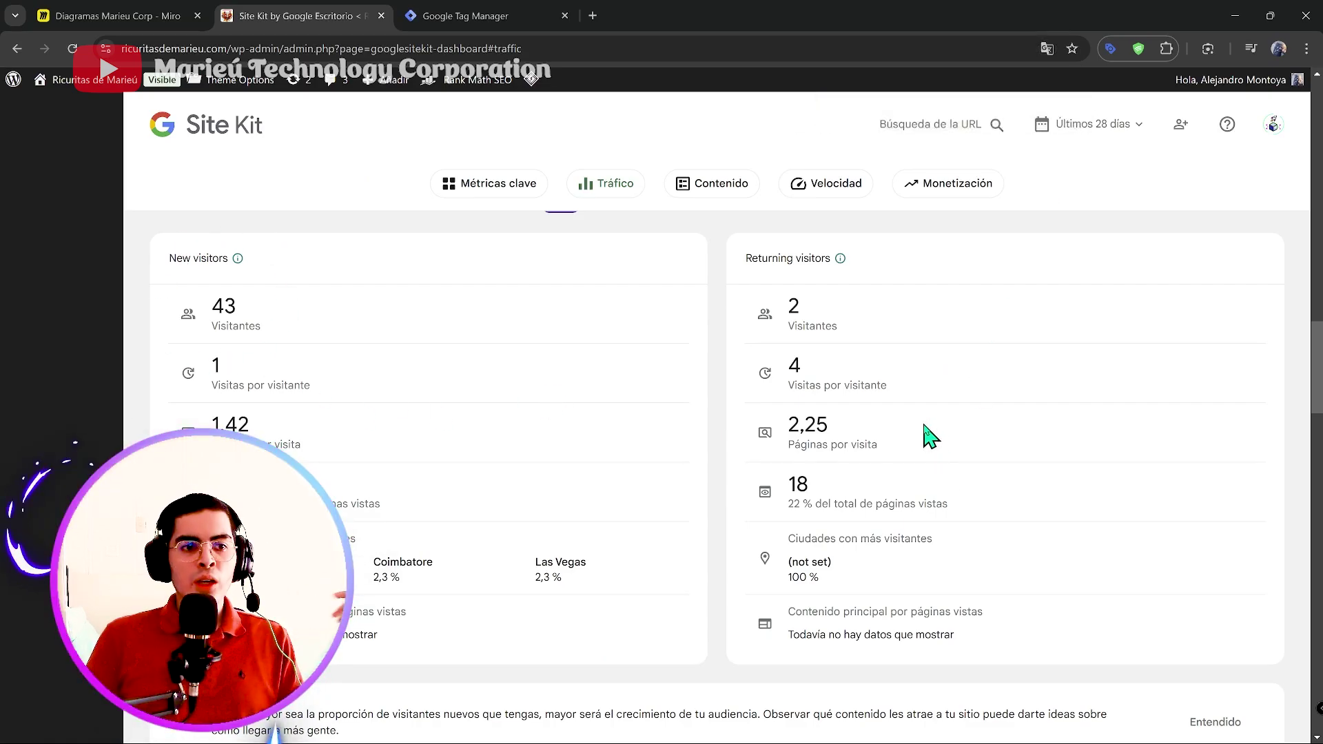
pyautogui.moveTo(207, 303); pyautogui.dragTo(225, 306)
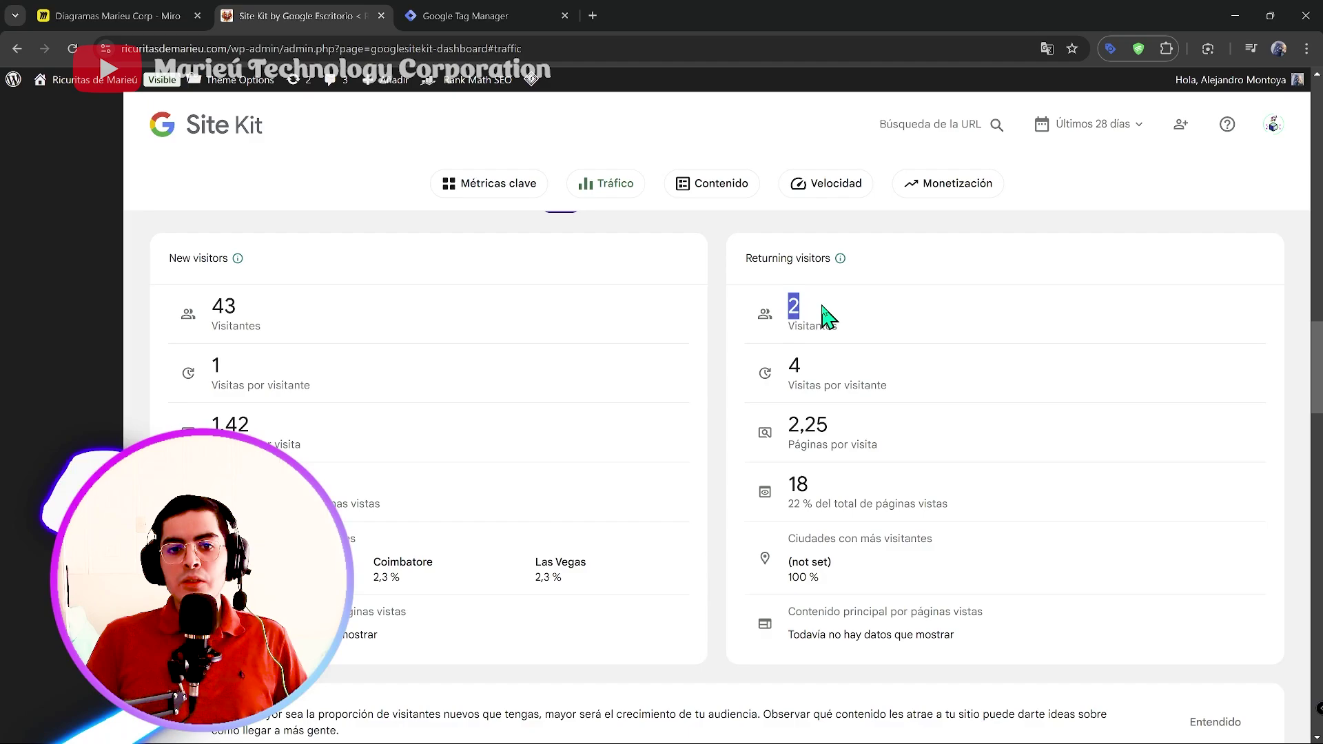
pyautogui.scroll(-1, 214, 399)
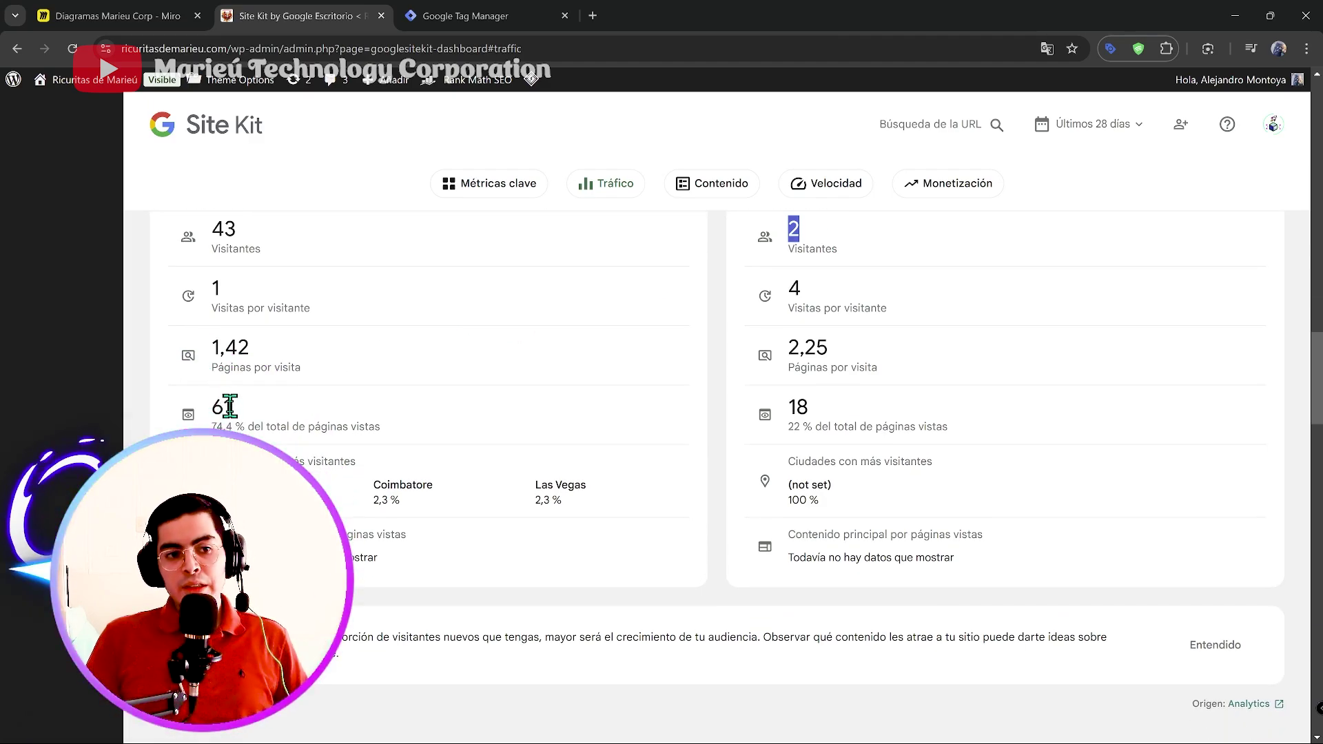
pyautogui.scroll(1, 265, 396)
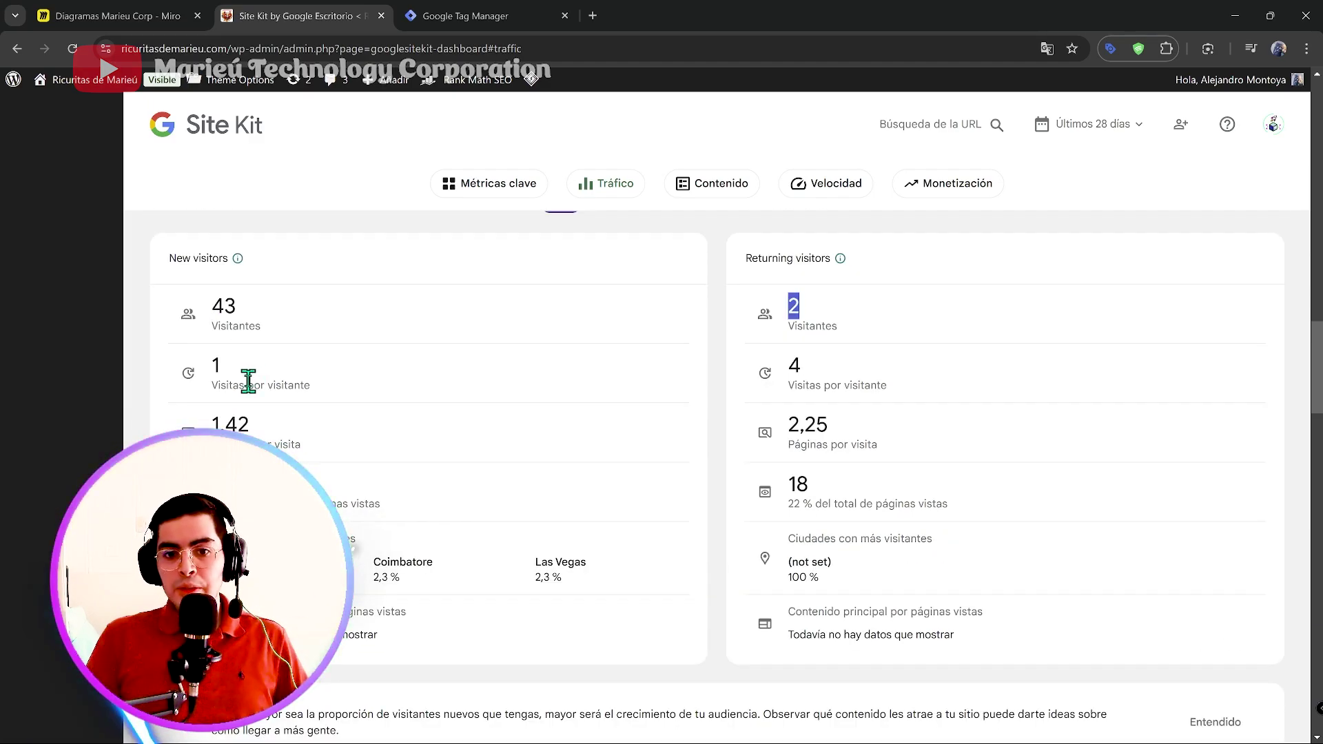